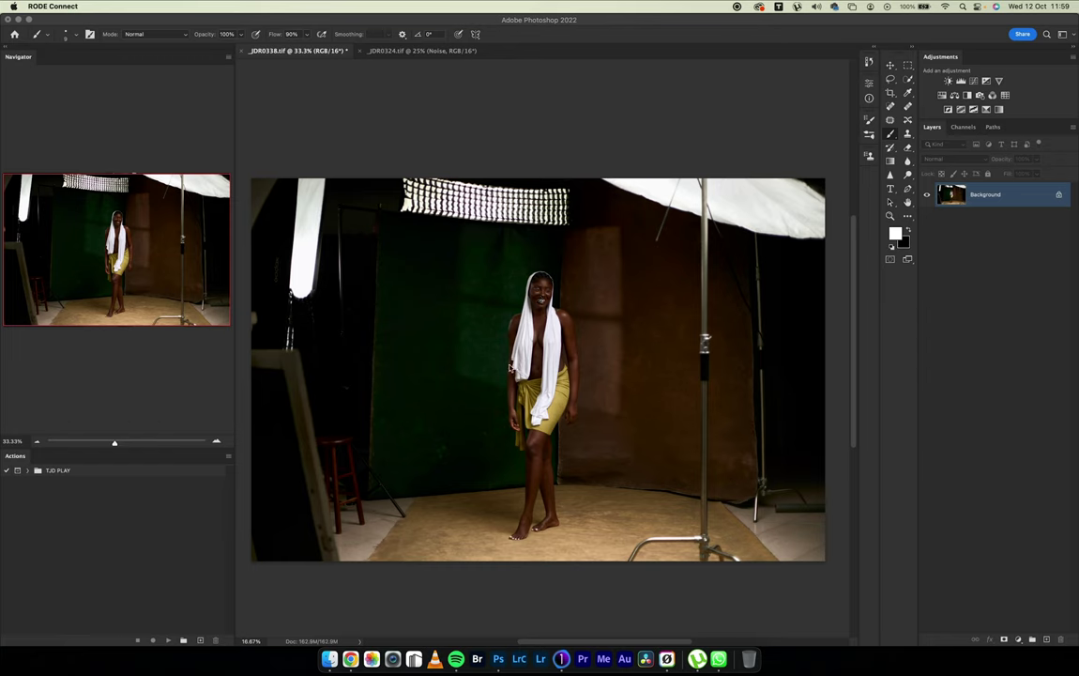
Add a new blank layer above the Background and make the brush tip smaller
key(super+shift+n)
key(Return)
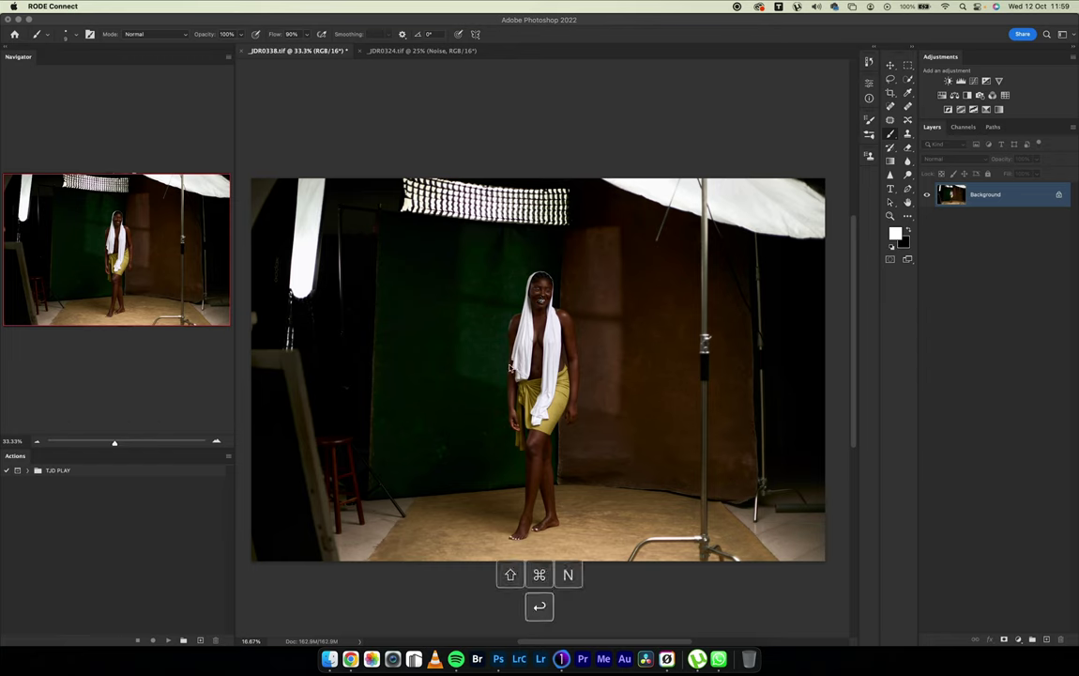
click(624, 124)
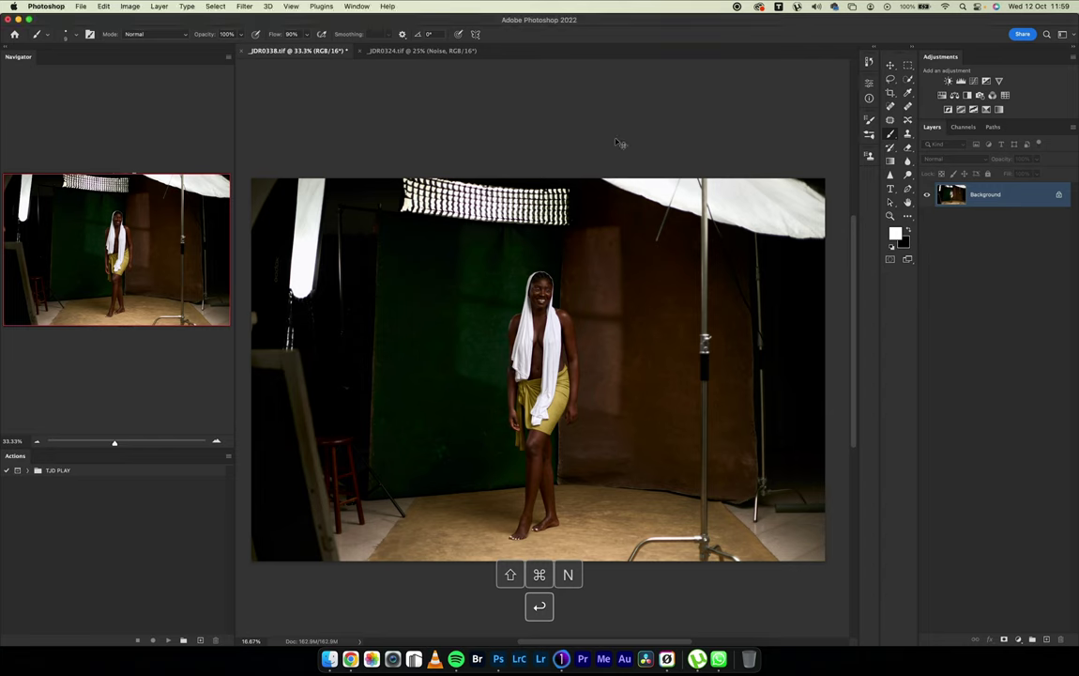
key(super+shift+n)
key(Return)
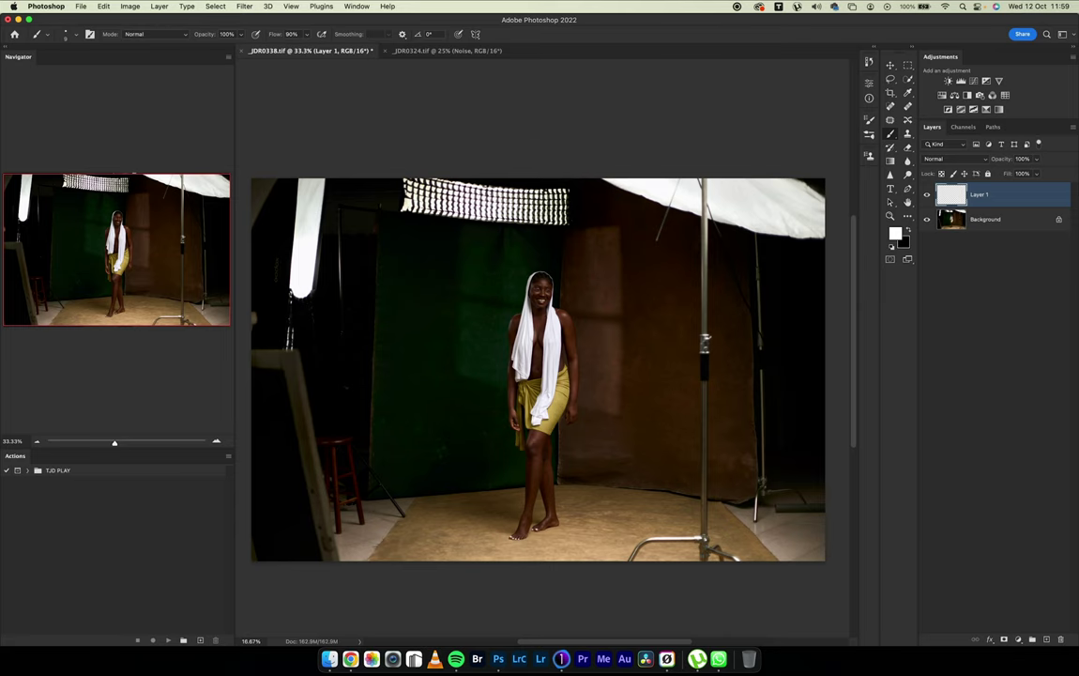
key(bracketleft)
key(bracketleft)
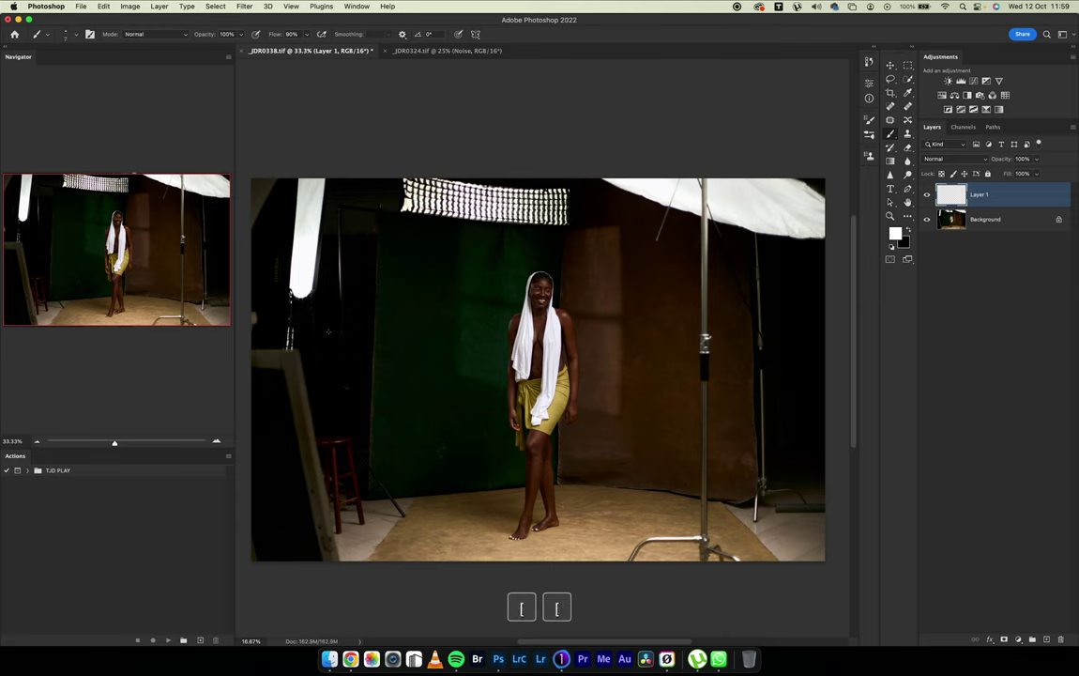
key(bracketleft)
key(bracketleft)
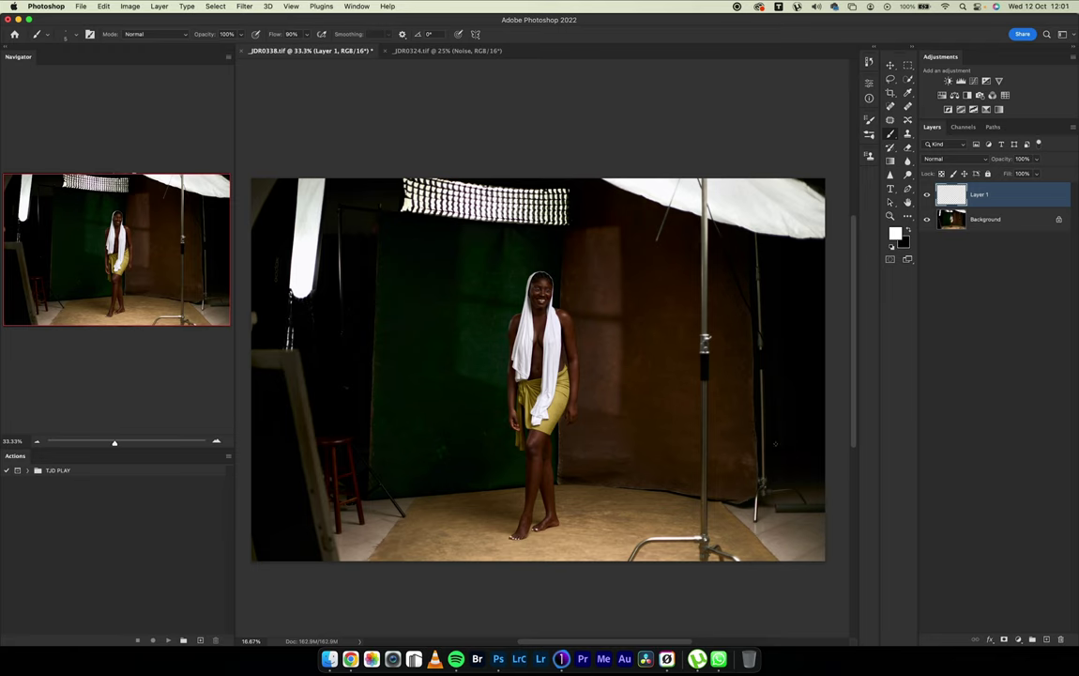
Circle the base of the right rear stand, number the lights 1 to 3, and handwrite "7ft reverse umbrella 185cm" and "DP600iii" under light 3
mouse_move(769, 454)
mouse_down()
mouse_move(743, 492)
mouse_move(762, 482)
mouse_up()
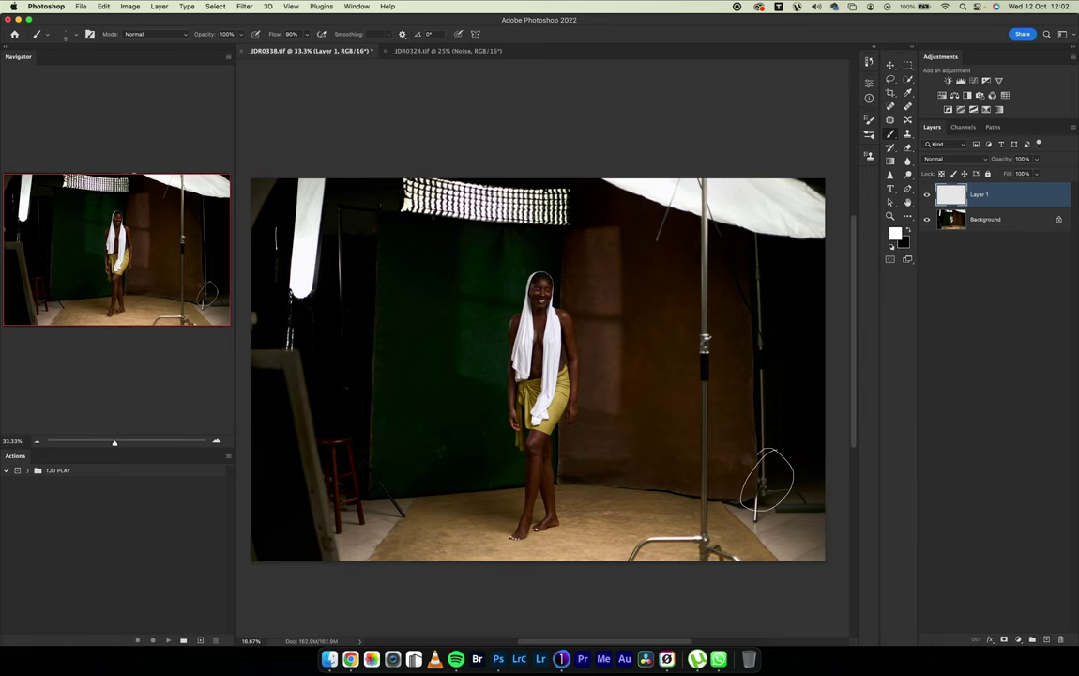
drag(432, 222, 437, 233)
mouse_move(778, 242)
mouse_down()
mouse_move(780, 294)
mouse_move(767, 291)
mouse_move(788, 295)
mouse_move(771, 333)
mouse_move(804, 325)
mouse_move(770, 358)
mouse_move(815, 347)
mouse_move(780, 397)
mouse_up()
mouse_move(786, 381)
mouse_down()
mouse_move(790, 394)
mouse_move(810, 383)
mouse_up()
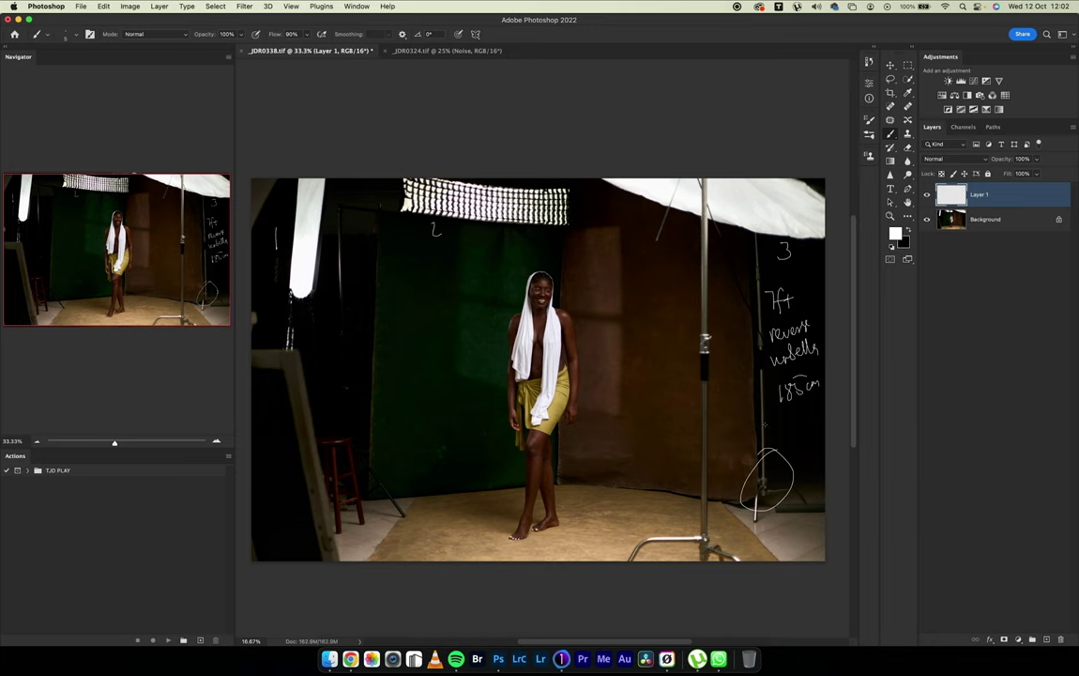
mouse_move(777, 422)
mouse_down()
mouse_move(778, 436)
mouse_move(822, 432)
mouse_up()
Handwrite "30x60 cm strip box" and "AD100 pro" beneath light 2
mouse_move(457, 235)
mouse_down()
mouse_move(517, 240)
mouse_move(480, 263)
mouse_move(506, 249)
mouse_move(523, 258)
mouse_up()
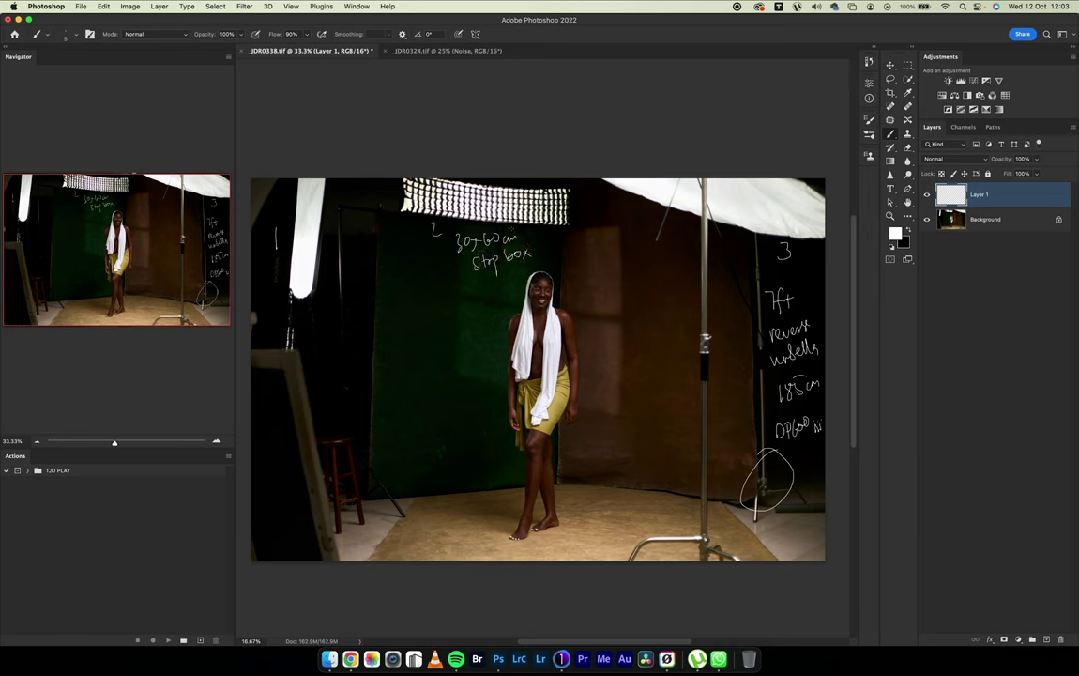
mouse_move(474, 294)
mouse_down()
mouse_move(479, 281)
mouse_move(484, 294)
mouse_move(487, 282)
mouse_move(537, 282)
mouse_up()
On a new layer, handwrite "V860ii speedlite" and "AD600" beside light 1, with arrows pointing to the light
key(super+shift+n)
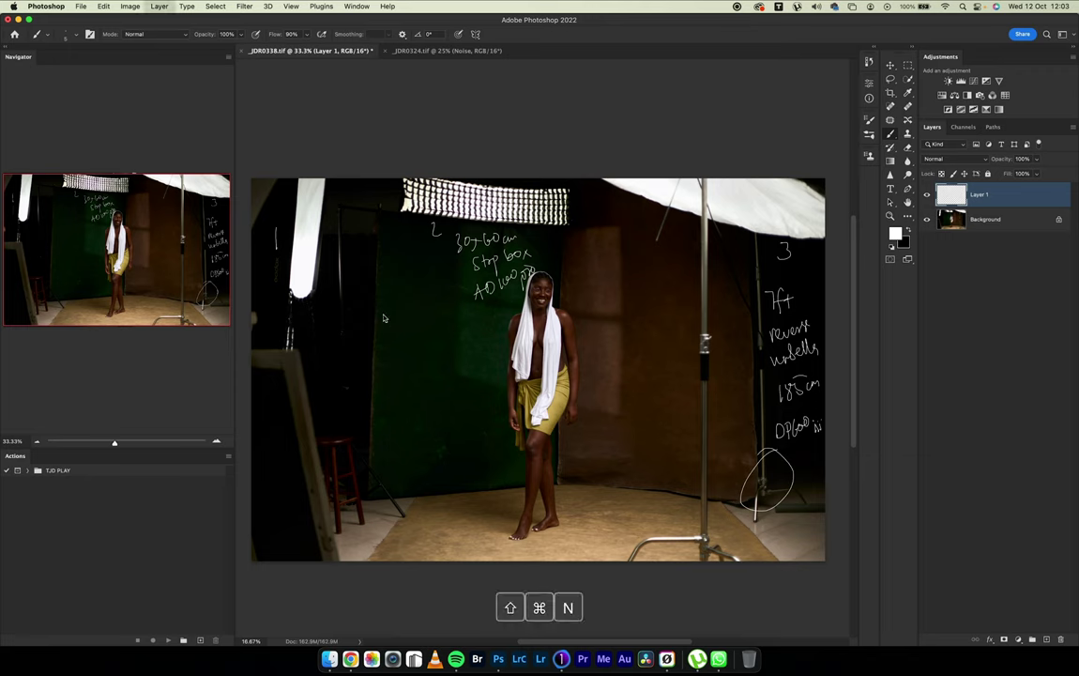
key(Return)
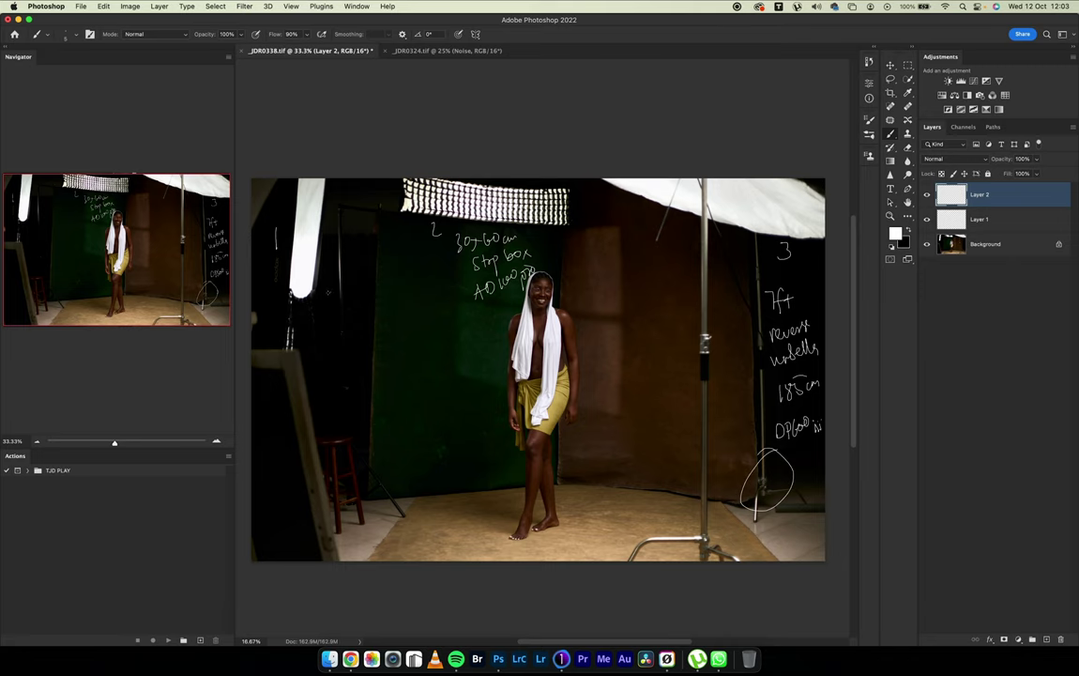
mouse_move(327, 281)
mouse_down()
mouse_move(336, 293)
mouse_move(372, 282)
mouse_move(352, 316)
mouse_move(404, 297)
mouse_up()
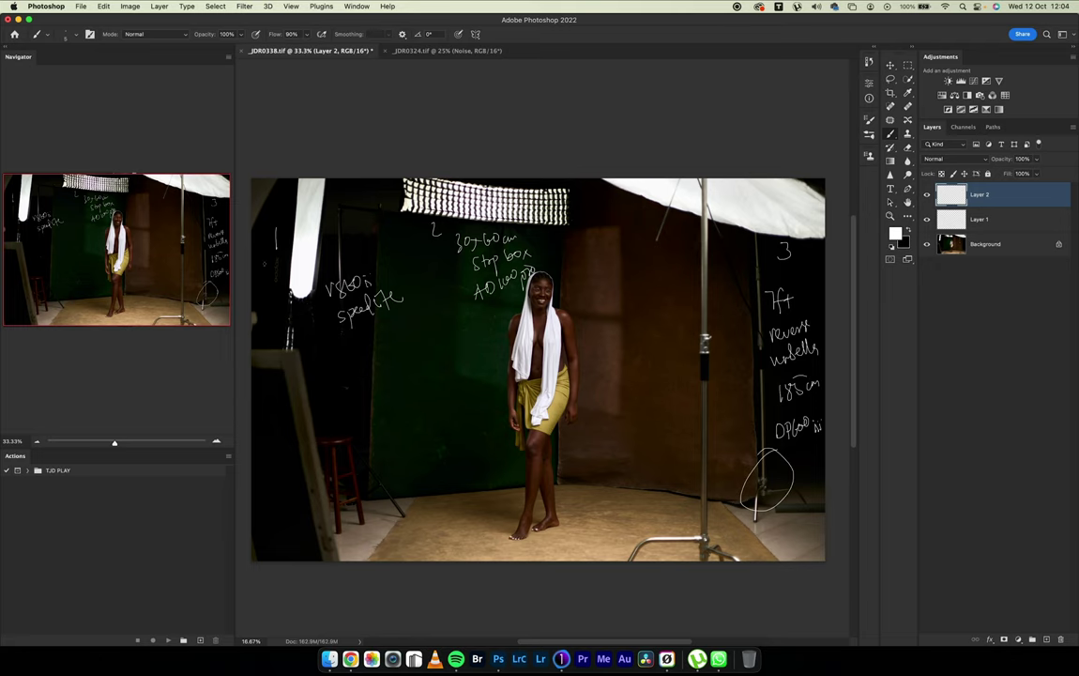
mouse_move(354, 235)
mouse_down()
mouse_move(262, 249)
mouse_move(276, 259)
mouse_move(267, 246)
mouse_move(269, 255)
mouse_up()
mouse_move(357, 242)
mouse_down()
mouse_move(366, 229)
mouse_move(392, 230)
mouse_up()
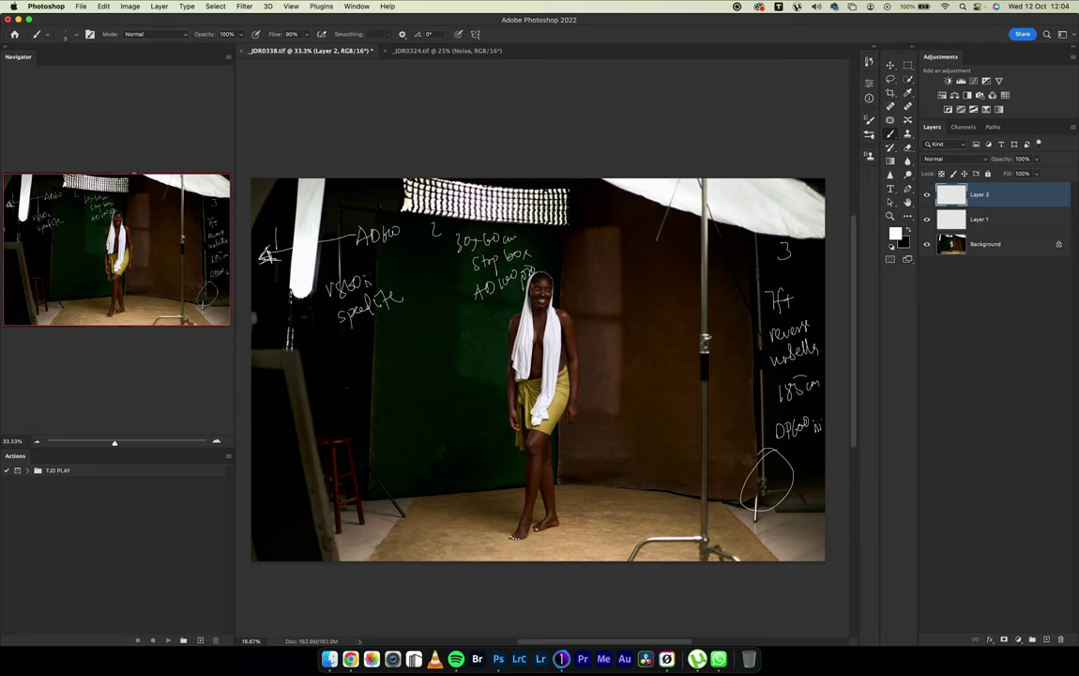
drag(331, 309, 332, 324)
Hide Layer 1 and delete Layer 2 with the speedlite and AD600 notes
click(938, 224)
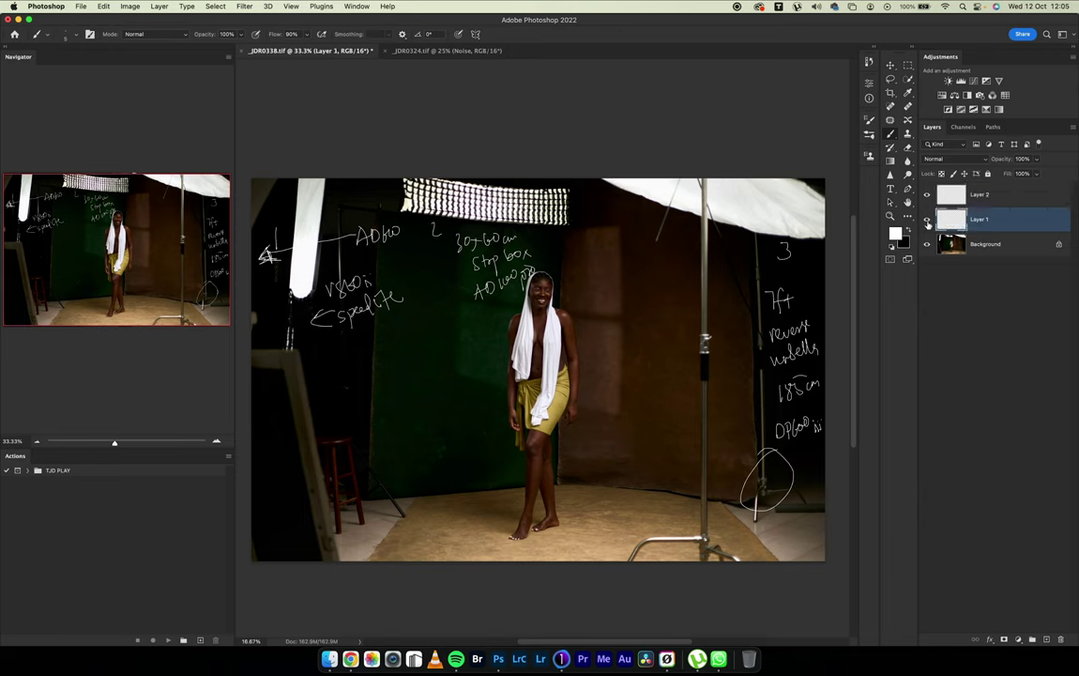
click(927, 219)
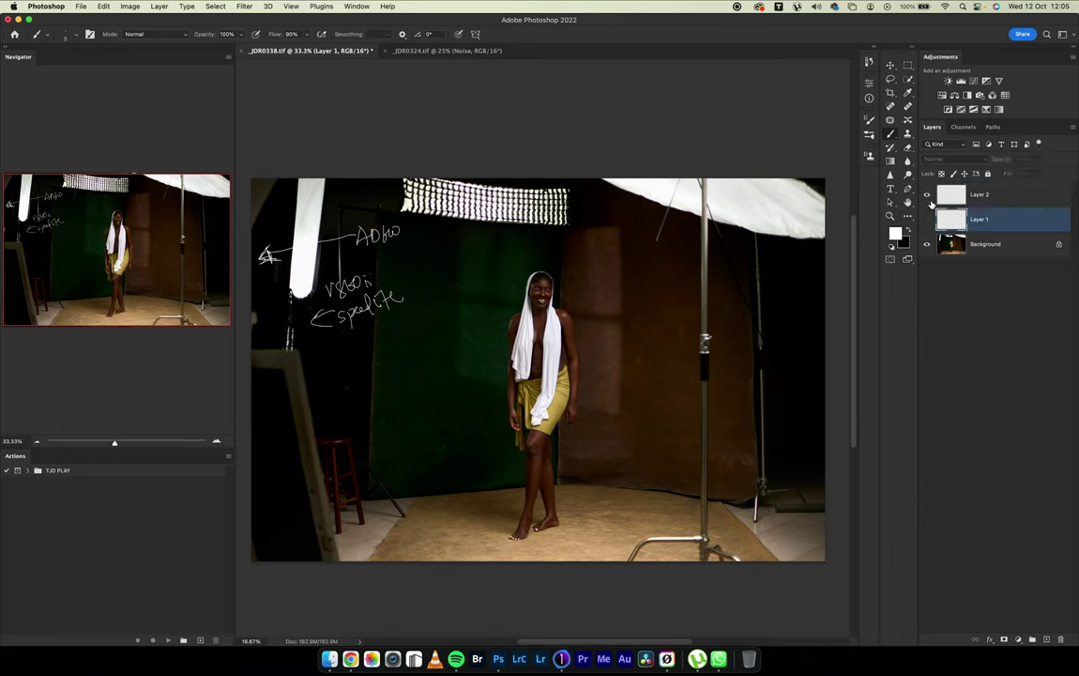
click(950, 197)
key(BackSpace)
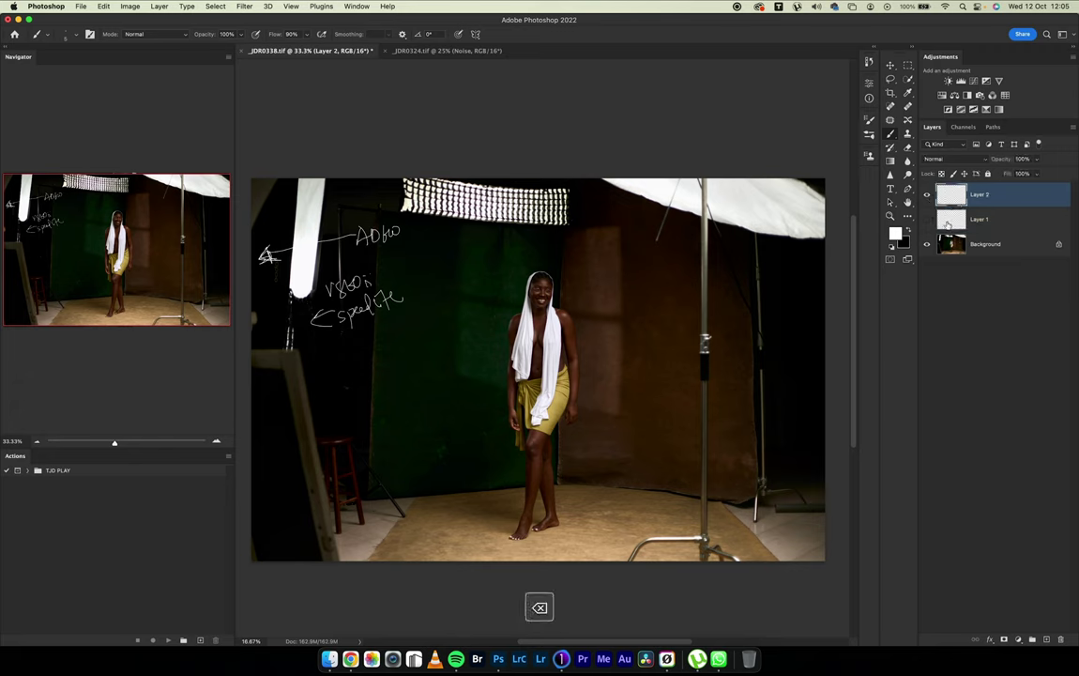
On a new layer, draw a downward arrow from the overhead strip box and outline the model's head and shoulders
key(shift+super+n)
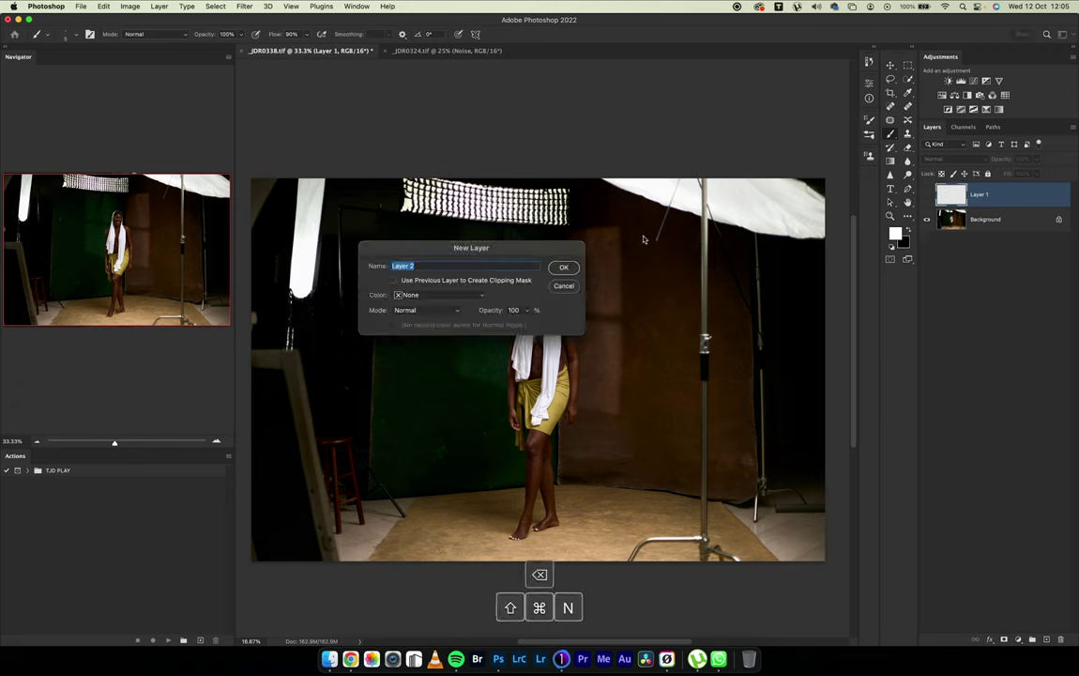
key(Return)
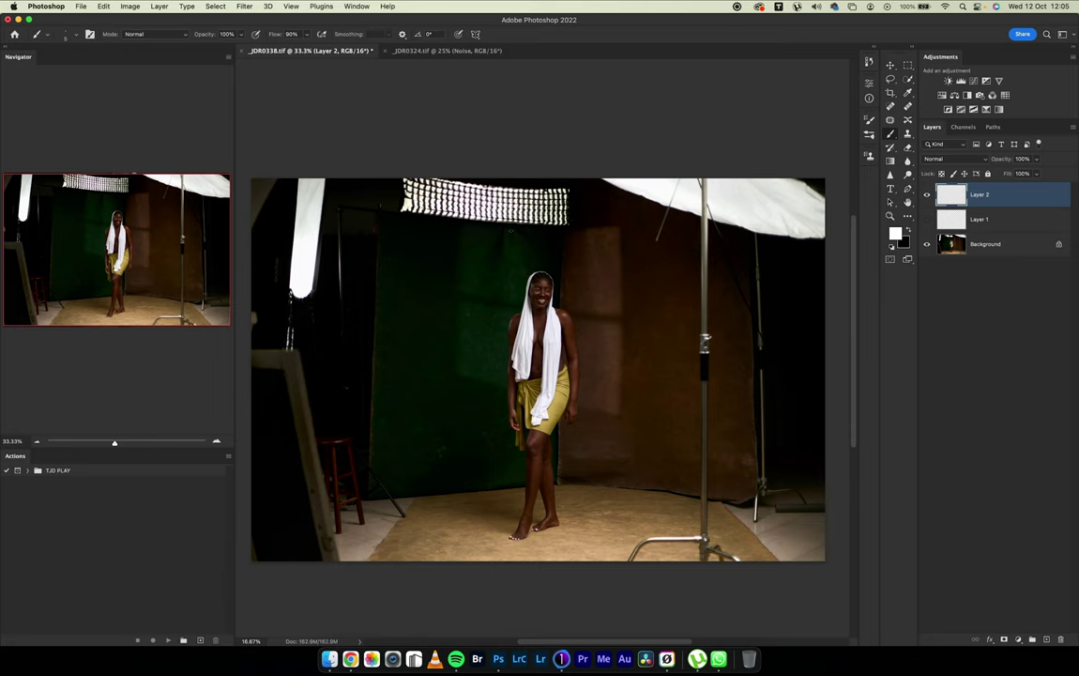
mouse_move(511, 231)
mouse_down()
mouse_move(516, 256)
mouse_move(519, 243)
mouse_up()
mouse_move(524, 317)
mouse_down()
mouse_move(538, 266)
mouse_move(559, 305)
mouse_up()
Examine the overhead light's effect on the model's head and shoulders with the annotation layer off and on again
scroll(522, 312, up, 10)
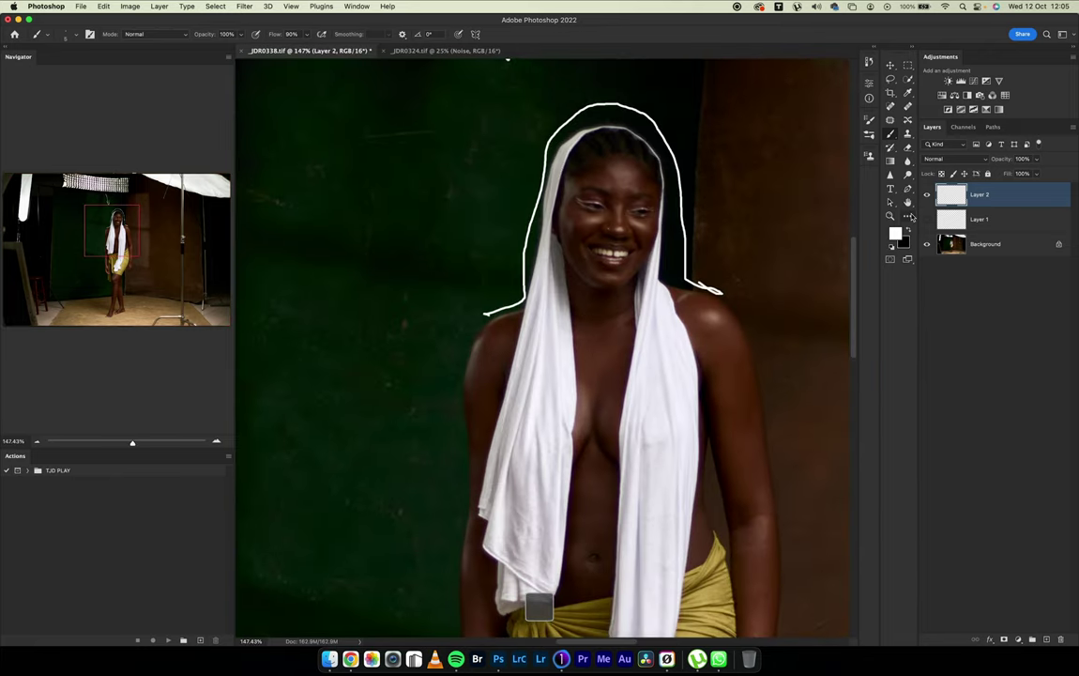
key(super+comma)
scroll(702, 234, up, 3)
scroll(702, 233, right, 2)
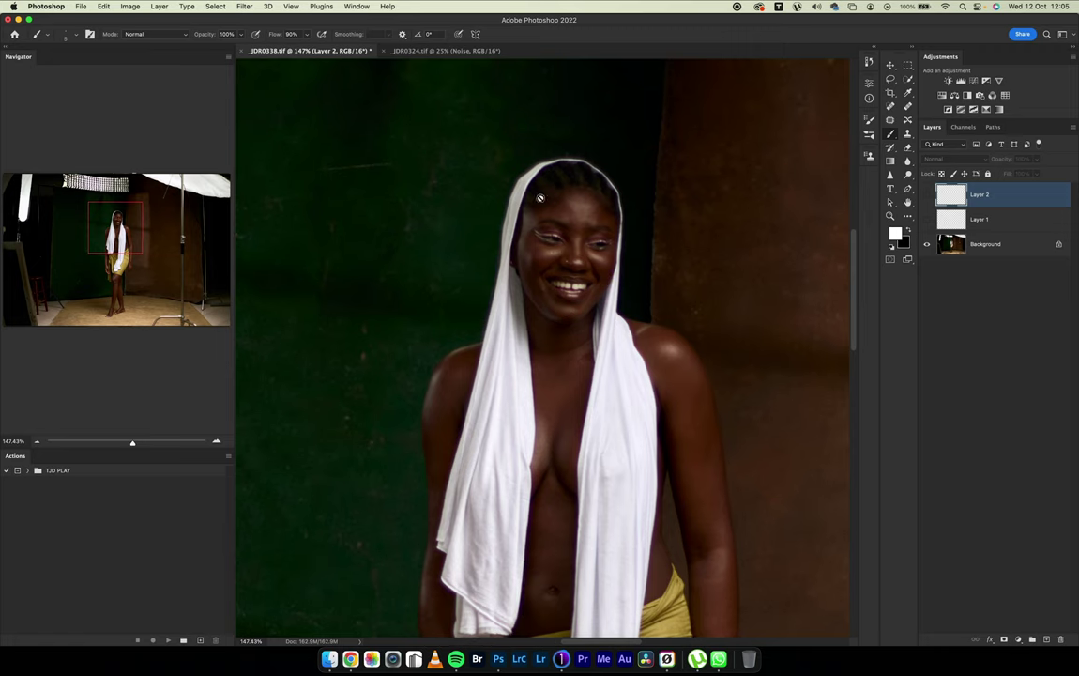
scroll(539, 197, down, 5)
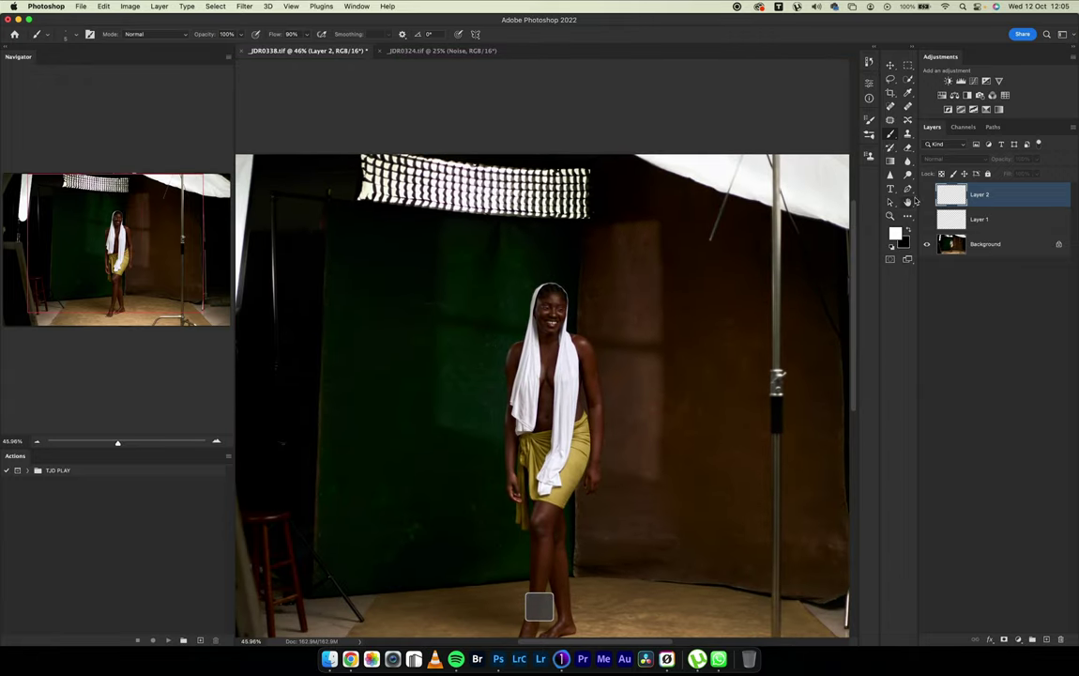
click(927, 195)
scroll(547, 293, down, 2)
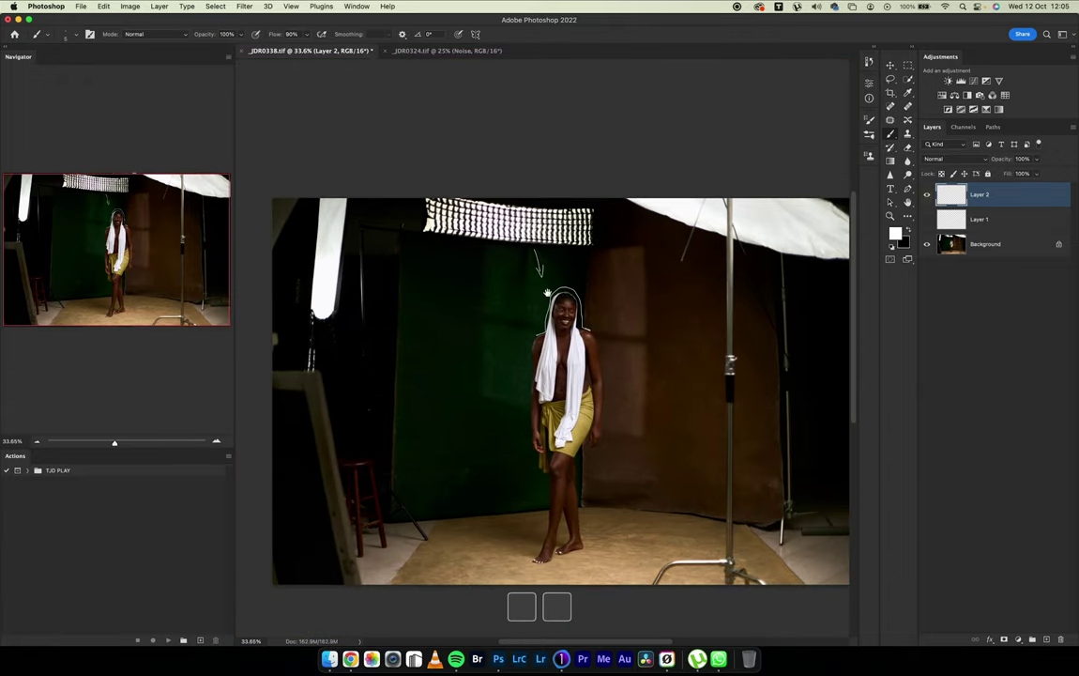
Circle the left softbox and the light below it, and draw arrows from them to the model's face, body and the floor
scroll(547, 292, up, 2)
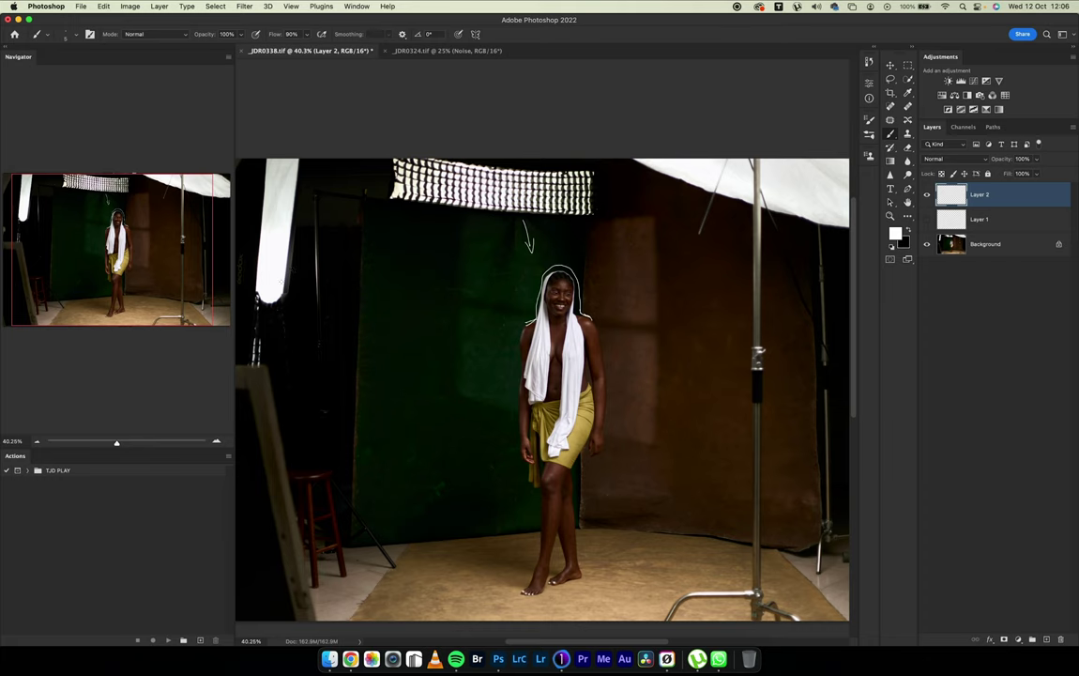
mouse_move(271, 294)
mouse_down()
mouse_move(296, 319)
mouse_move(273, 398)
mouse_move(252, 386)
mouse_move(256, 176)
mouse_move(259, 297)
mouse_move(308, 267)
mouse_move(306, 167)
mouse_move(427, 322)
mouse_move(514, 352)
mouse_up()
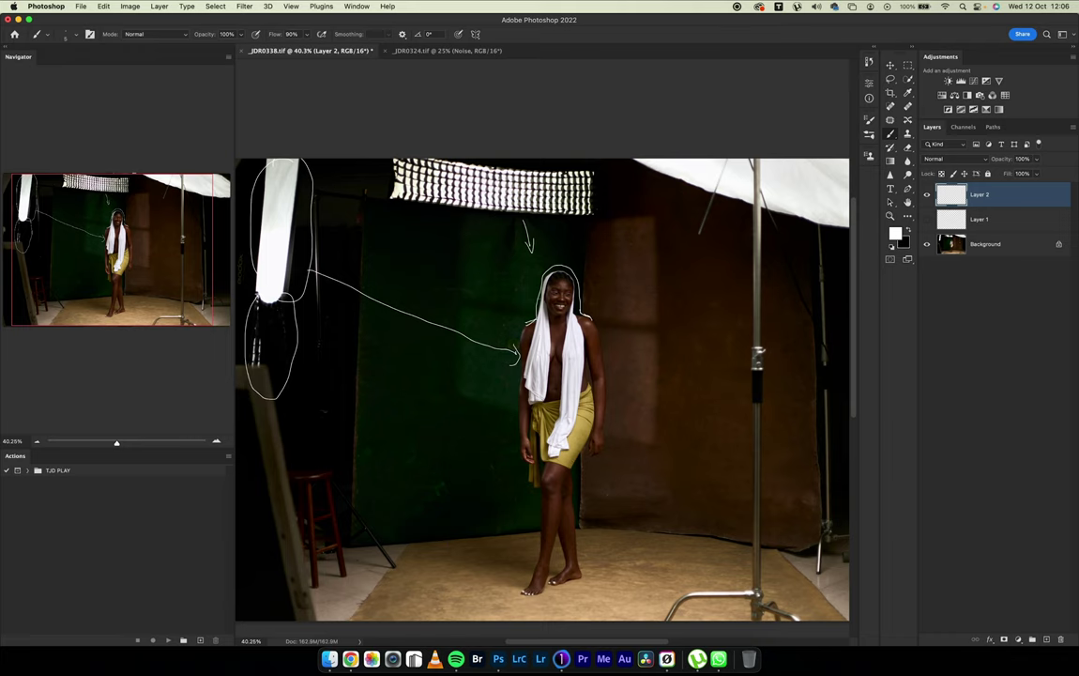
drag(446, 324, 547, 294)
mouse_move(294, 373)
mouse_down()
mouse_move(446, 481)
mouse_move(509, 545)
mouse_up()
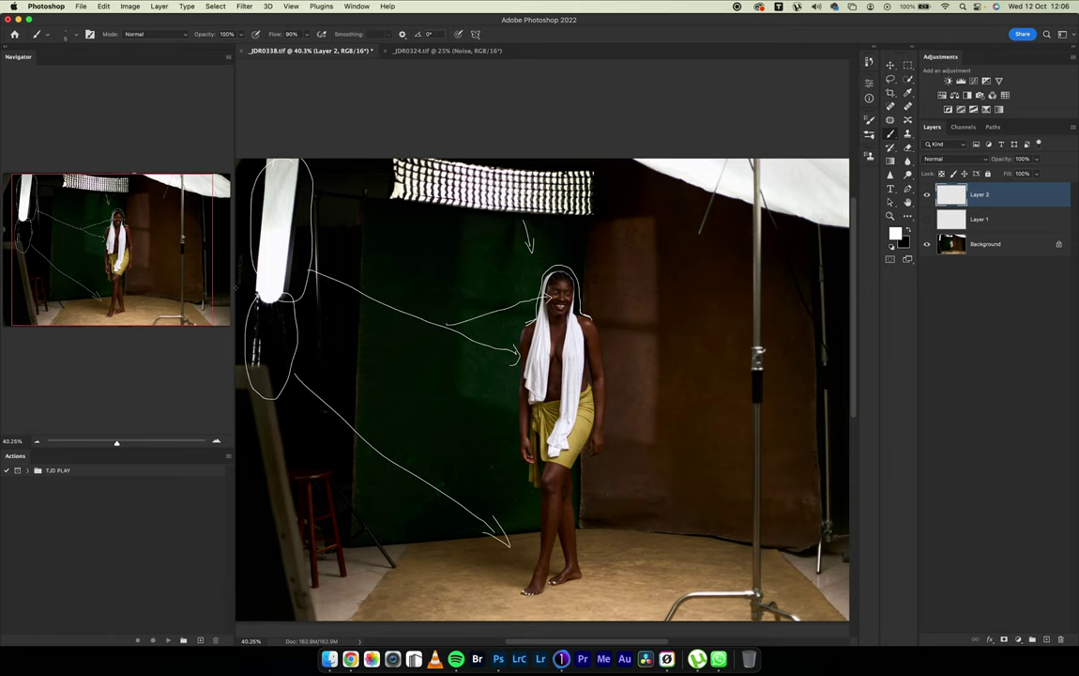
Draw an arrow from the photo's left edge toward the model and add short marks around the figure
drag(233, 260, 273, 260)
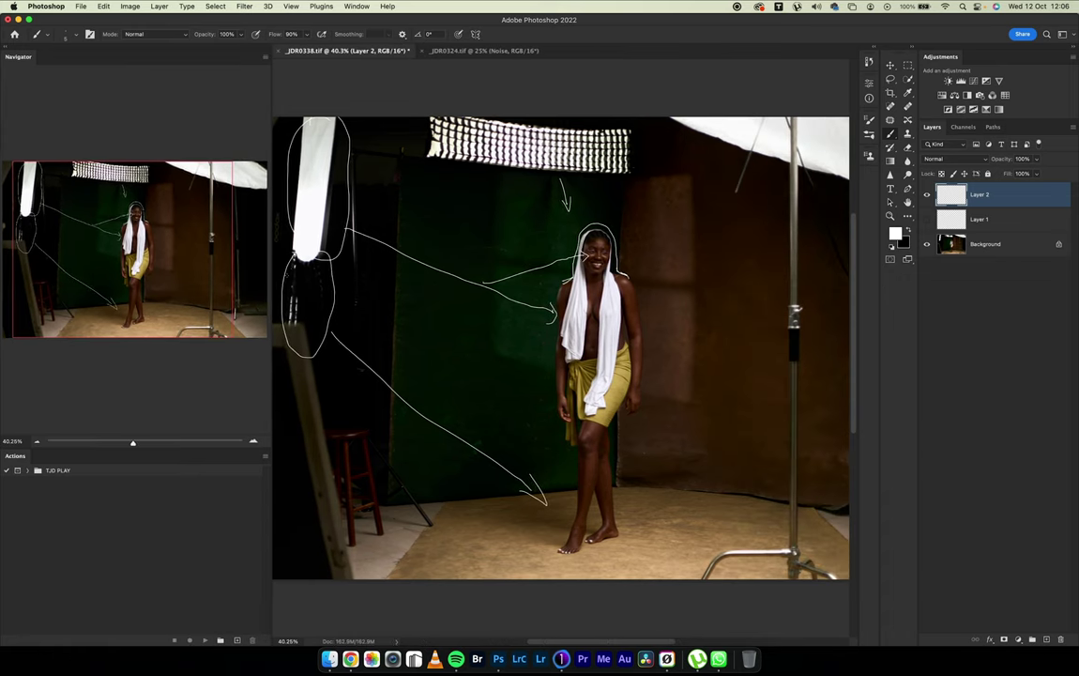
scroll(540, 606, down, 5)
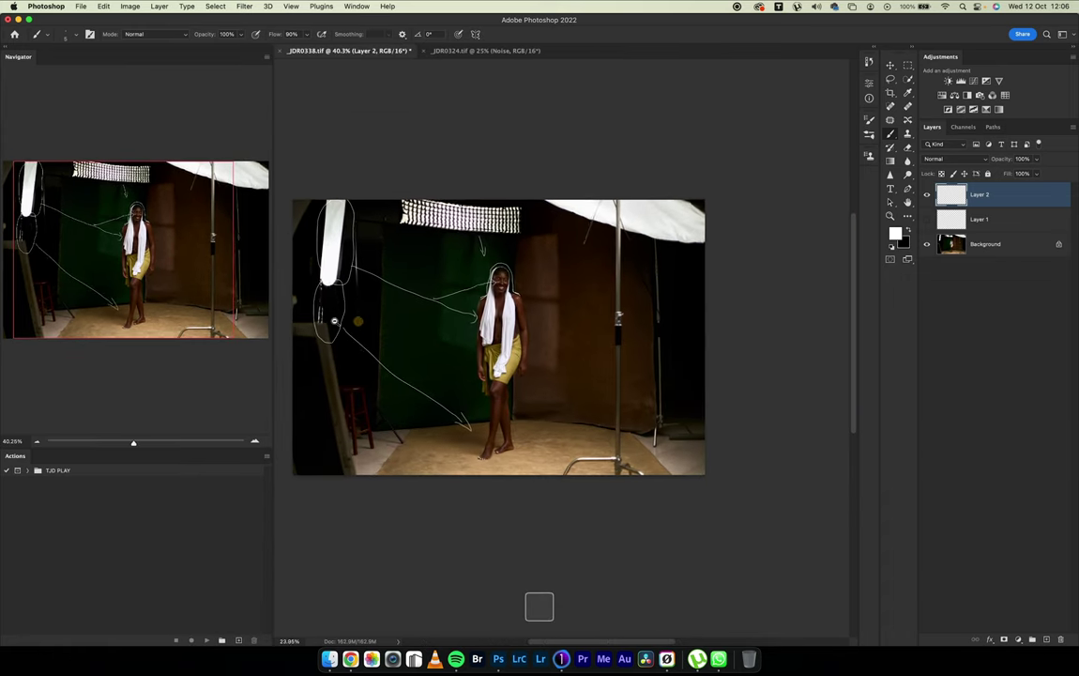
mouse_move(281, 264)
mouse_down()
mouse_move(455, 286)
mouse_move(432, 276)
mouse_up()
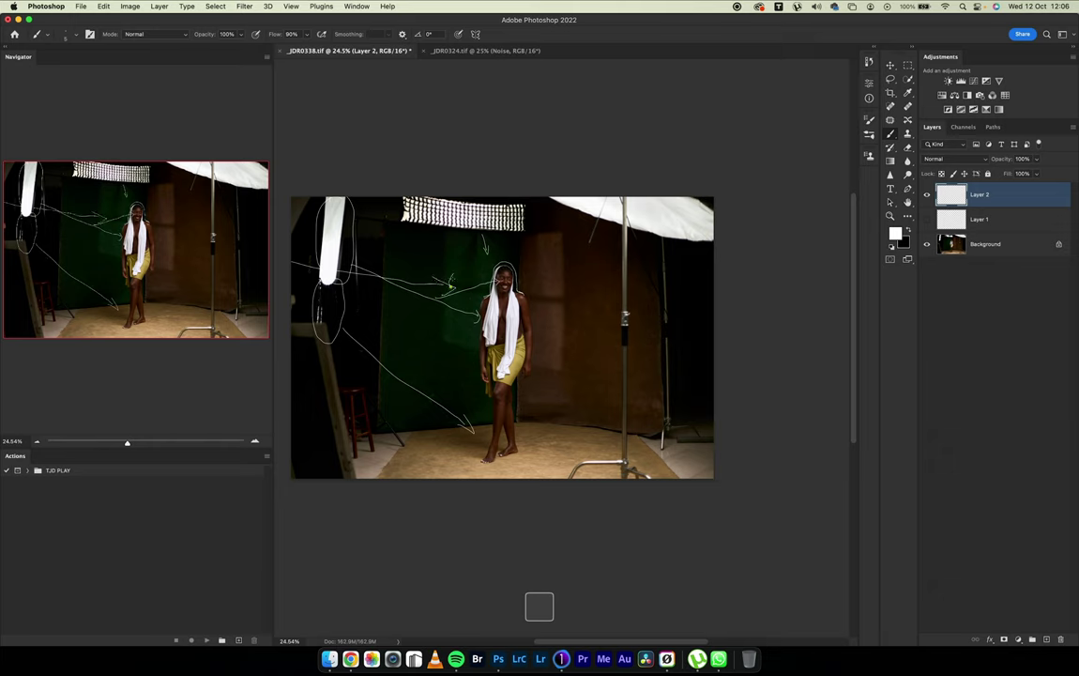
drag(448, 282, 460, 278)
drag(545, 272, 548, 261)
drag(548, 328, 555, 336)
drag(462, 334, 464, 349)
Draw a vertical arrow mark on the floor just below the model's feet
scroll(479, 343, up, 3)
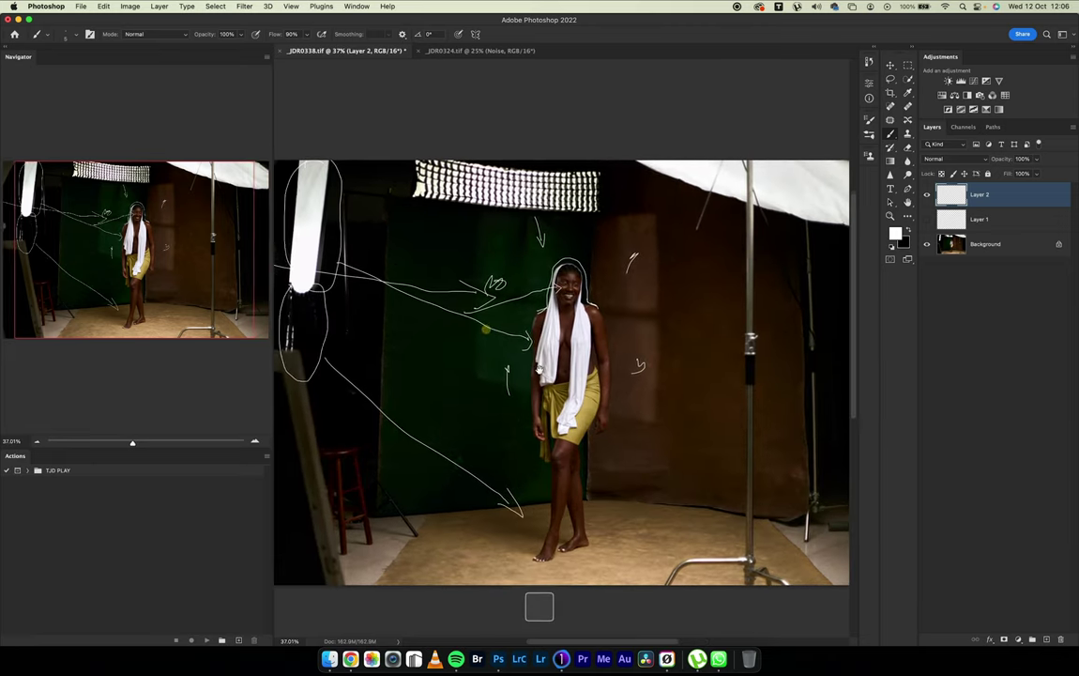
scroll(555, 347, up, 2)
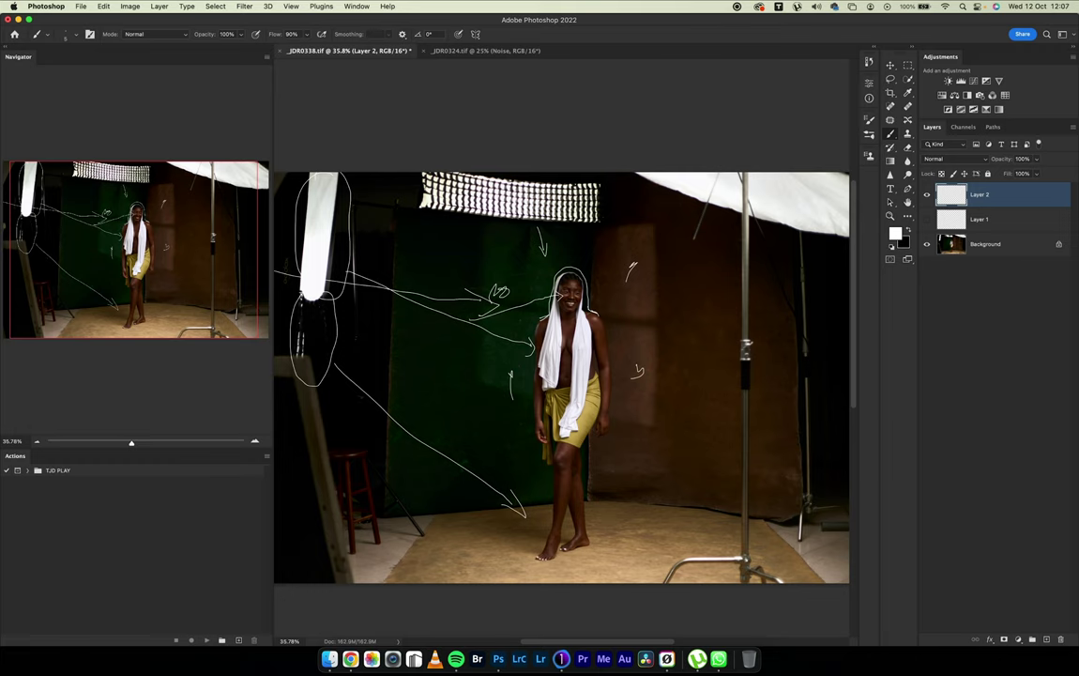
drag(591, 533, 539, 606)
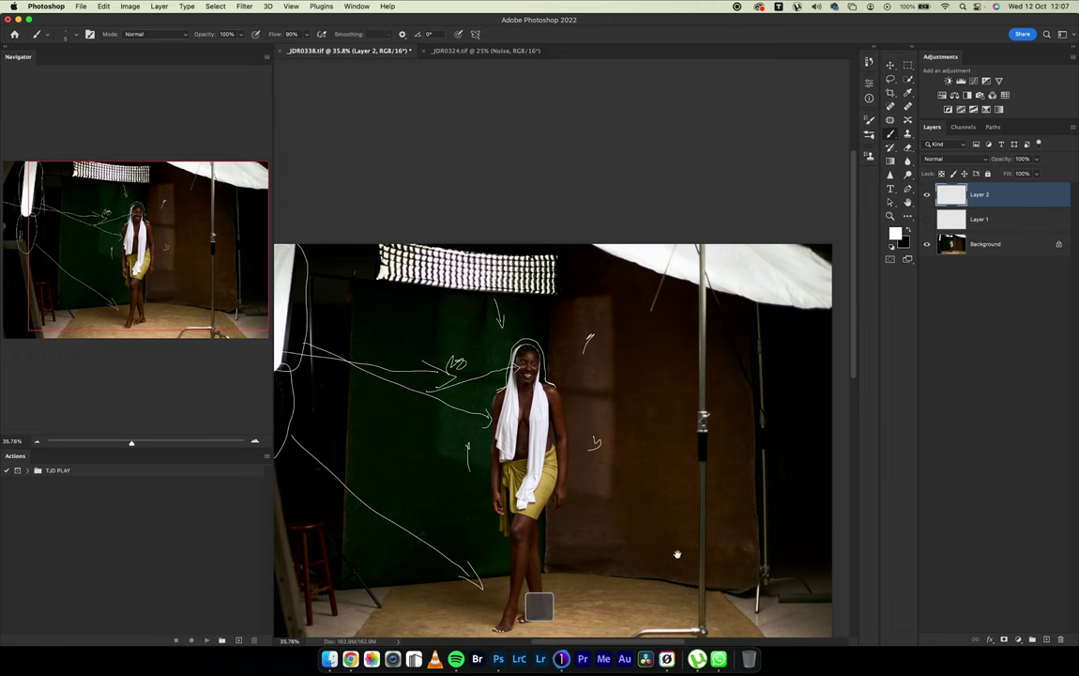
scroll(539, 602, down, 3)
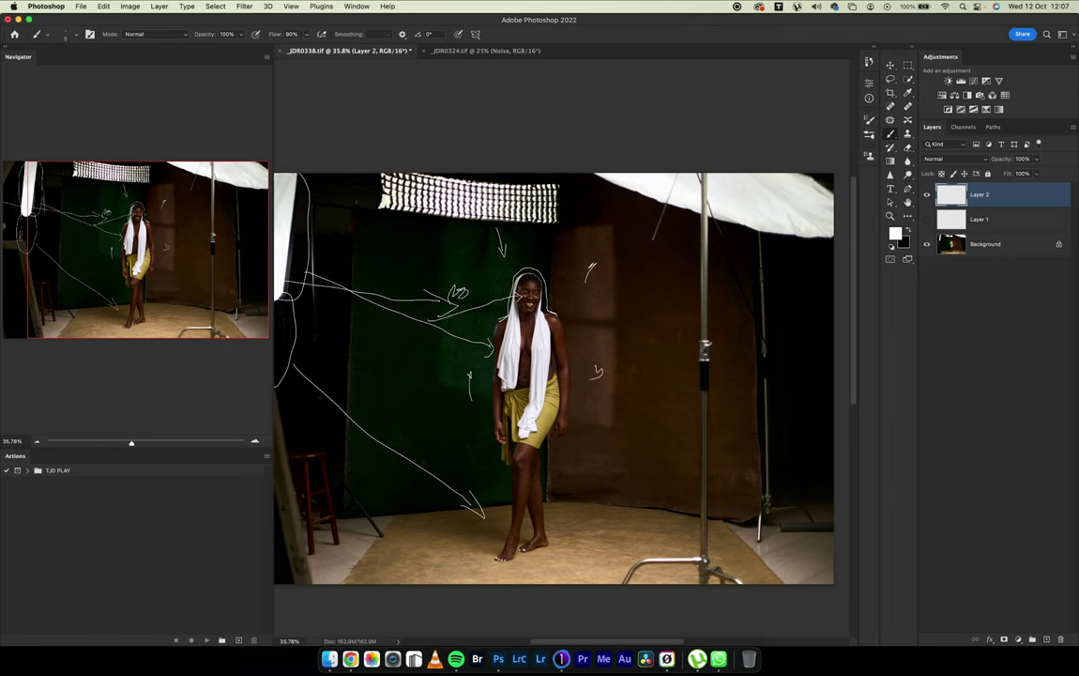
mouse_move(524, 583)
mouse_down()
mouse_move(526, 561)
mouse_move(520, 569)
mouse_move(532, 569)
mouse_up()
Sketch an umbrella outline with strokes beneath it on the brown backdrop, and undo the sketch
drag(608, 282, 687, 281)
drag(608, 282, 687, 281)
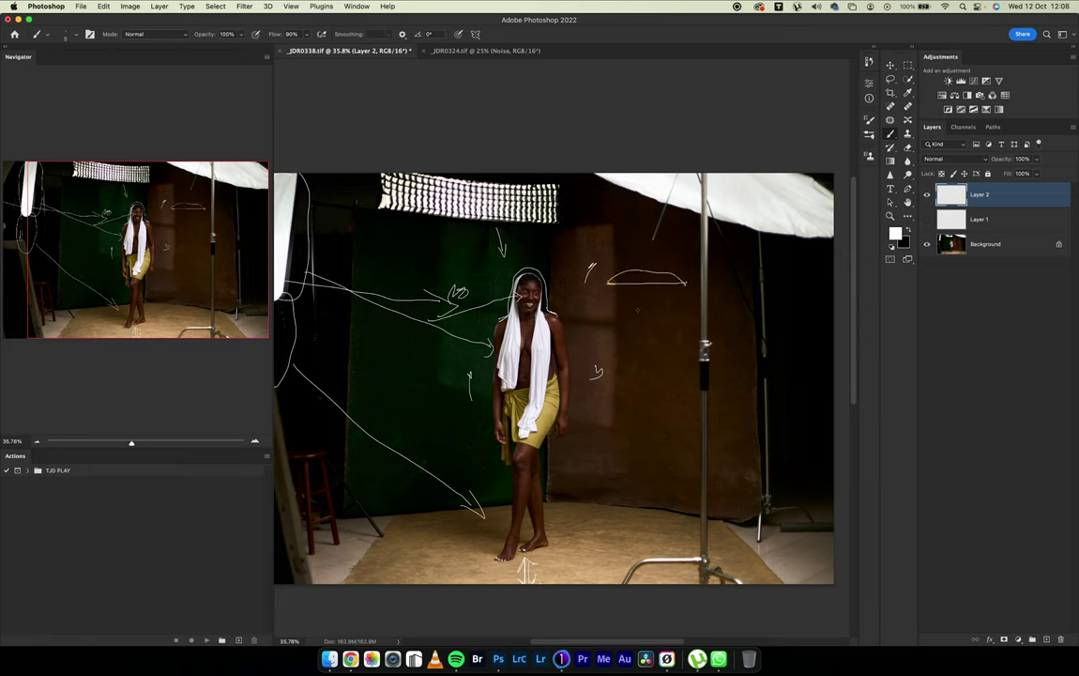
drag(619, 303, 683, 334)
drag(620, 302, 688, 334)
key(super+z)
key(super+z)
key(super+z)
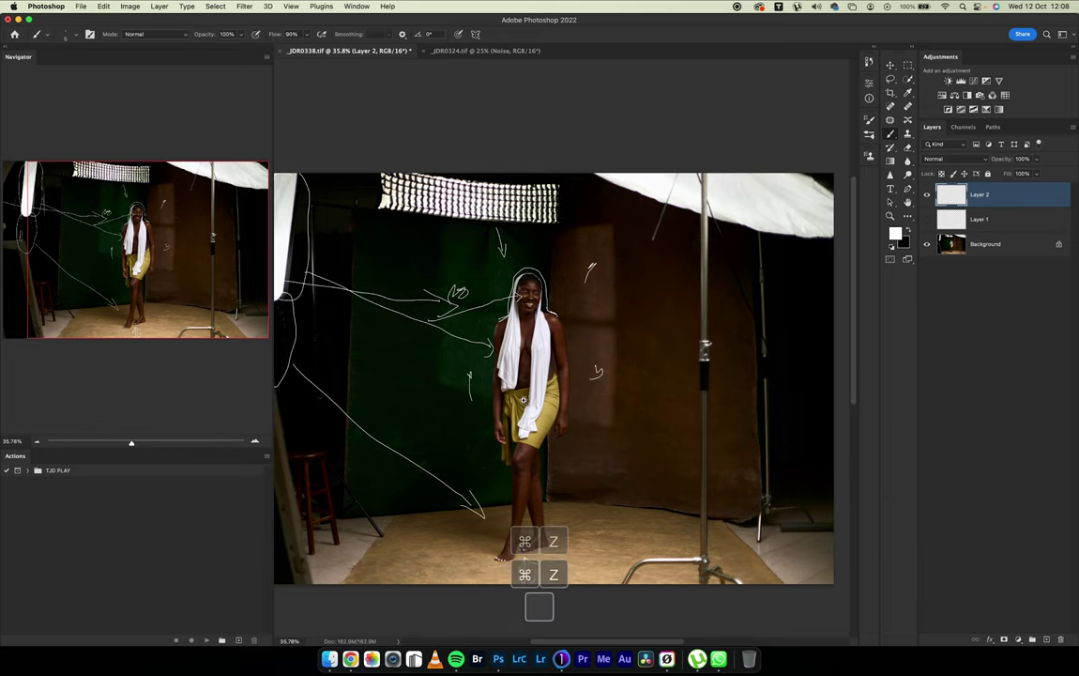
Hide the layer with the arrow annotations and add a new empty layer above it
scroll(576, 563, down, 3)
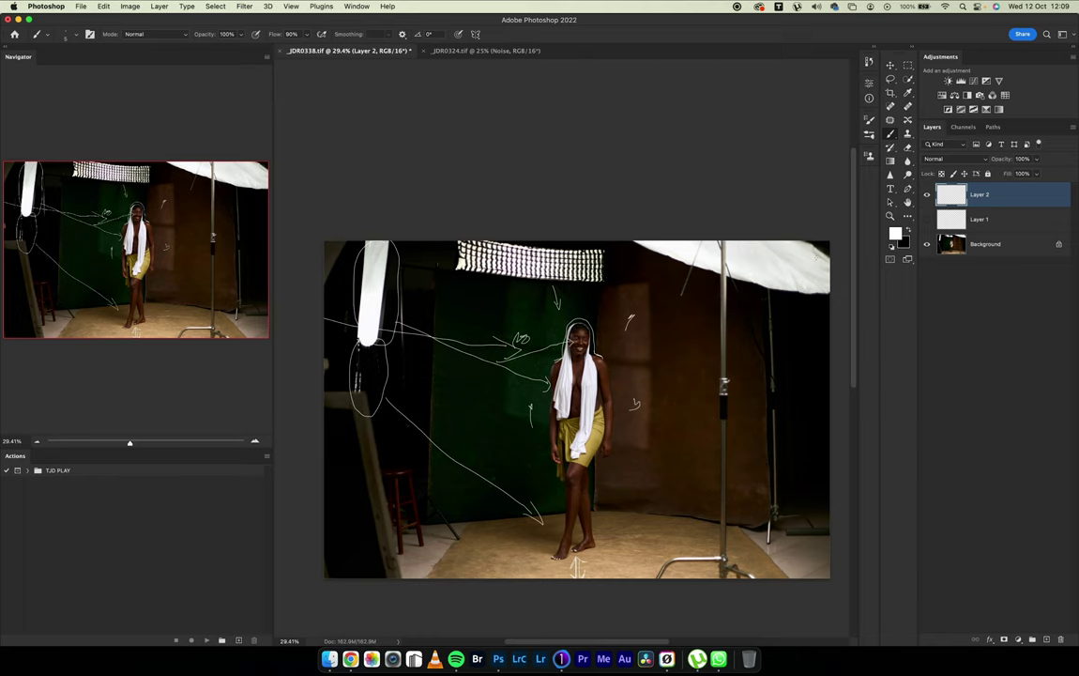
click(927, 194)
key(shift+super+n)
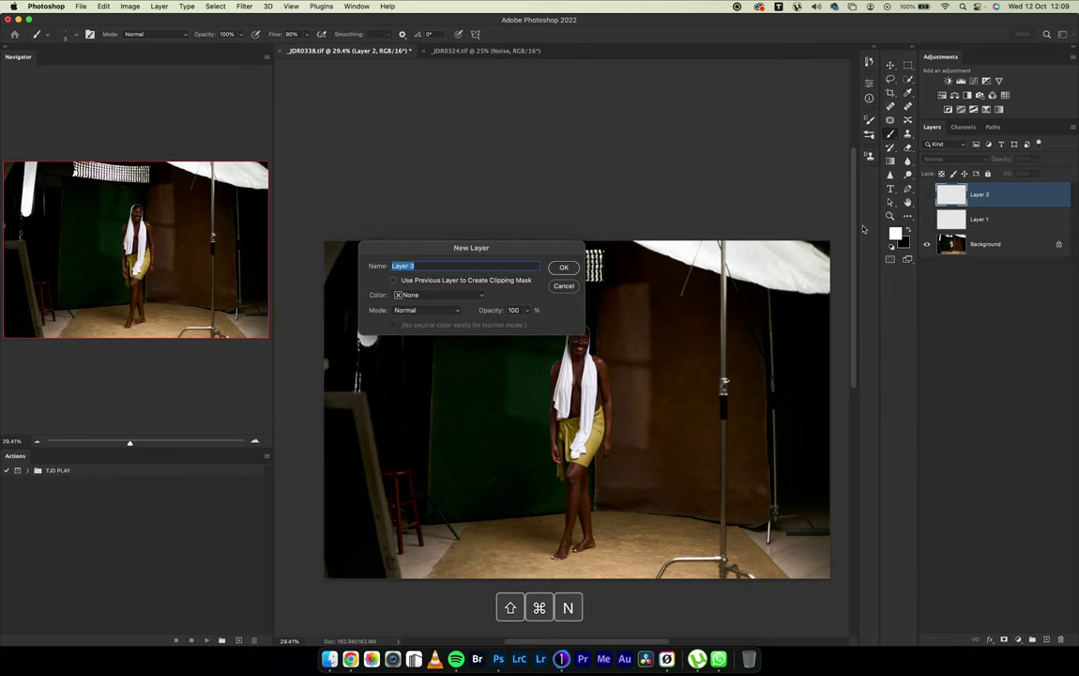
key(Return)
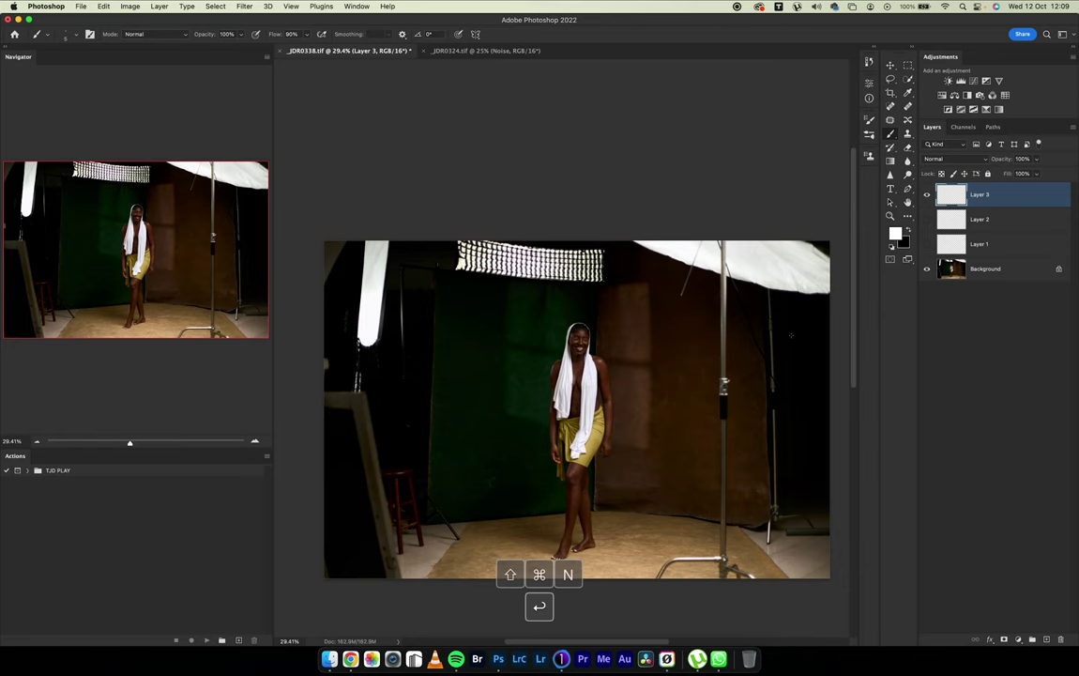
Handwrite the power note 1/32 beside the umbrella light and 1/16 beneath the overhead grid softbox
key(super+z)
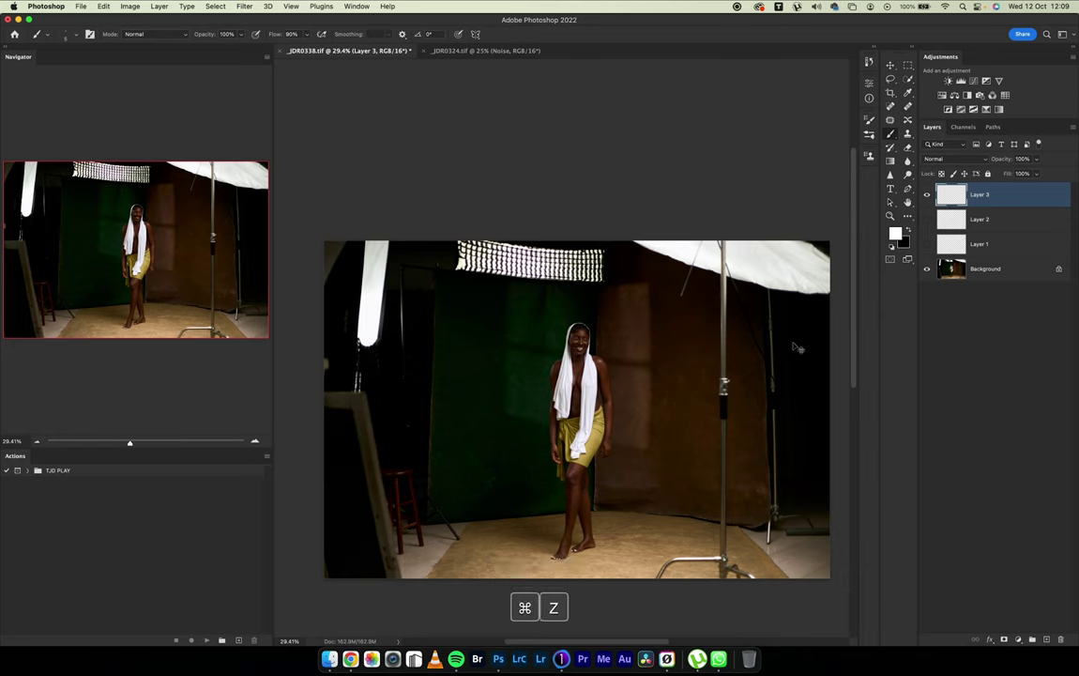
drag(792, 309, 810, 340)
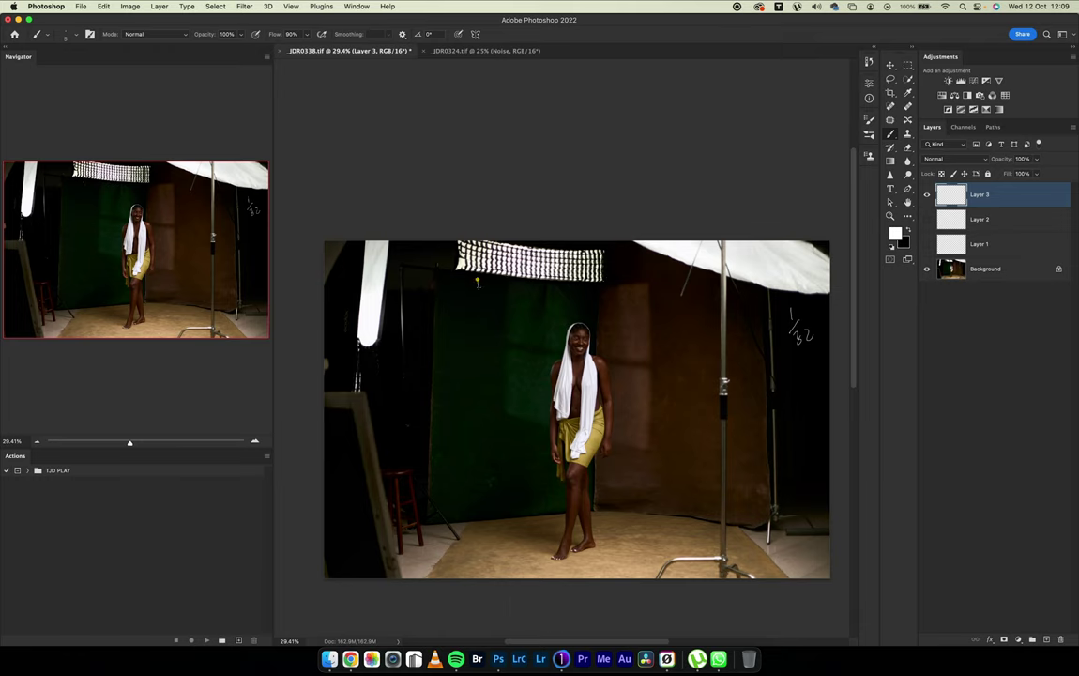
drag(477, 282, 481, 303)
key(super+z)
key(super+z)
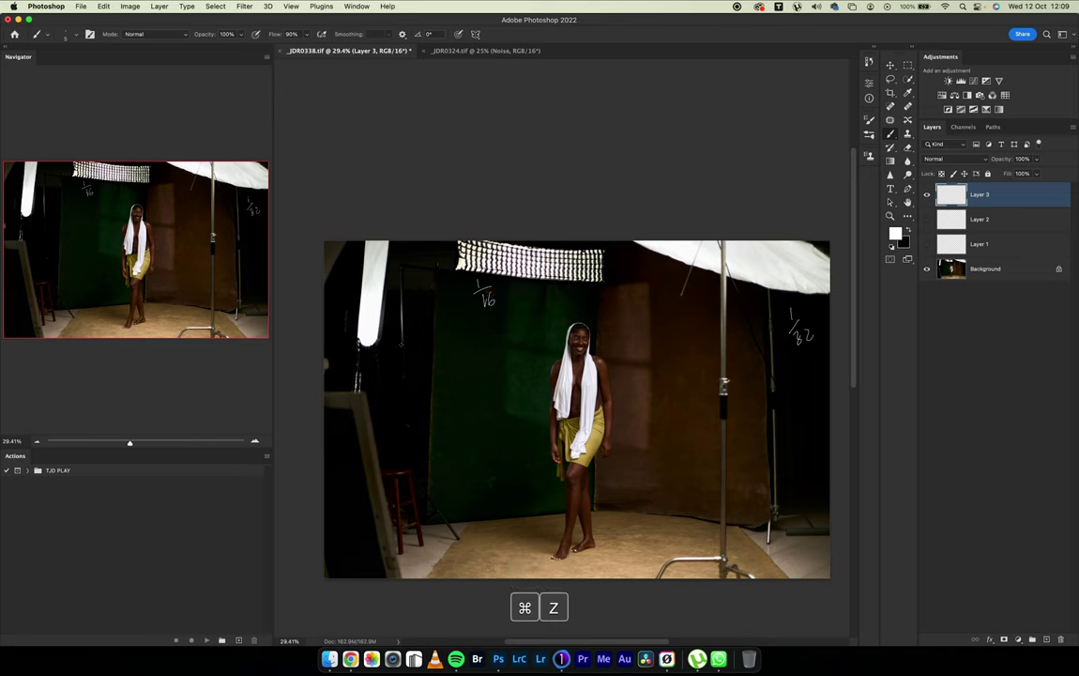
Handwrite 1/16 next to the strip softbox and GOBO 1/8 on the green backdrop
mouse_move(393, 328)
mouse_down()
mouse_move(400, 353)
mouse_move(444, 383)
mouse_move(476, 383)
mouse_move(460, 379)
mouse_move(469, 367)
mouse_move(476, 377)
mouse_up()
key(super+z)
key(super+z)
mouse_move(487, 366)
mouse_down()
mouse_move(473, 398)
mouse_move(483, 394)
mouse_move(478, 422)
mouse_up()
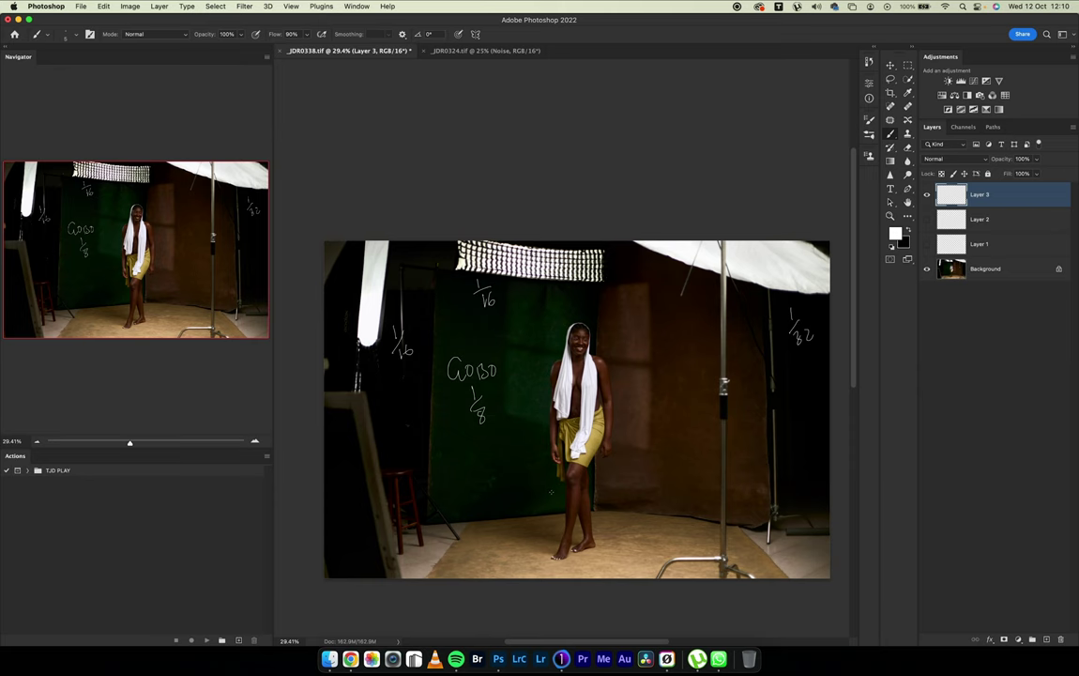
Switch to Capture One and show _JDR9889.CR2 side by side with _JDR0324.CR2 for comparison
click(561, 659)
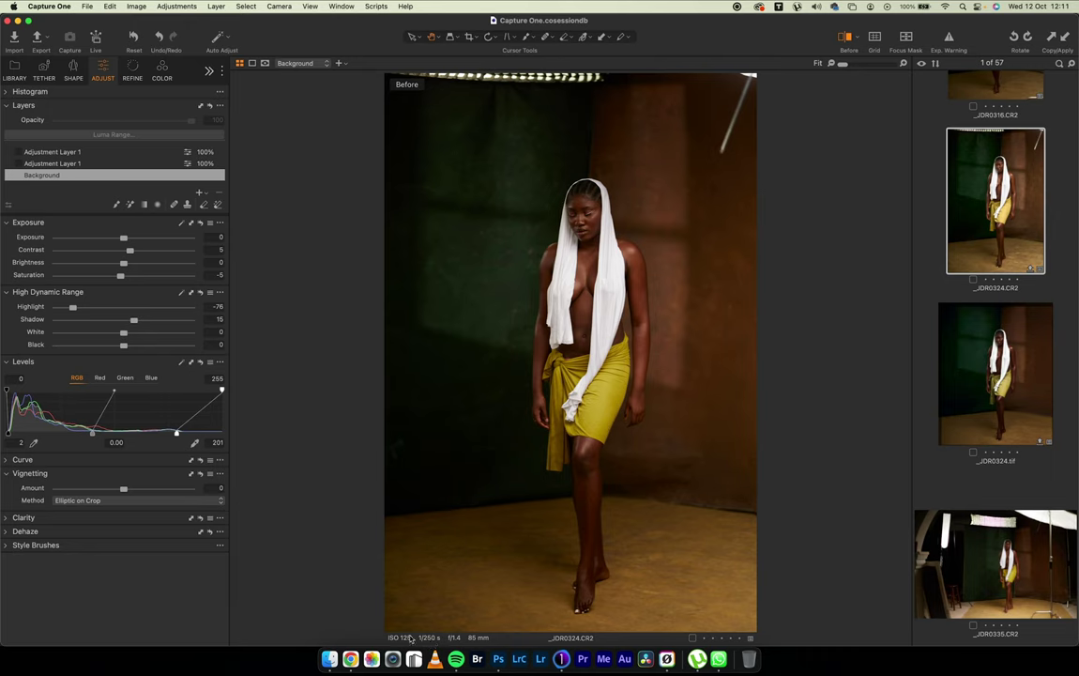
scroll(940, 234, up, 10)
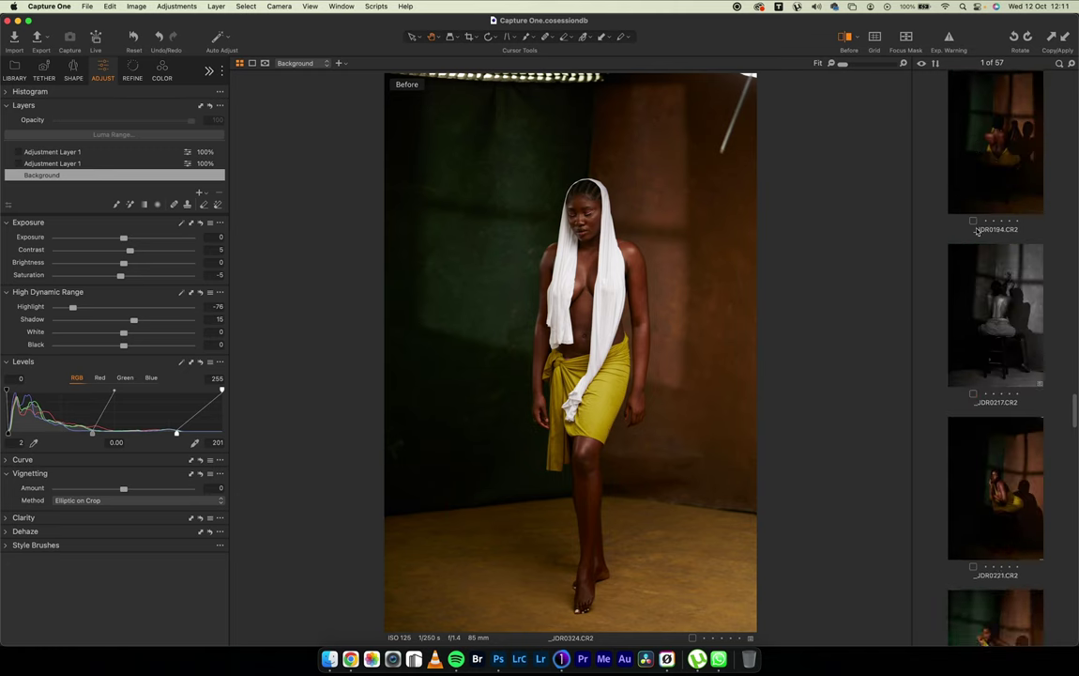
scroll(977, 229, up, 10)
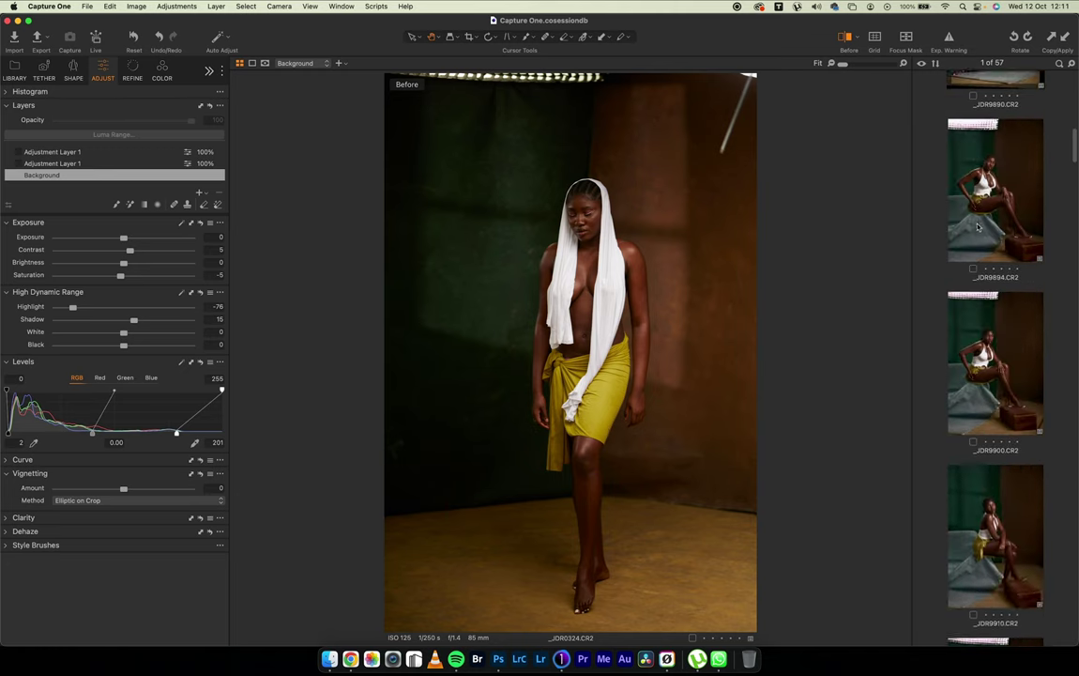
scroll(978, 227, up, 10)
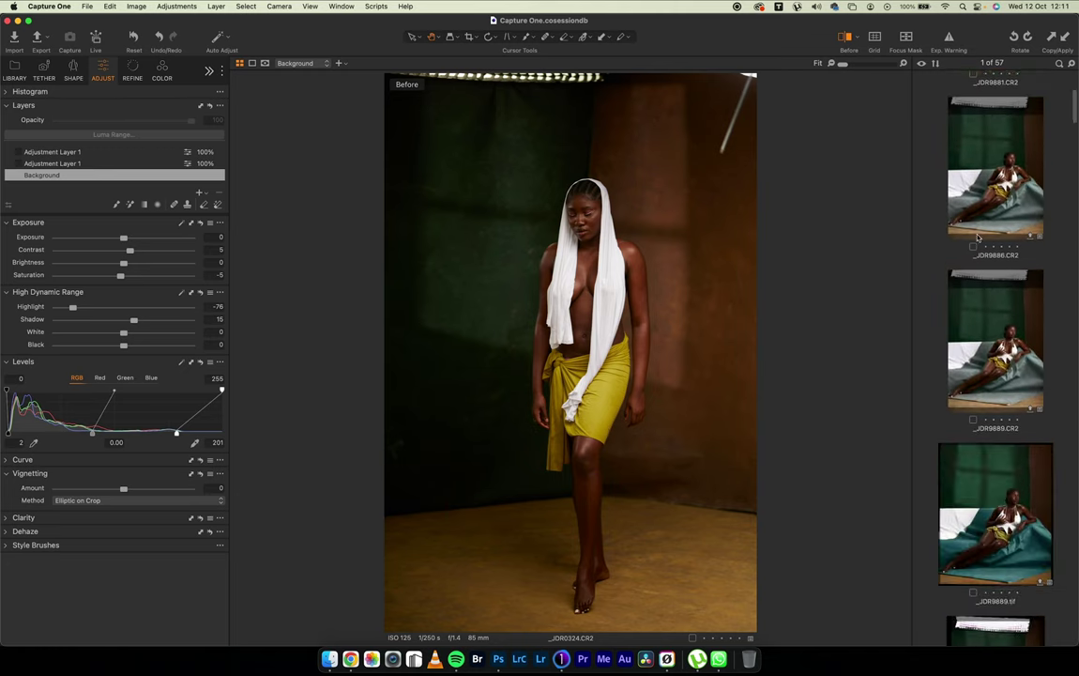
scroll(977, 237, down, 3)
super+click(976, 242)
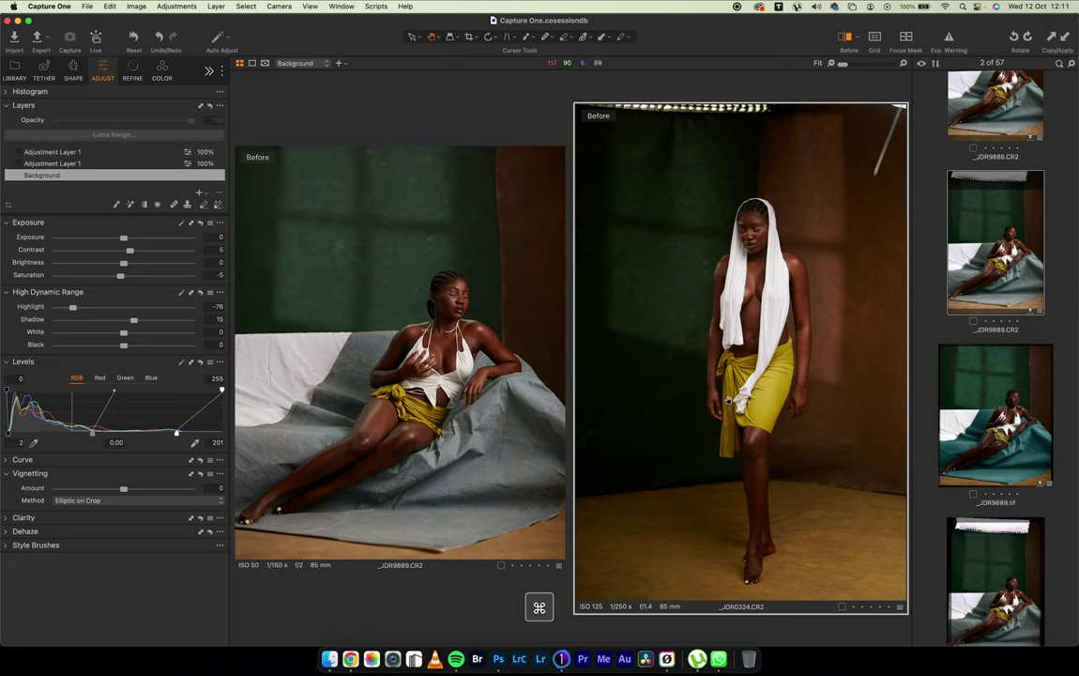
Browse the session's other photos and return to viewing _JDR0324.CR2 on its own
scroll(980, 428, down, 10)
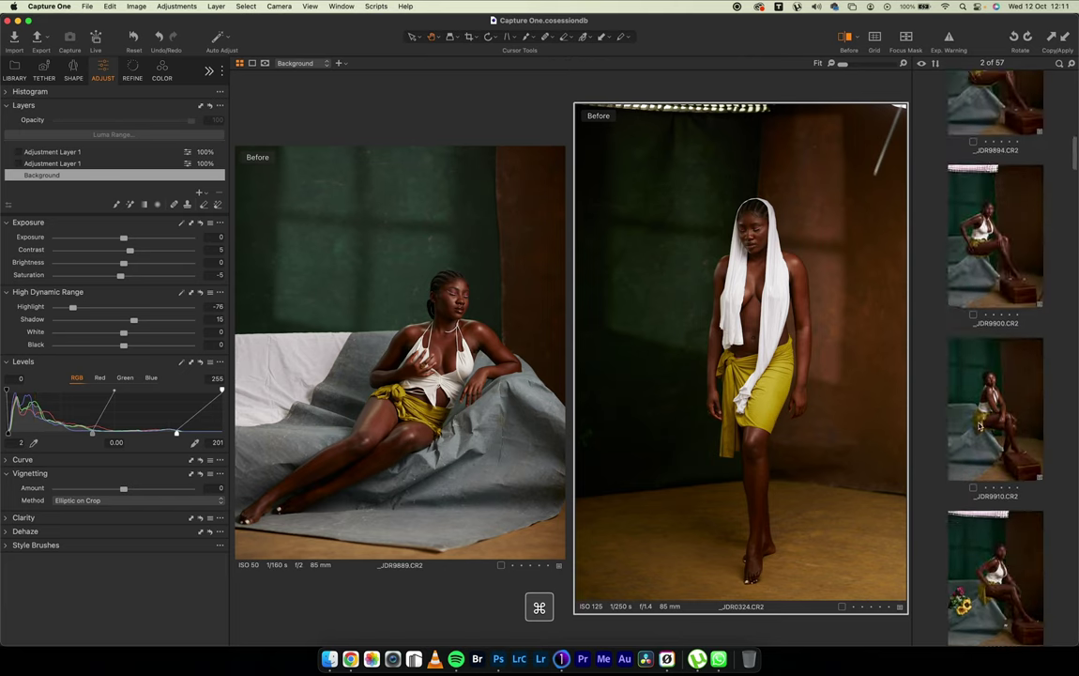
scroll(985, 451, down, 15)
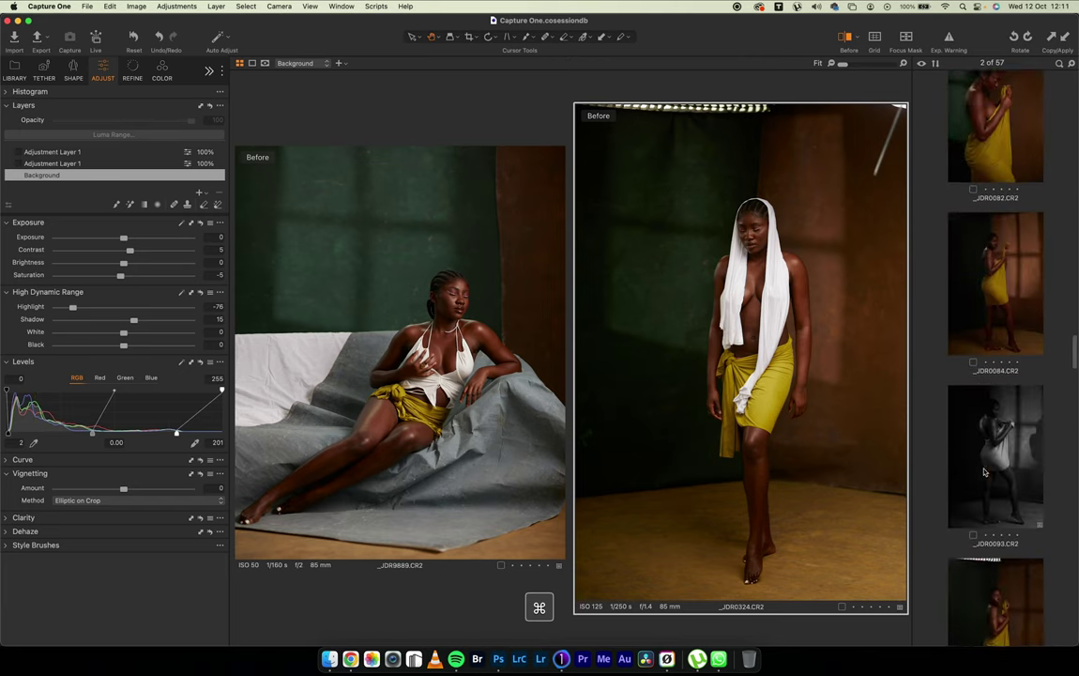
scroll(985, 474, down, 10)
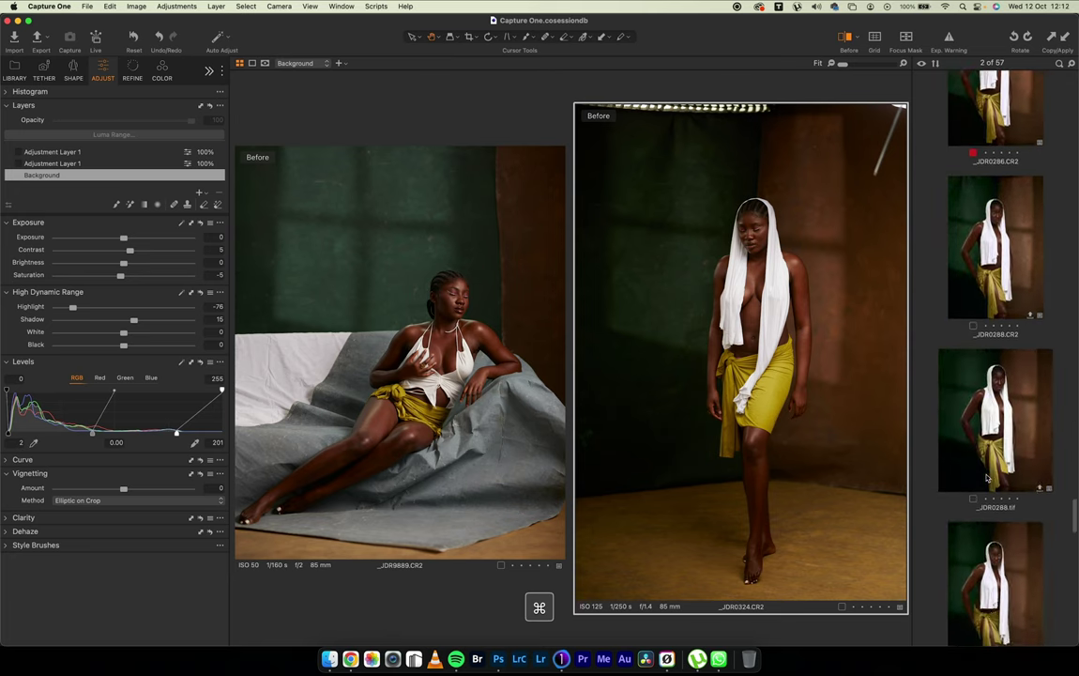
scroll(973, 489, up, 5)
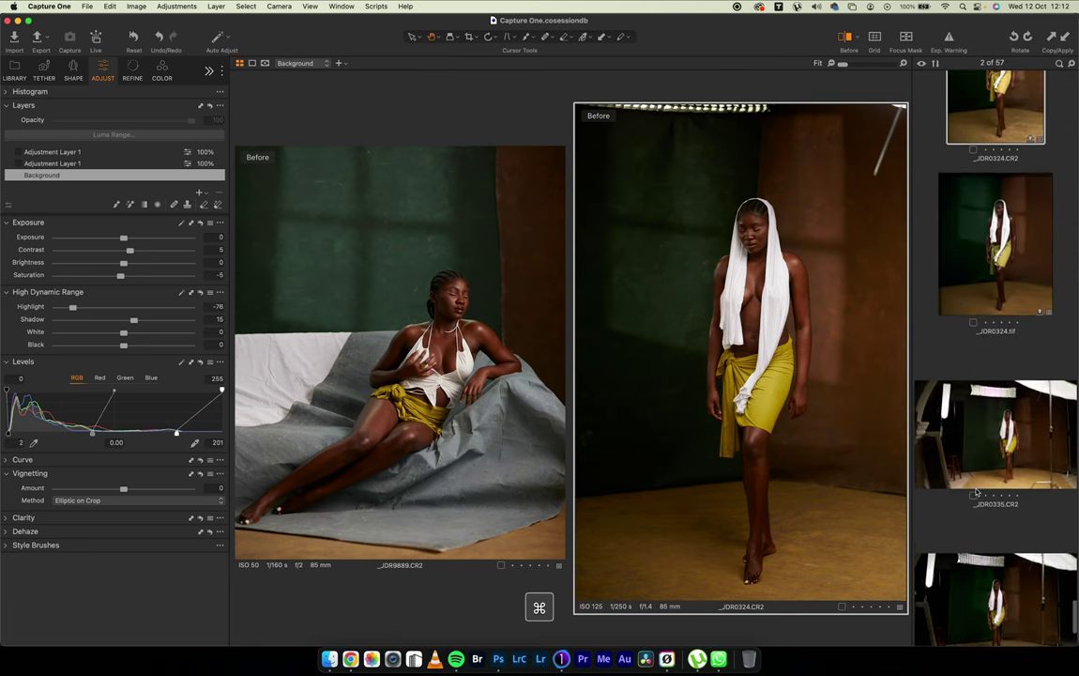
click(936, 357)
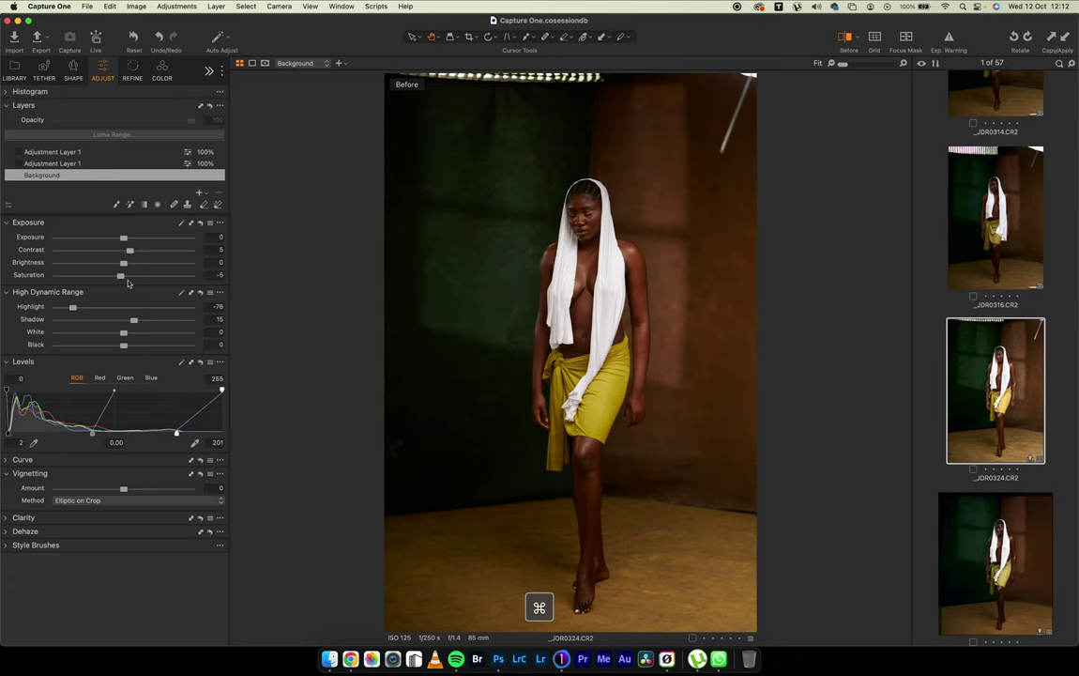
Compare the photo with and without its Exposure adjustments, and against its original before view
click(201, 224)
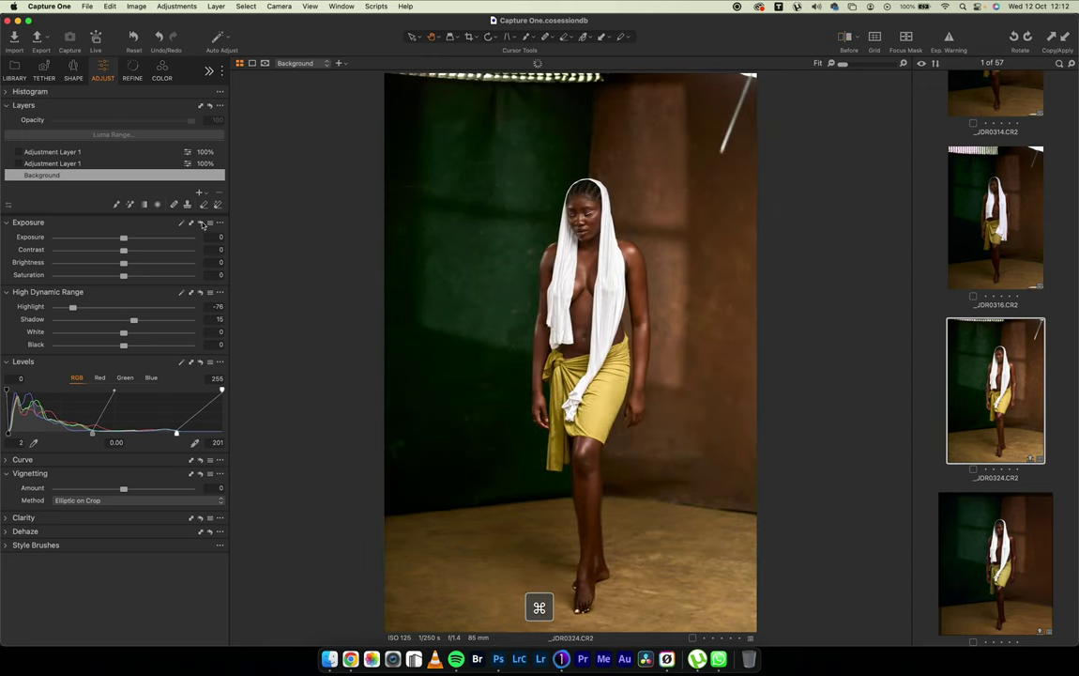
key(super+z)
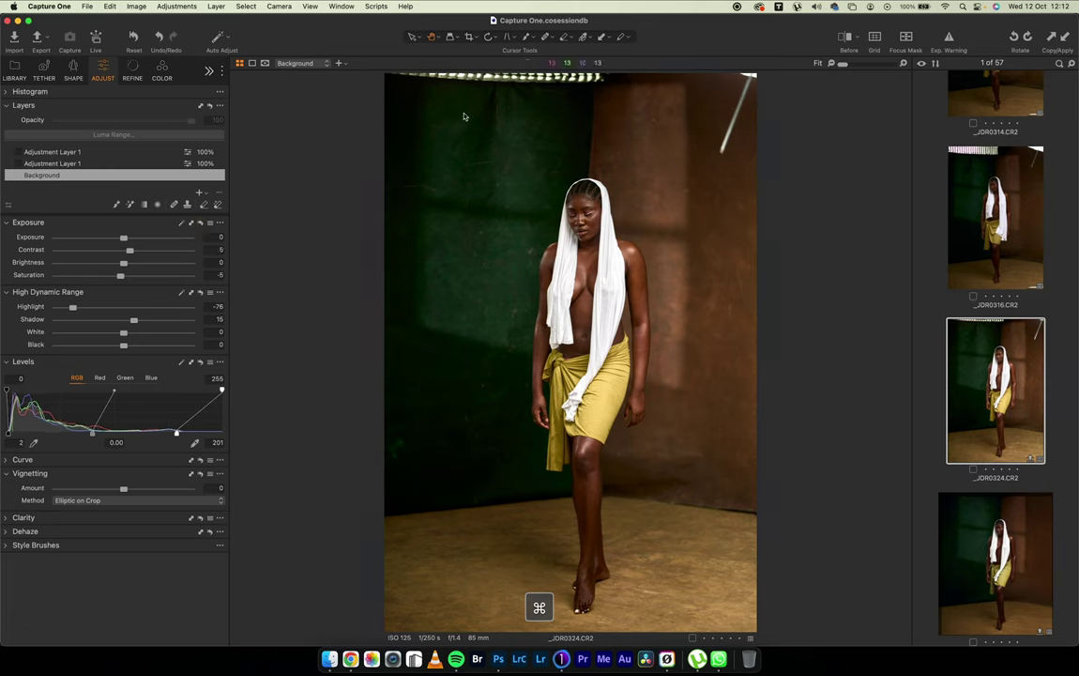
click(848, 40)
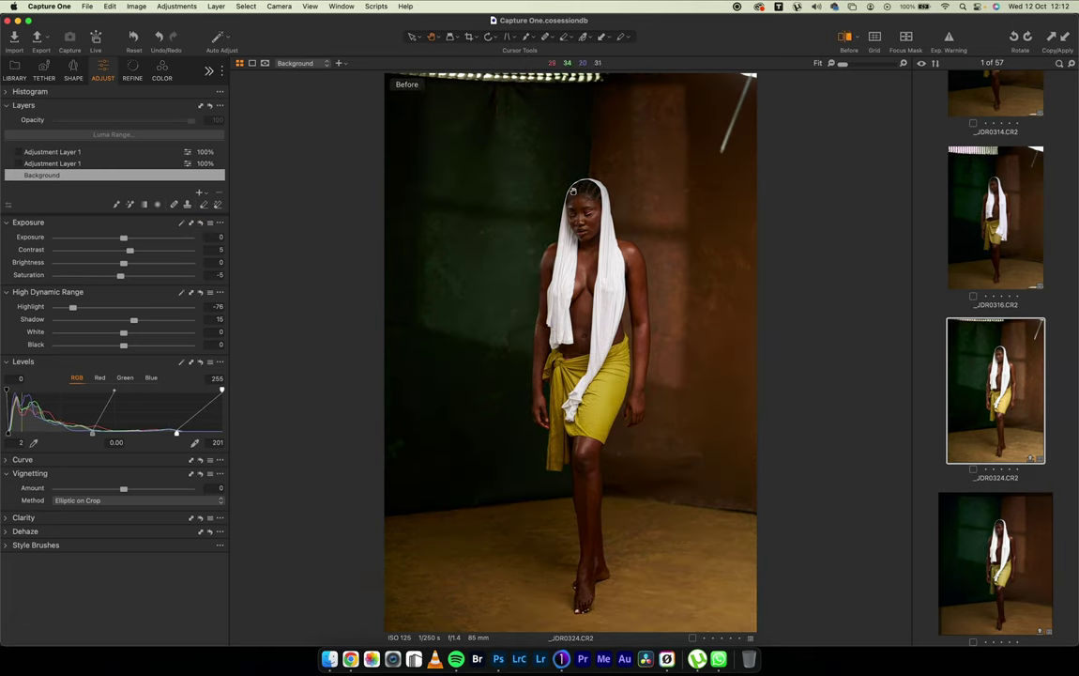
click(845, 41)
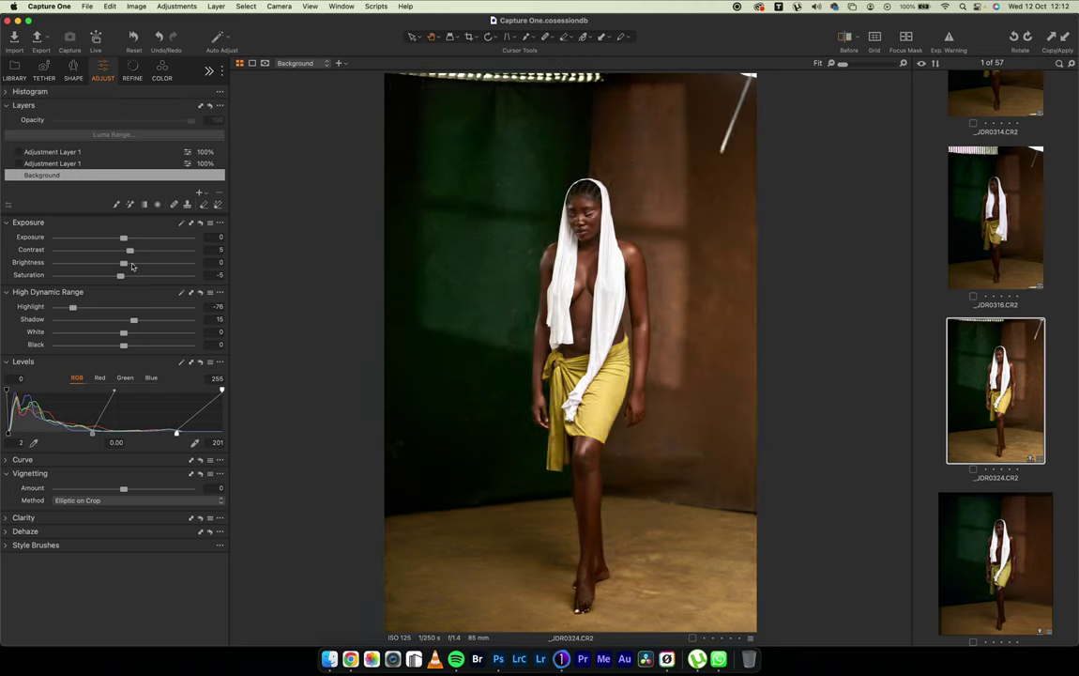
Preview the photo with the Exposure and High Dynamic Range adjustments temporarily reset
key(alt)
alt+click(200, 223)
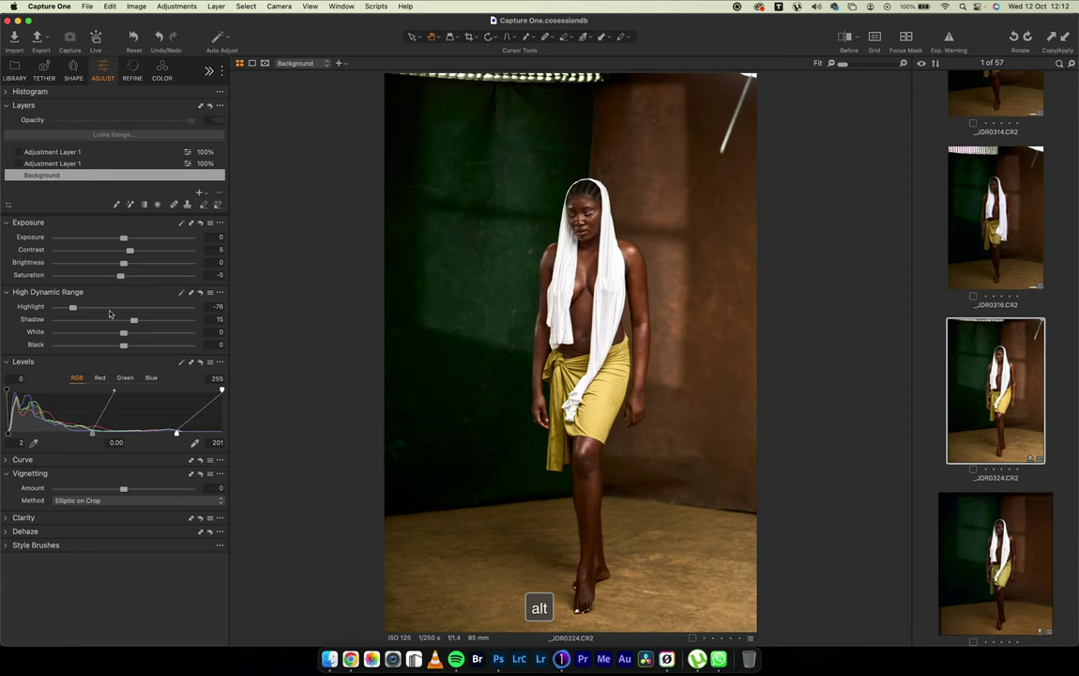
alt+click(199, 292)
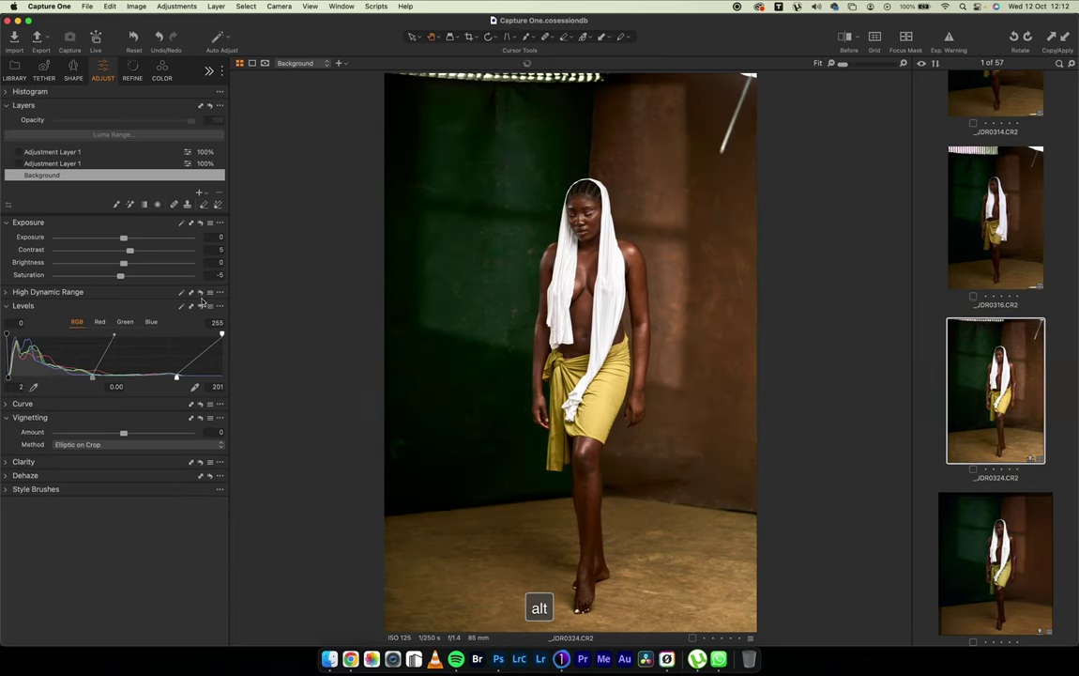
alt+click(200, 294)
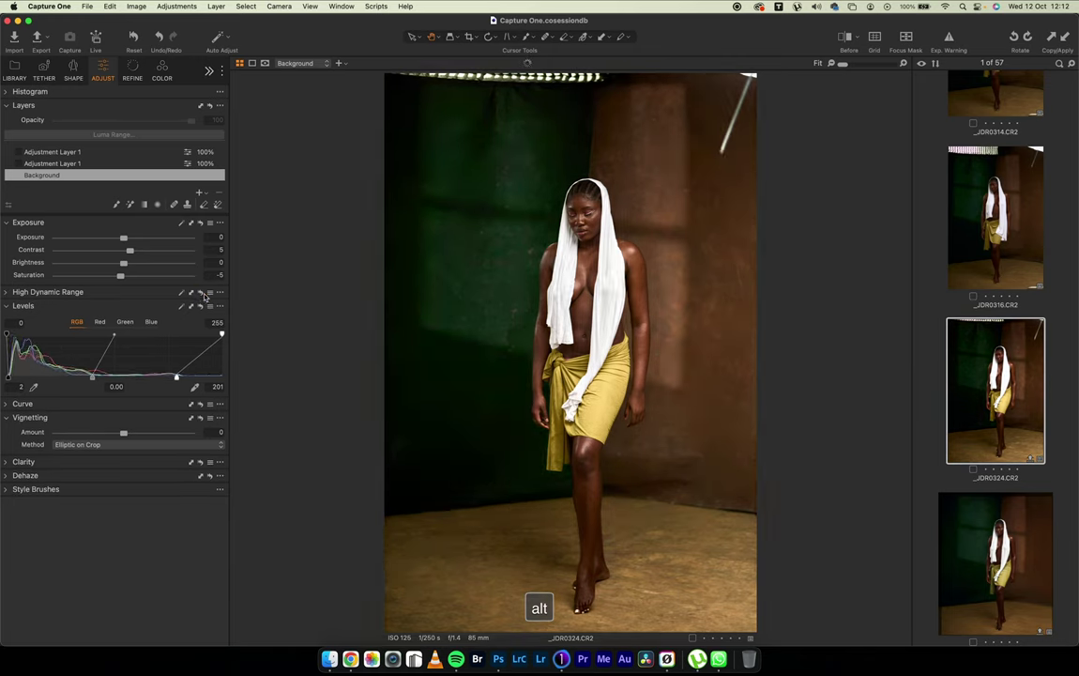
alt+click(203, 294)
alt+click(22, 293)
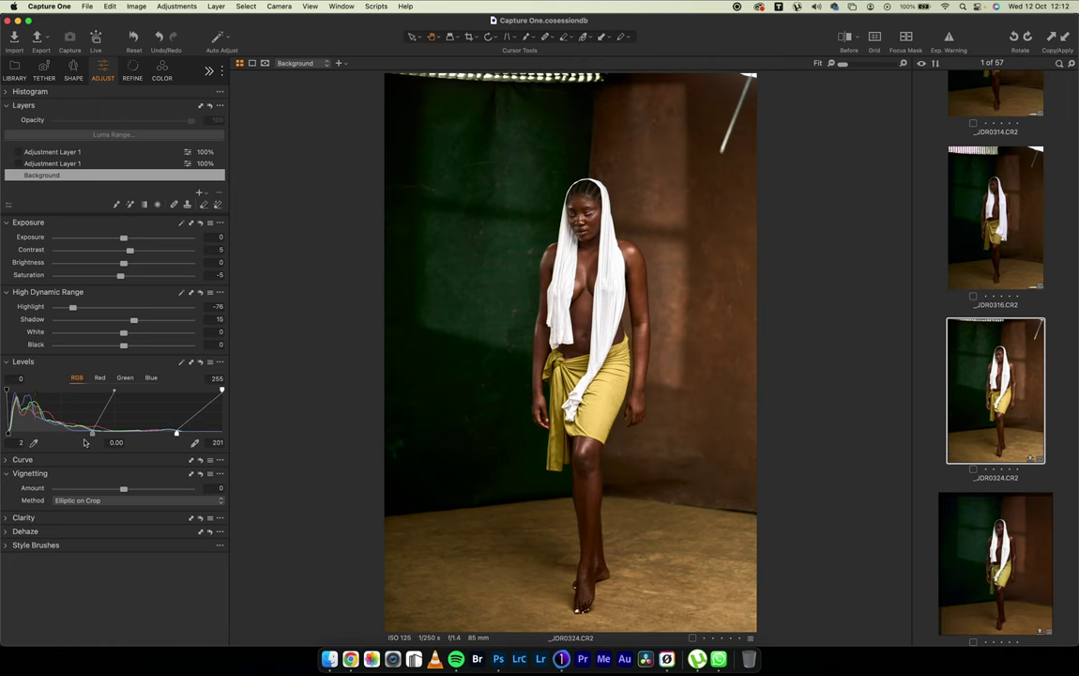
Preview the photo with its Levels adjustment temporarily reset
key(alt)
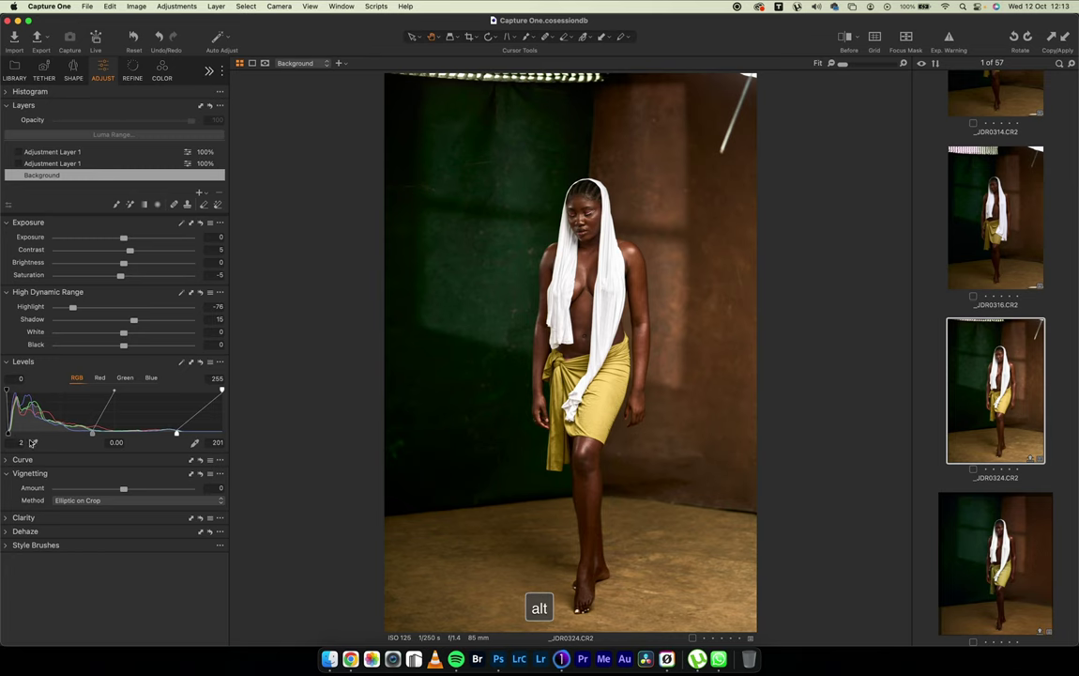
alt+click(200, 364)
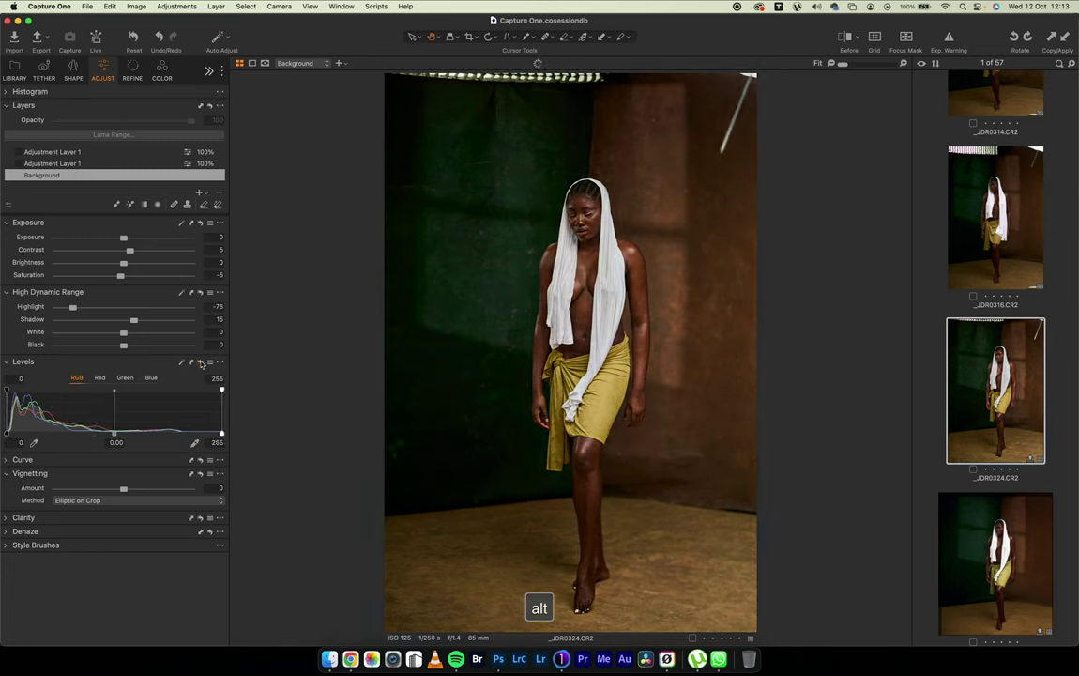
alt+click(202, 365)
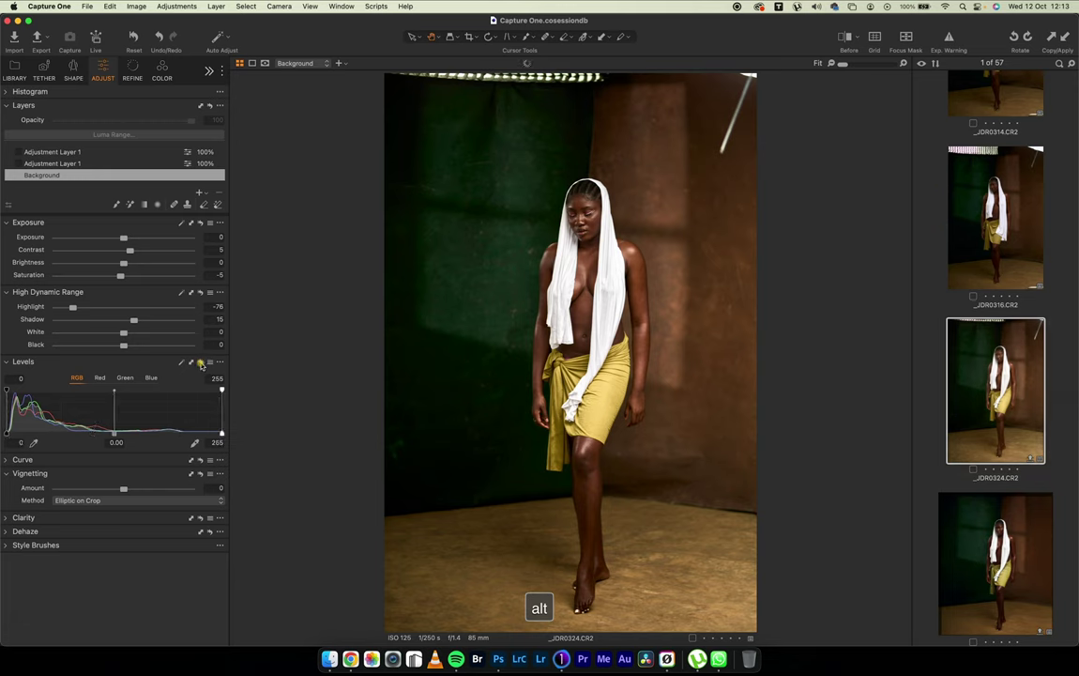
alt+click(202, 365)
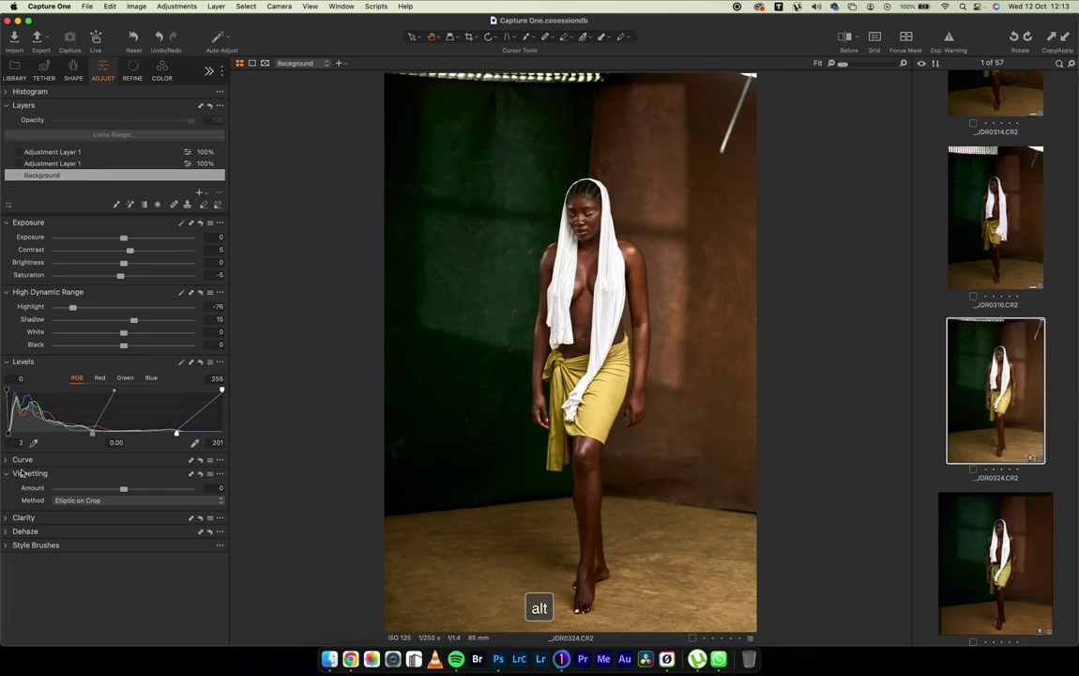
Review the RGB and Luma curves of the Curve adjustment and the photo's Clarity settings
click(9, 459)
scroll(150, 486, down, 3)
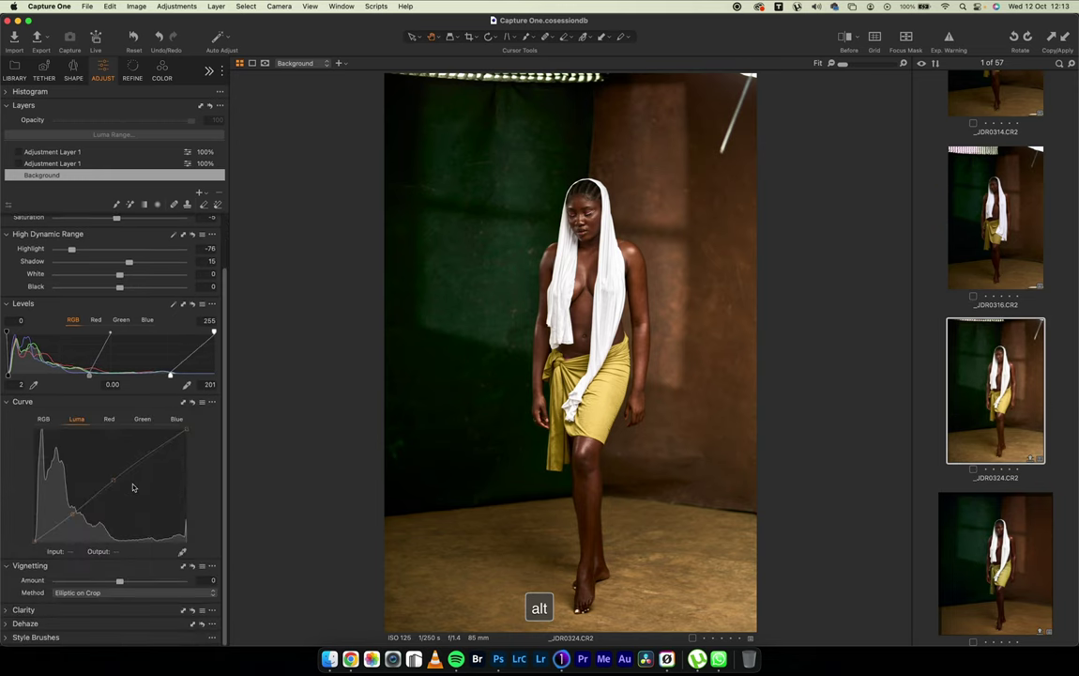
click(43, 420)
click(77, 421)
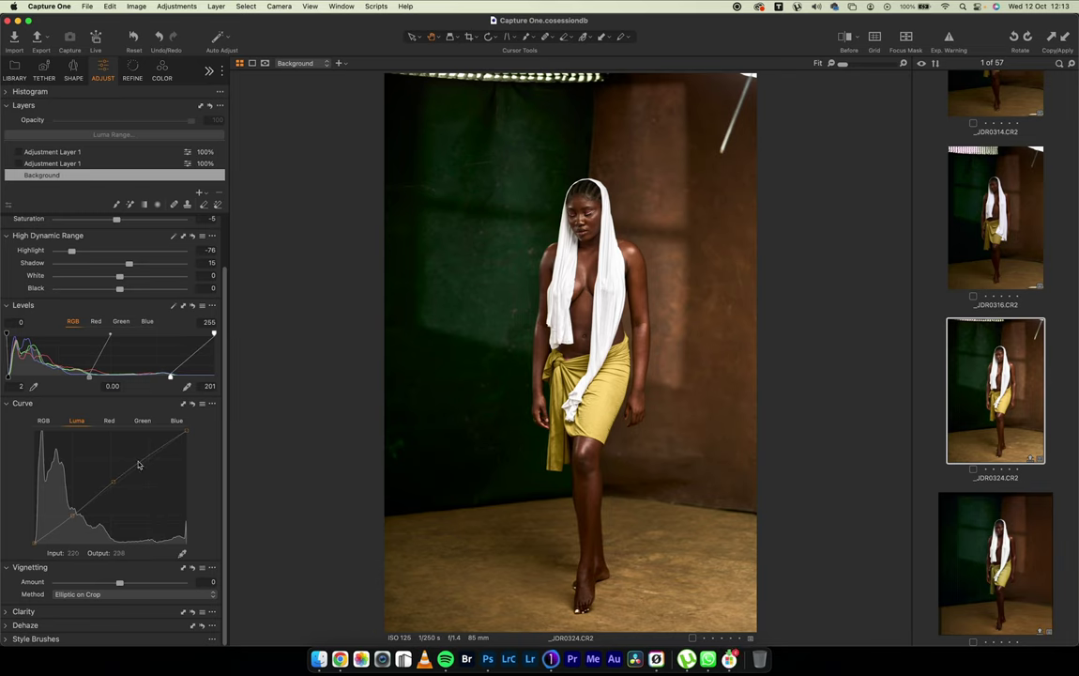
click(22, 403)
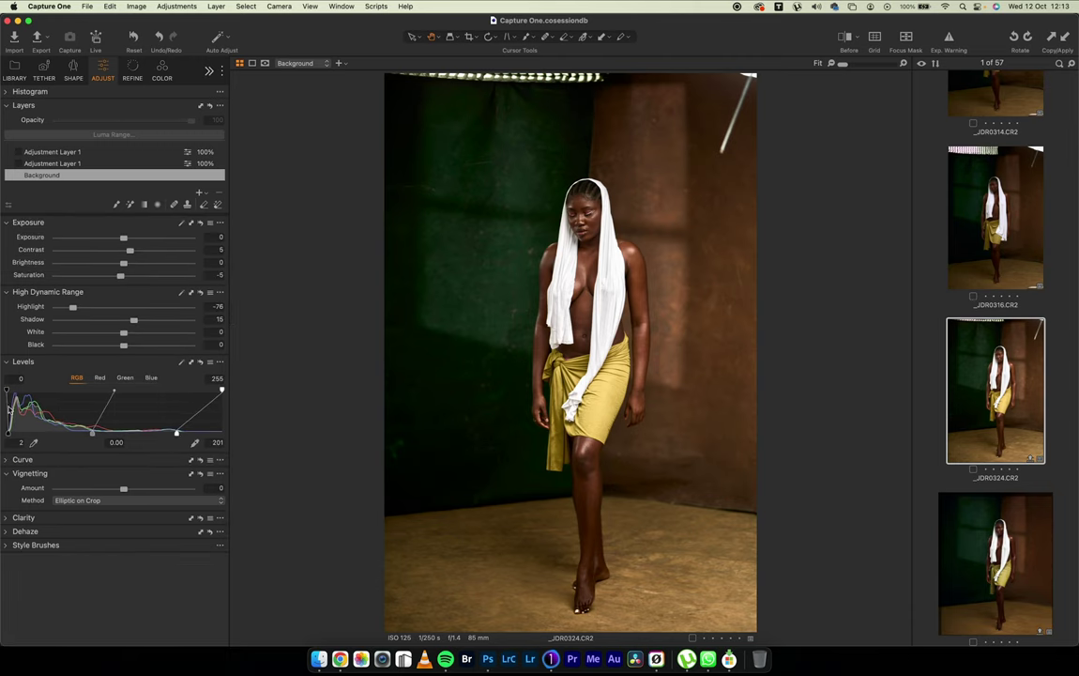
click(13, 475)
click(11, 487)
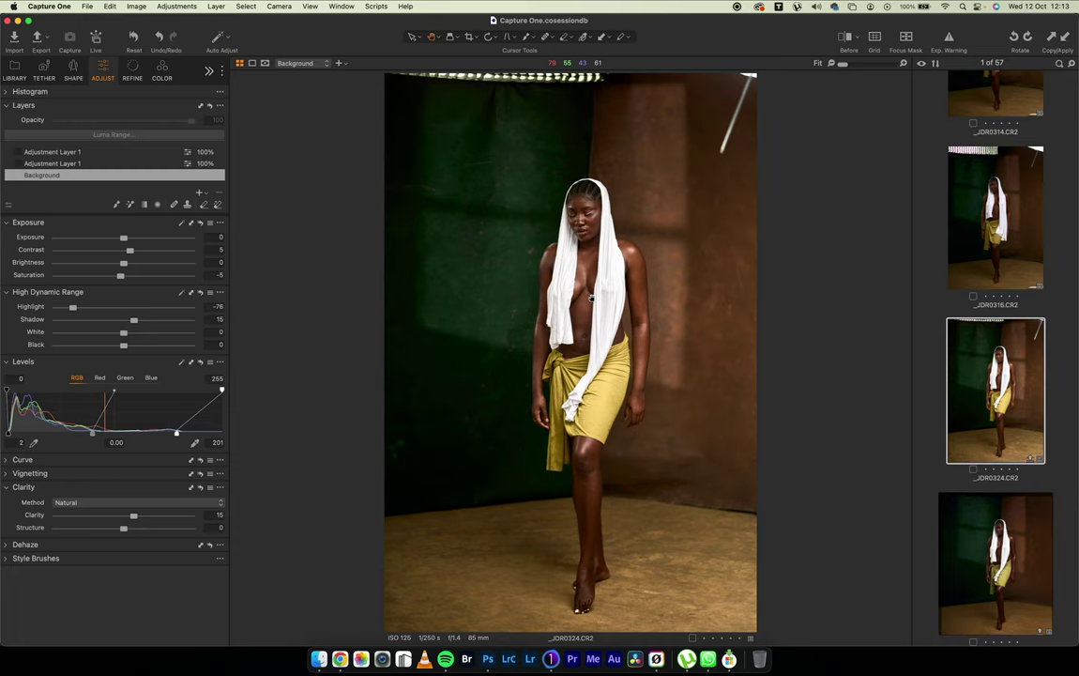
Review the photo's Base Characteristics and browse the available ICC profiles without changing the current one
click(162, 73)
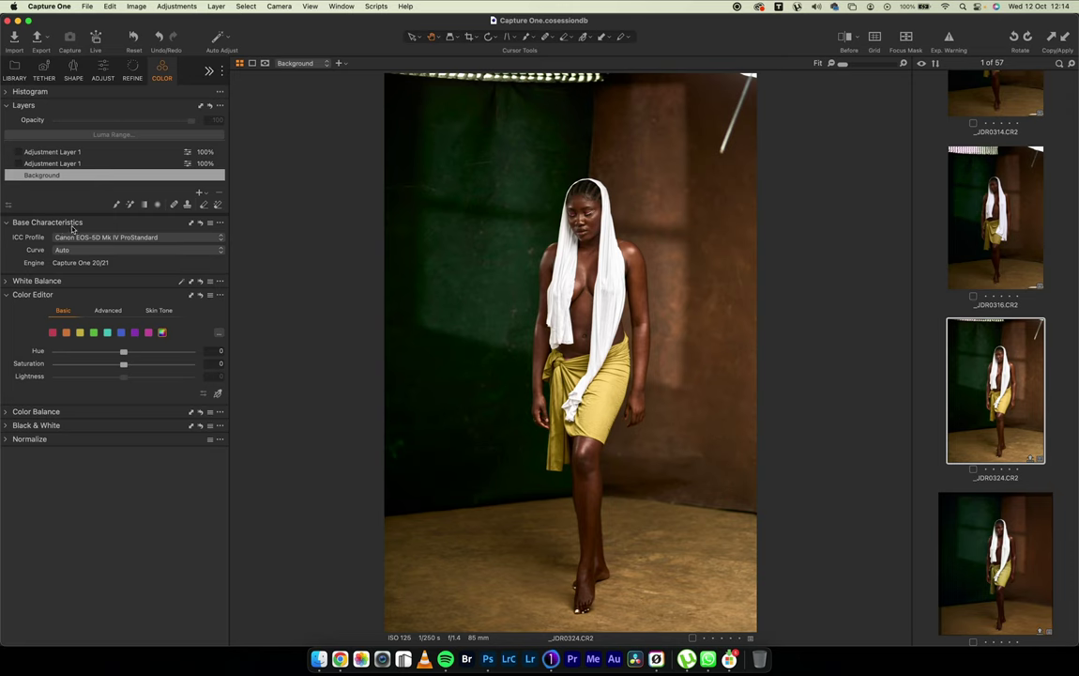
click(101, 236)
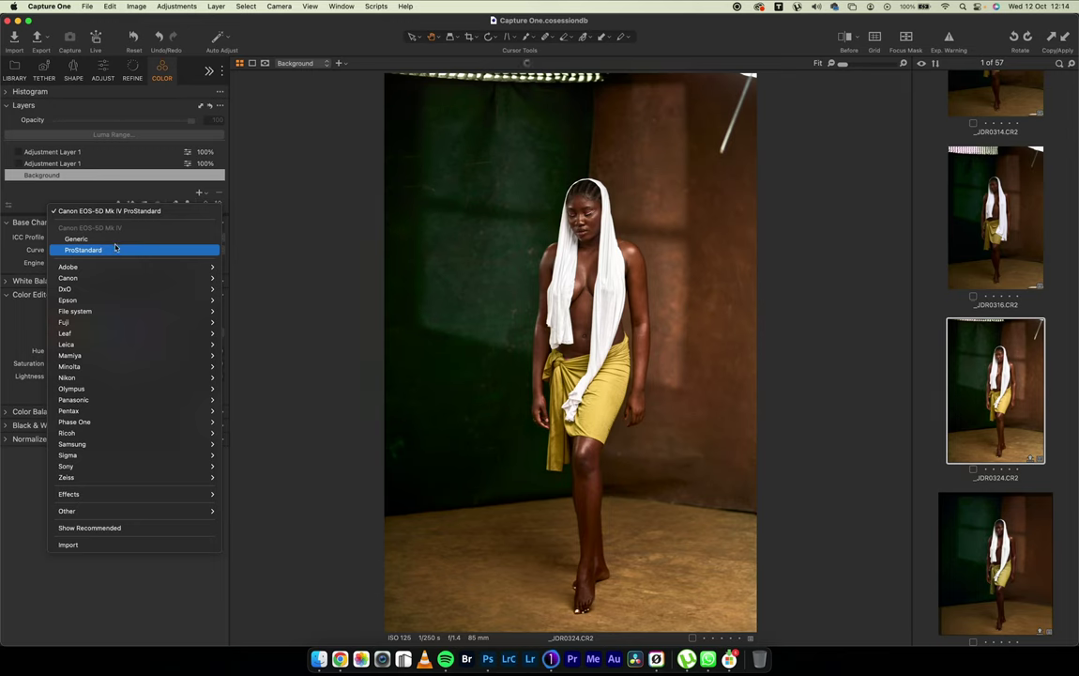
click(71, 177)
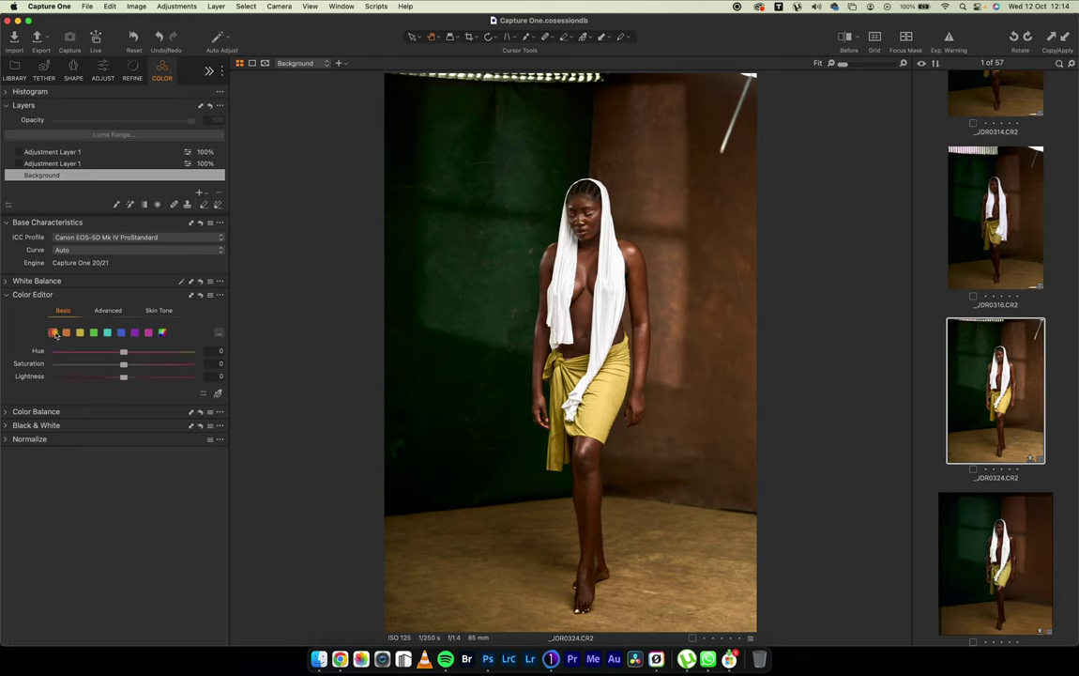
Review the Color Editor's yellow and green adjustments, and preview the photo with the Color Editor temporarily reset
click(80, 334)
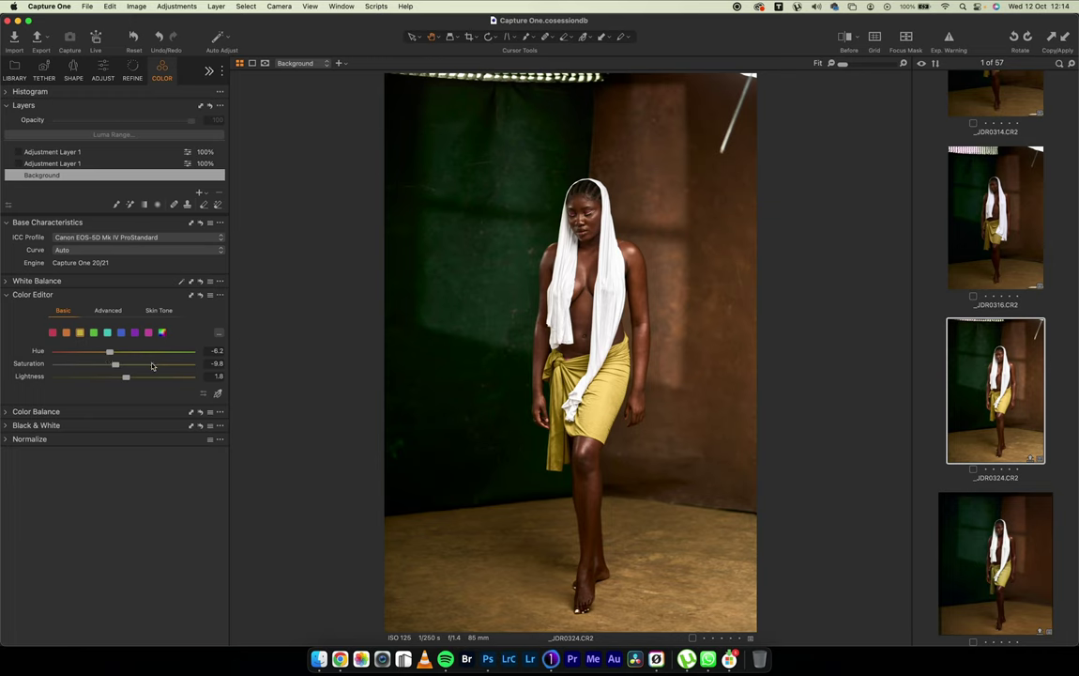
click(94, 333)
key(alt)
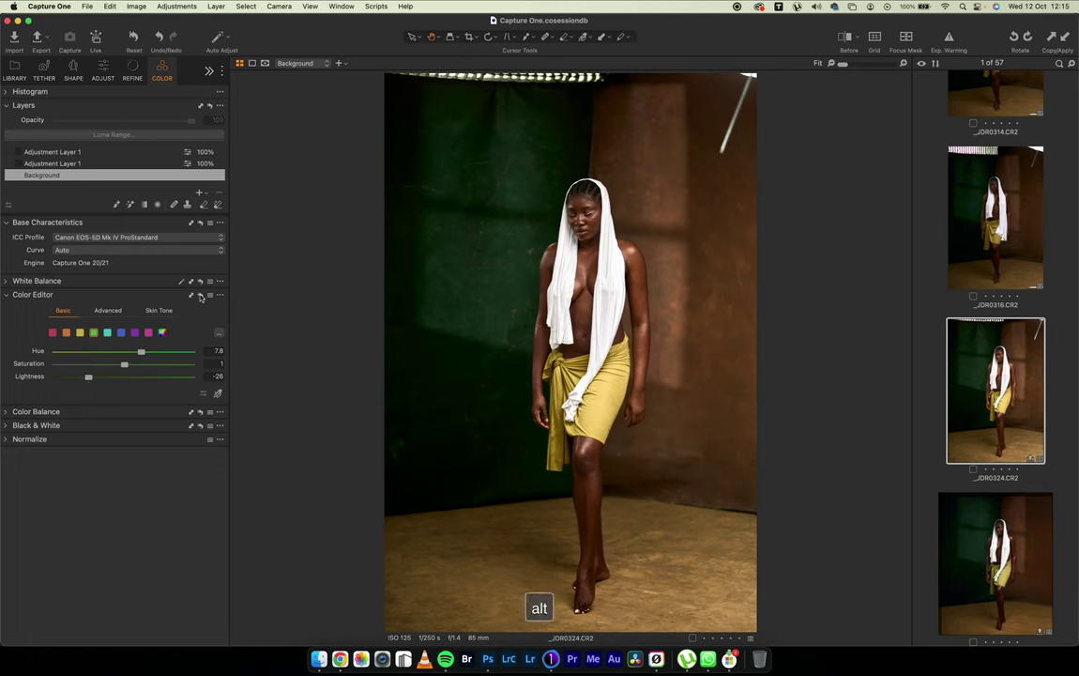
alt+click(201, 299)
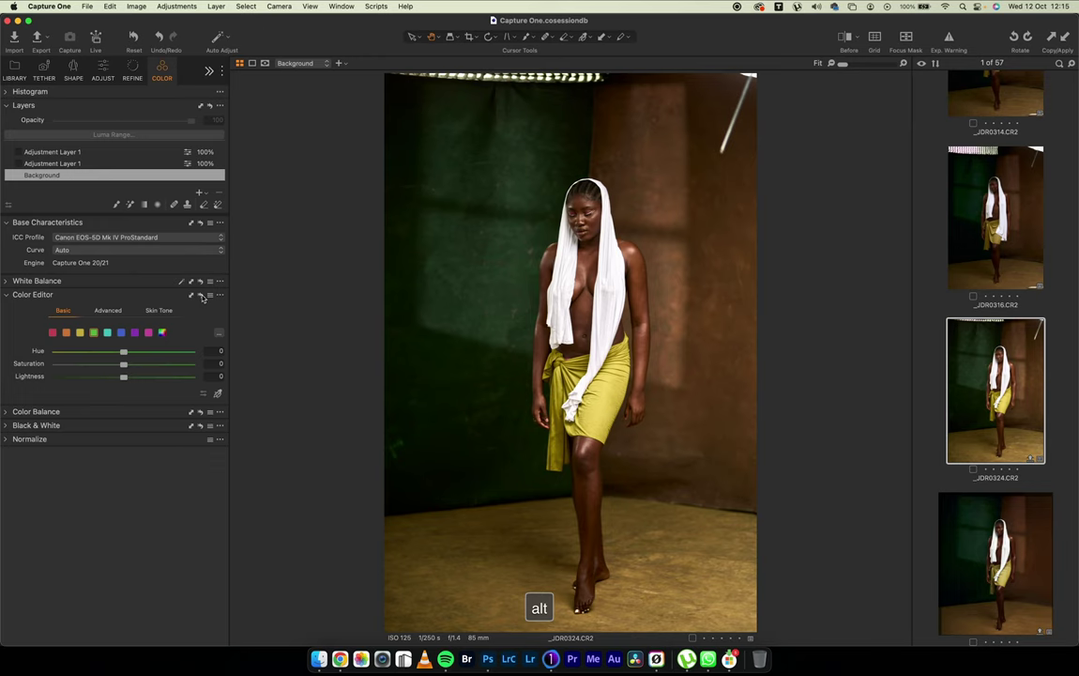
alt+click(202, 297)
click(201, 296)
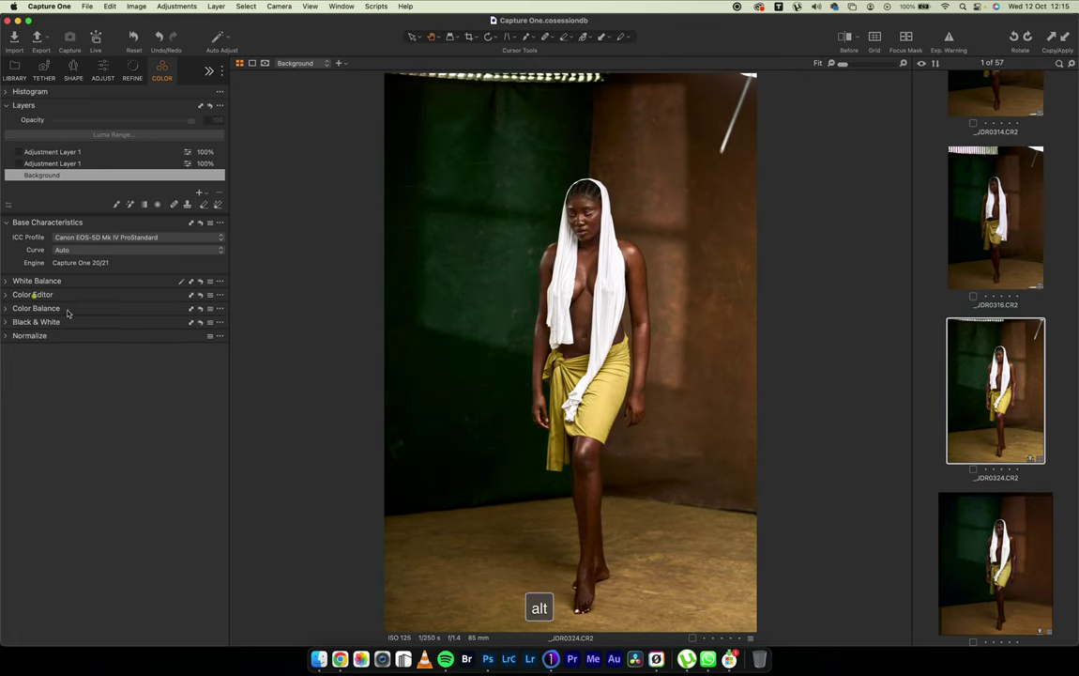
Review the hue, saturation and lightness adjustments of the Color Editor's cyan, blue, purple and magenta ranges
click(13, 295)
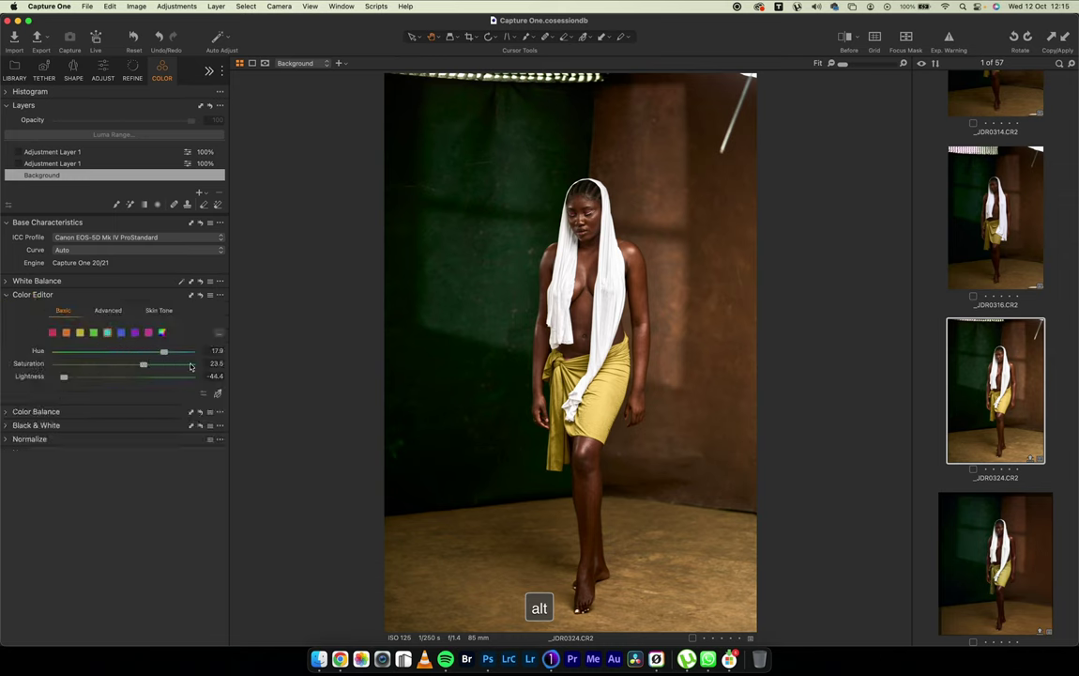
click(123, 333)
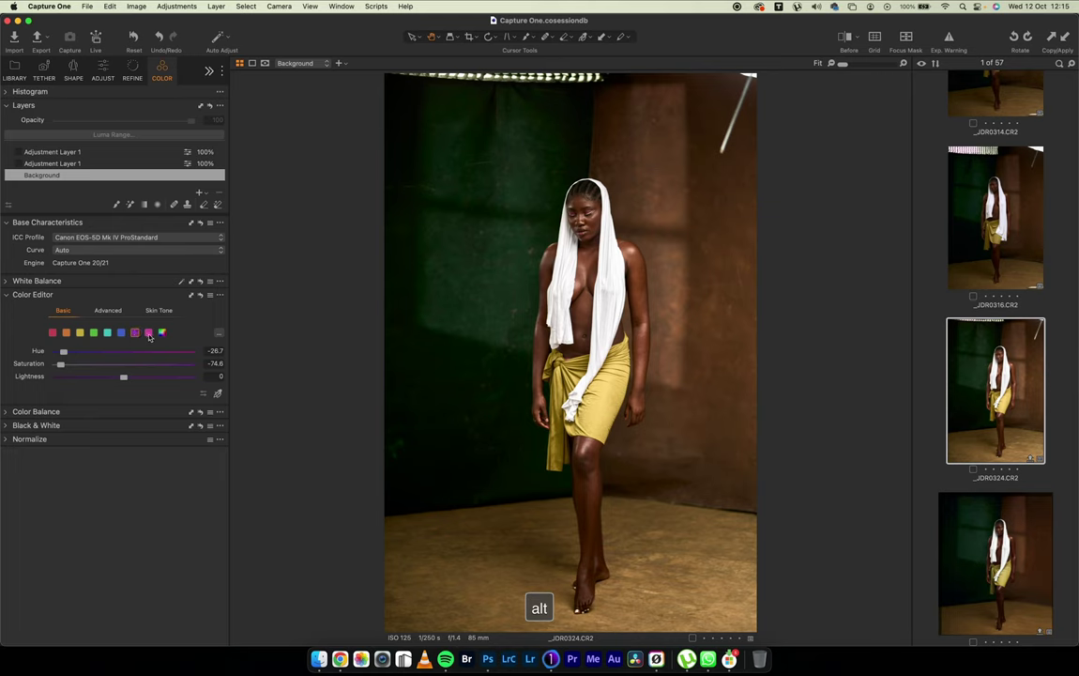
click(148, 333)
click(7, 294)
Review the 3-Way Color Balance wheels and repeatedly preview the photo with Color Balance temporarily reset
click(7, 309)
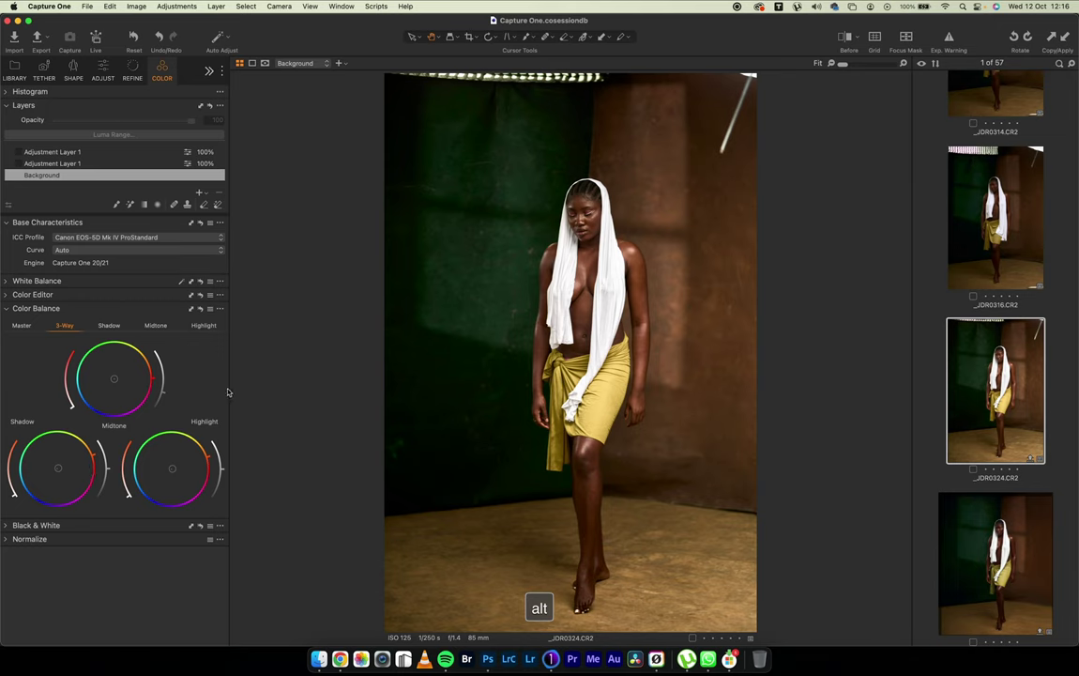
alt+click(201, 311)
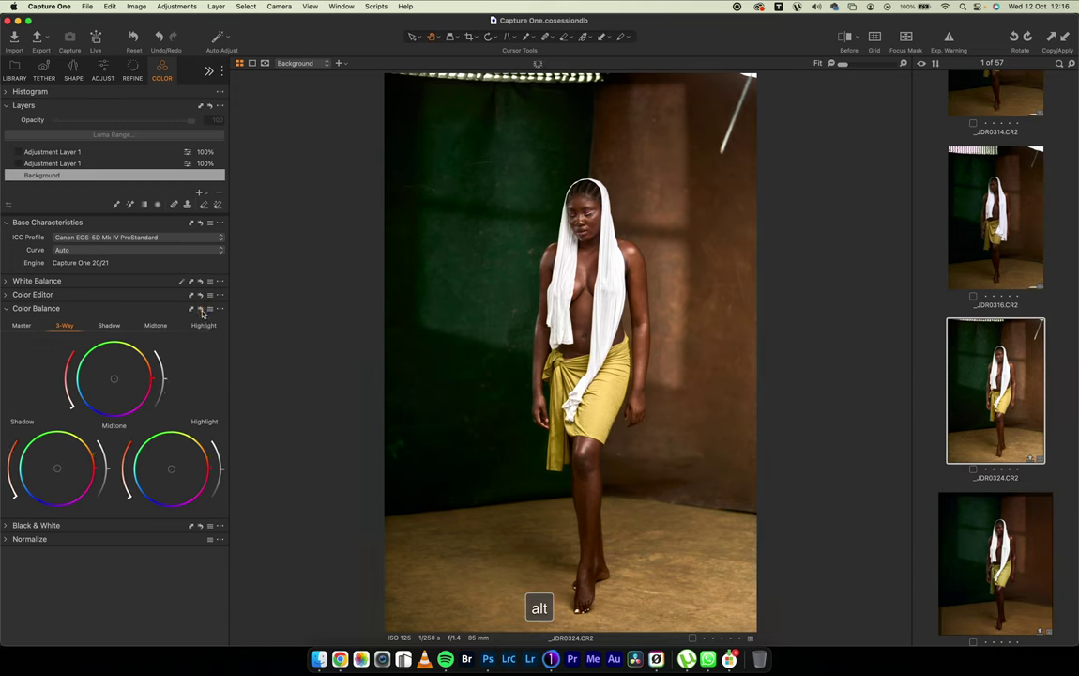
alt+click(201, 311)
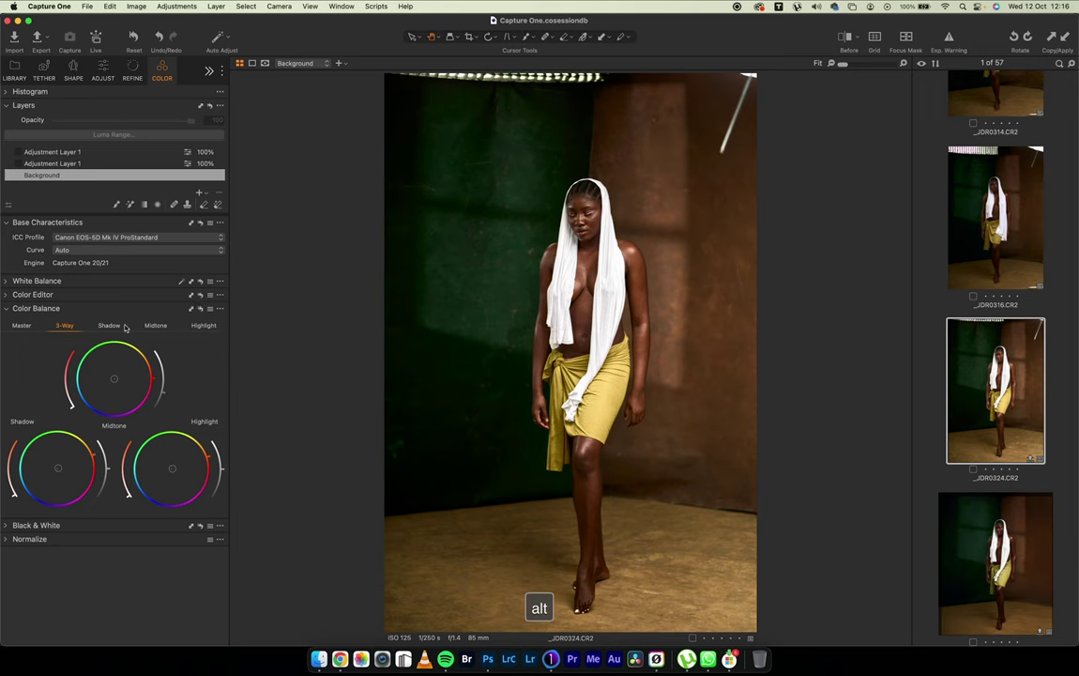
alt+click(201, 310)
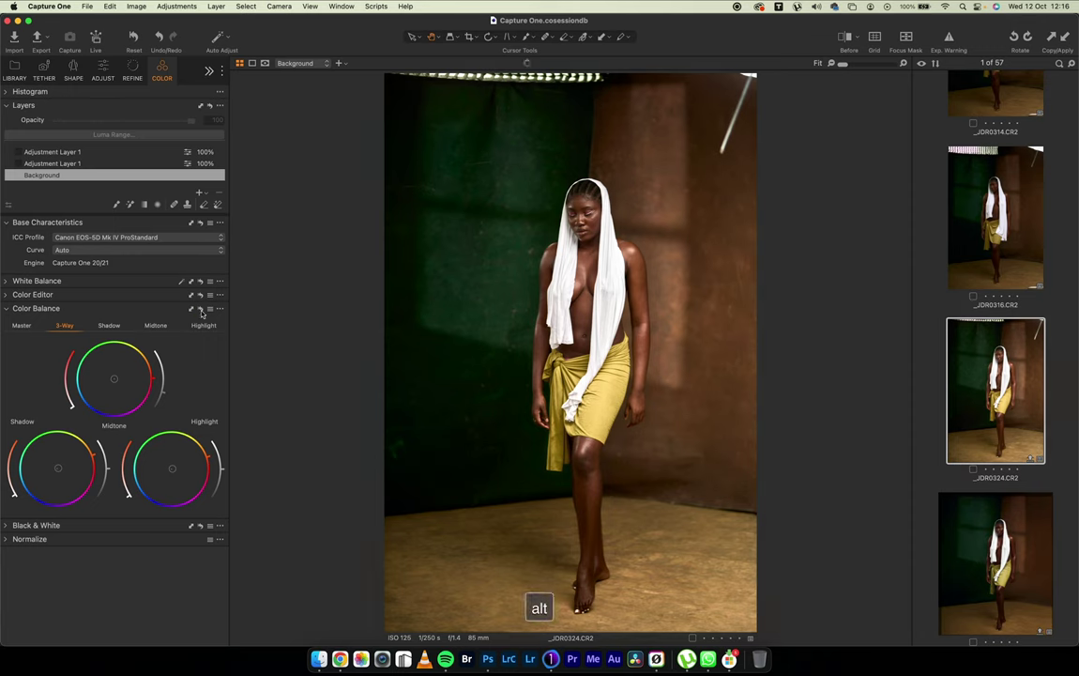
alt+click(201, 311)
alt+click(201, 311)
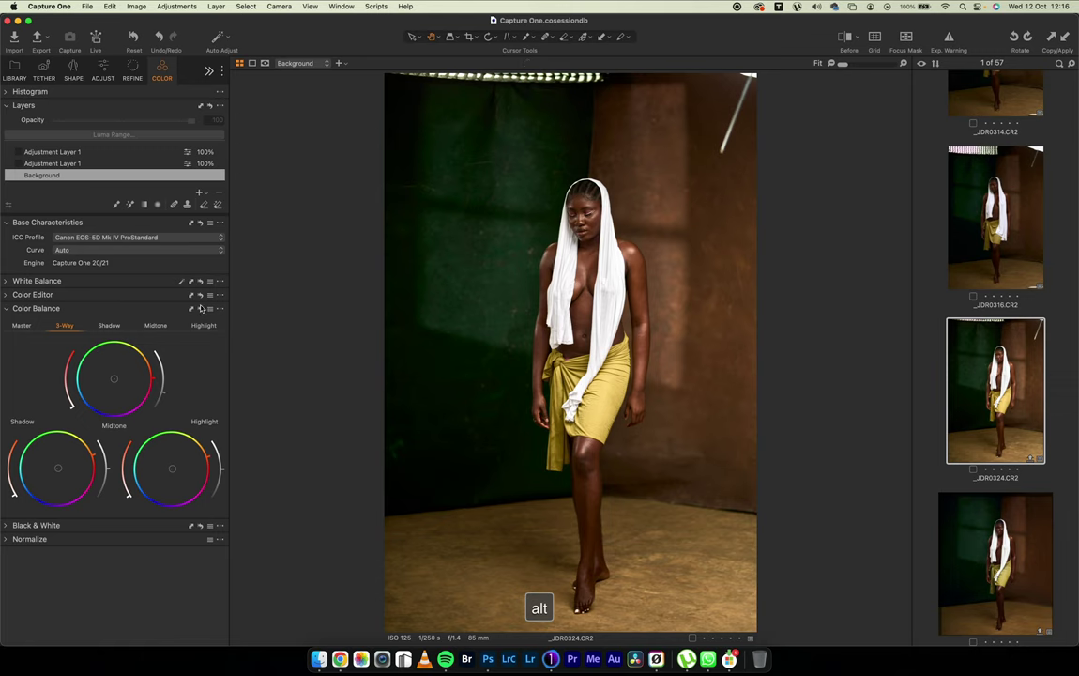
Enable both adjustment layers above the background, toggling each one to compare the photo with and without it
click(70, 164)
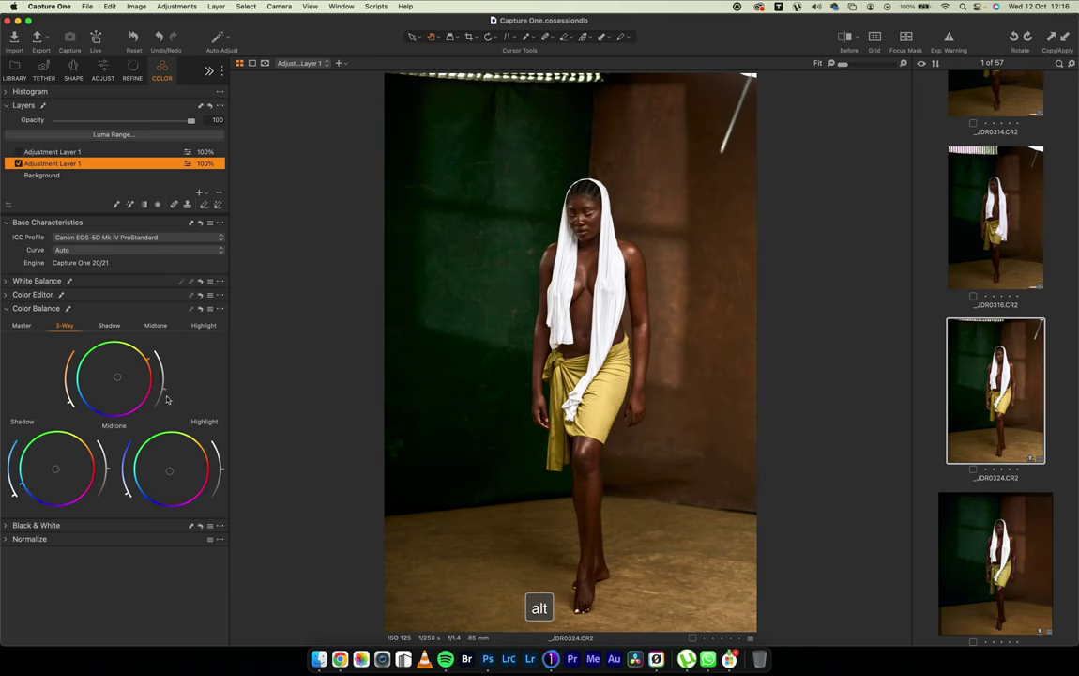
alt+click(18, 164)
alt+click(18, 164)
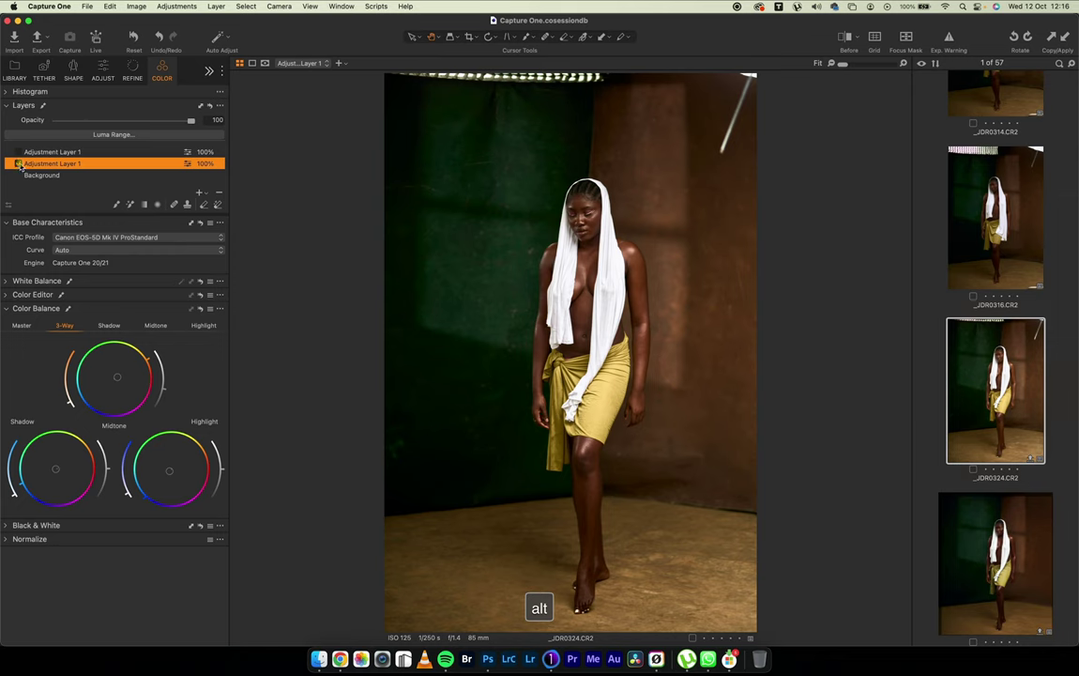
alt+click(18, 164)
alt+click(18, 164)
alt+click(17, 153)
alt+click(17, 153)
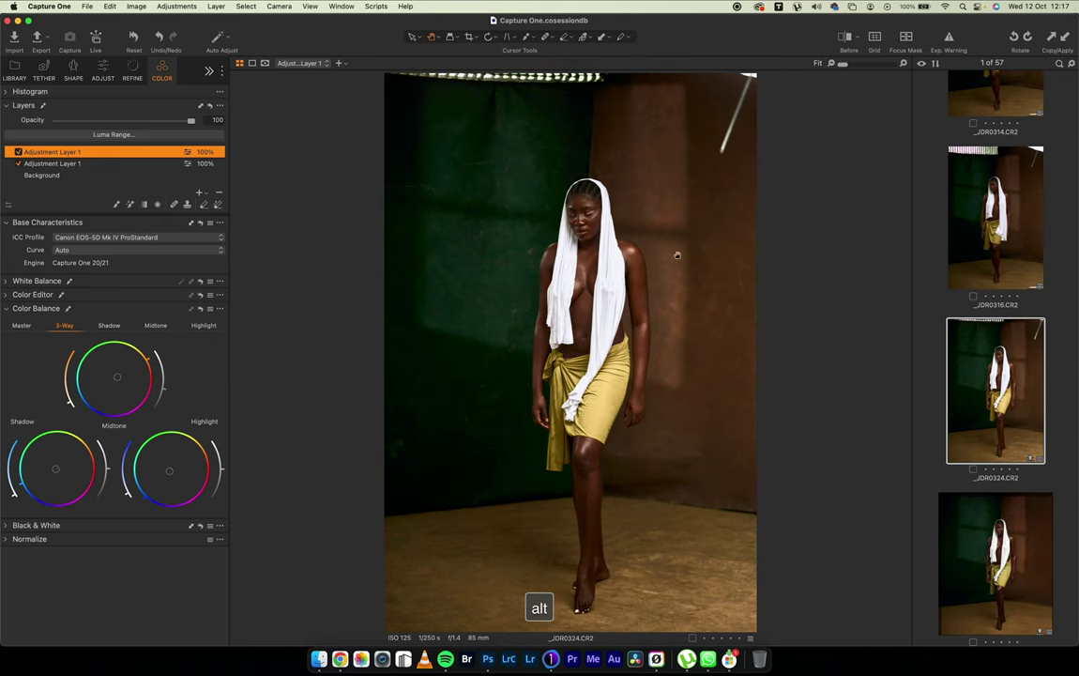
Compare the fully adjusted photo with its original using the full-image Before view
alt+click(846, 37)
alt+click(846, 39)
alt+click(845, 39)
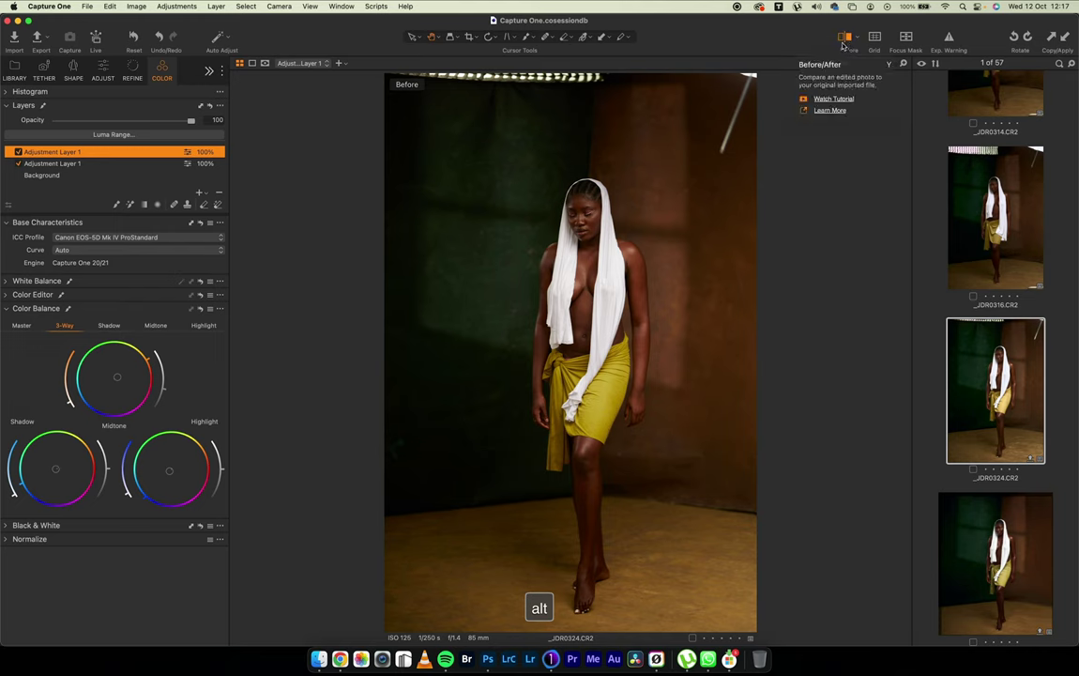
alt+click(845, 40)
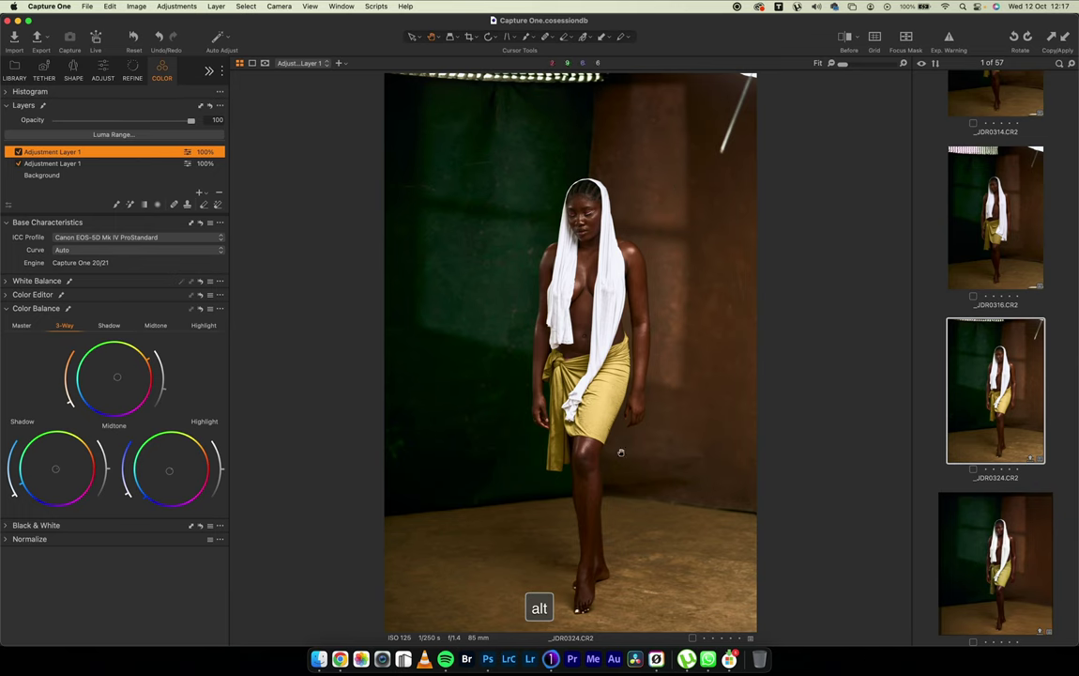
Switch to the _JDR0324.tif document in Photoshop and show only Layer 0
click(487, 659)
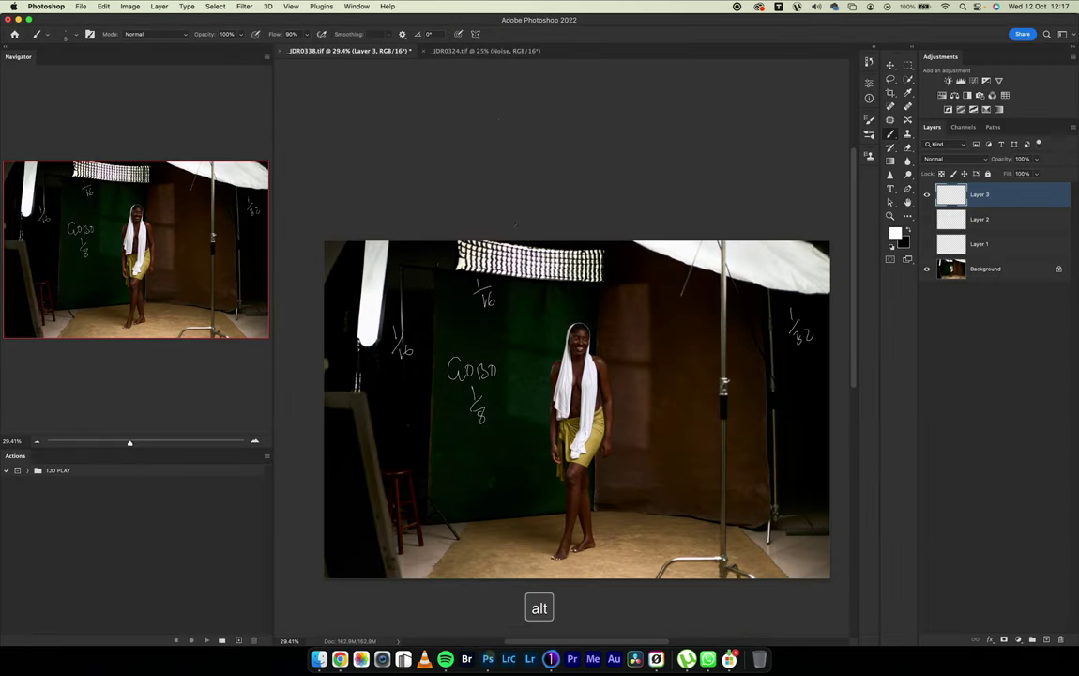
click(477, 52)
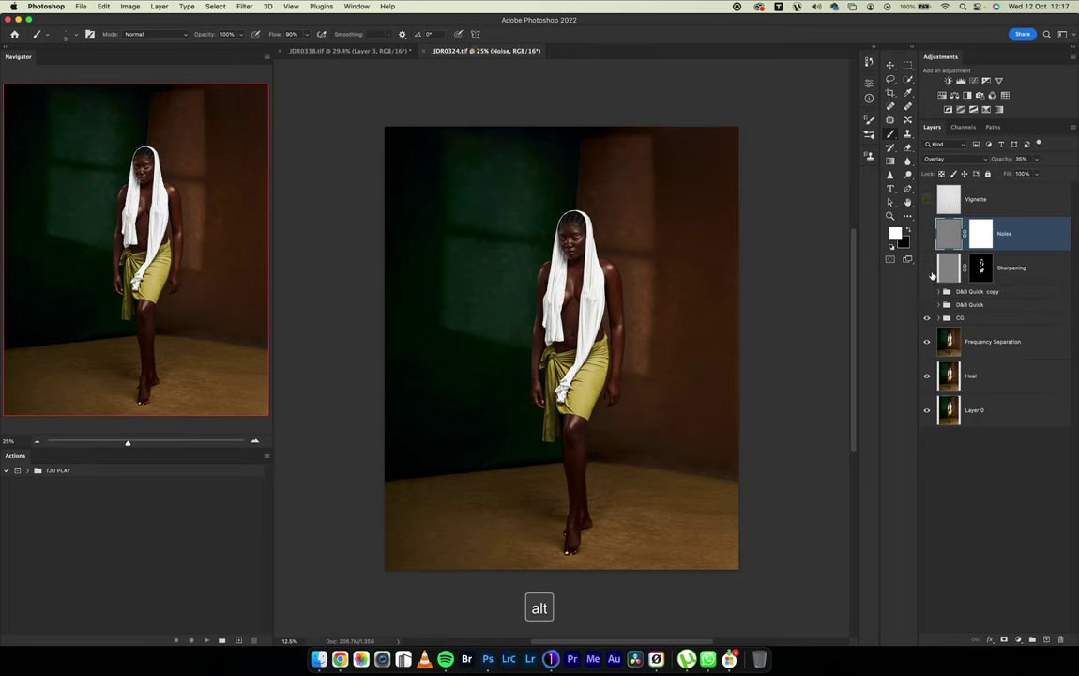
alt+click(928, 410)
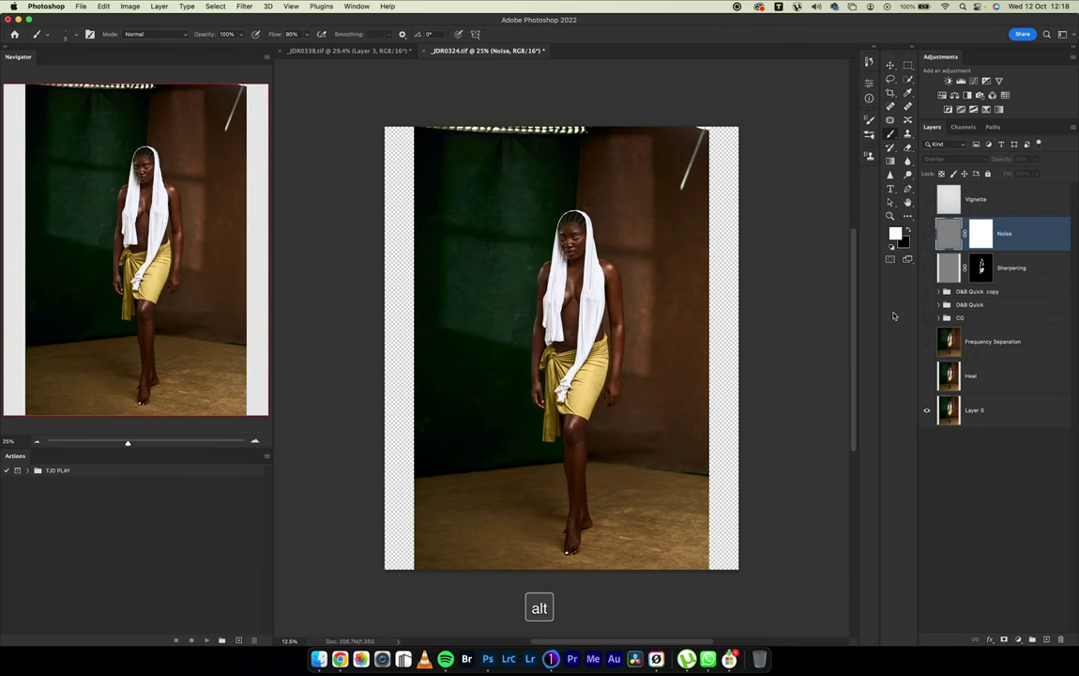
Turn on the Heal layer and inspect the retouched skin on the subject's face up close
click(927, 376)
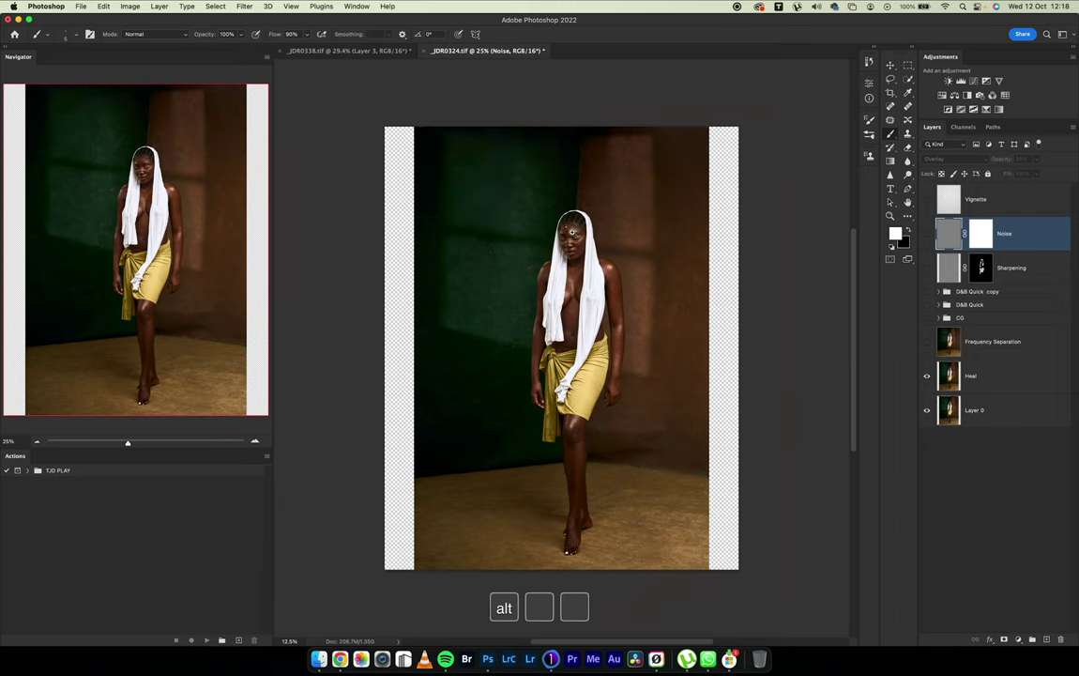
scroll(655, 244, up, 6)
scroll(667, 248, down, 4)
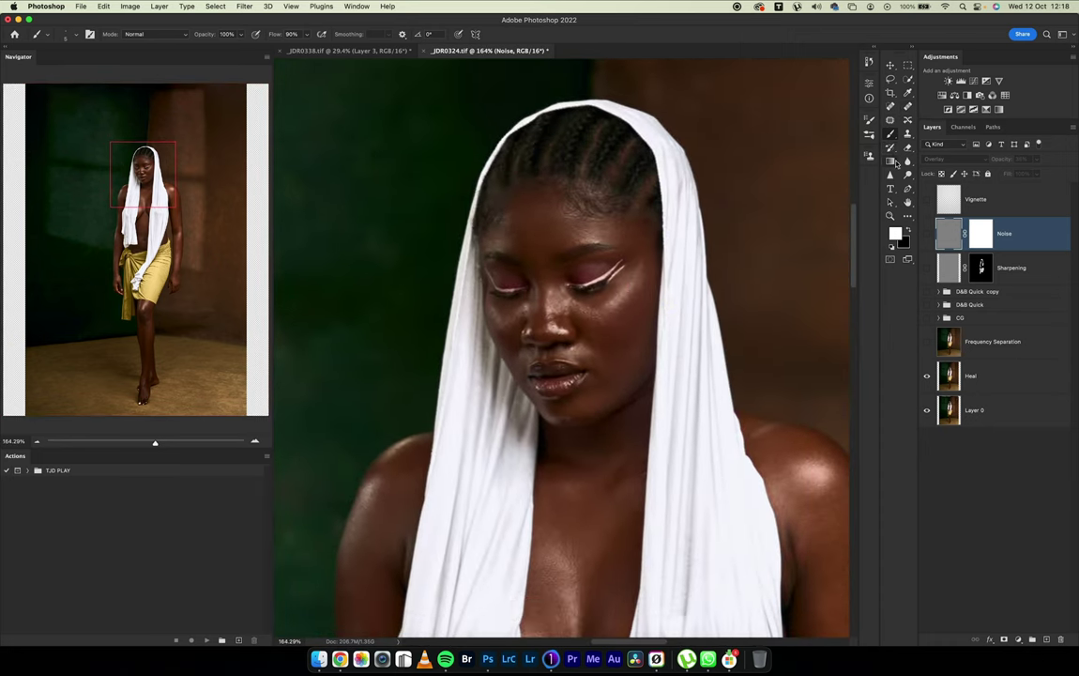
scroll(577, 300, down, 5)
scroll(572, 324, down, 2)
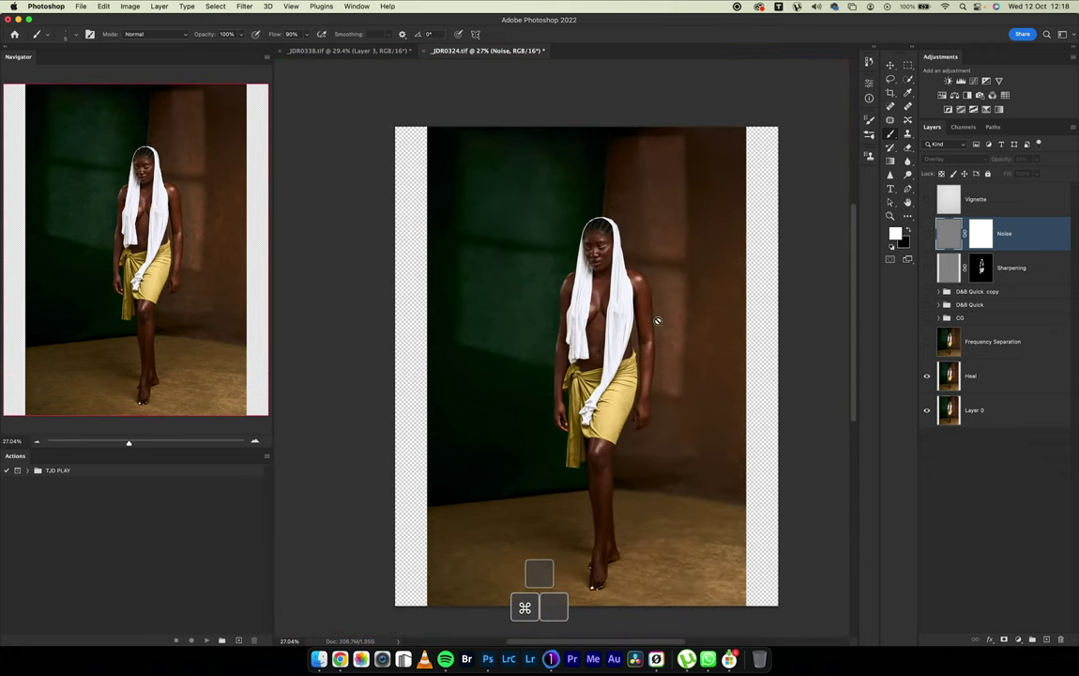
Check the 4:5 crop frame, turn on the Frequency Separation layer, and choose the Clone Stamp tool for the Heal layer
click(946, 352)
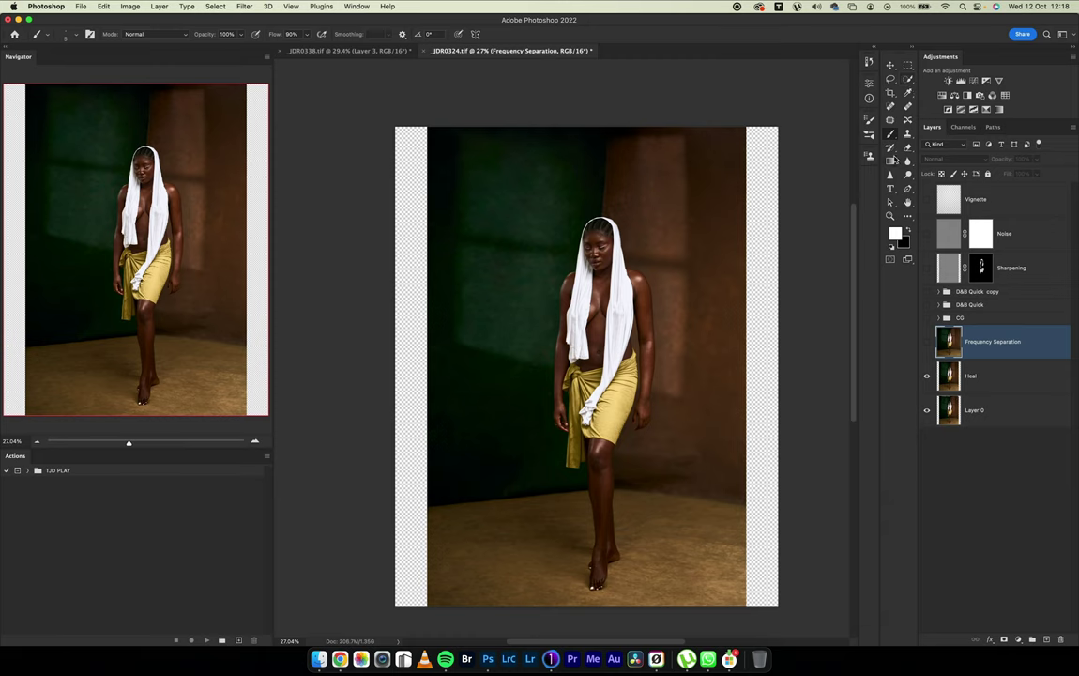
key(c)
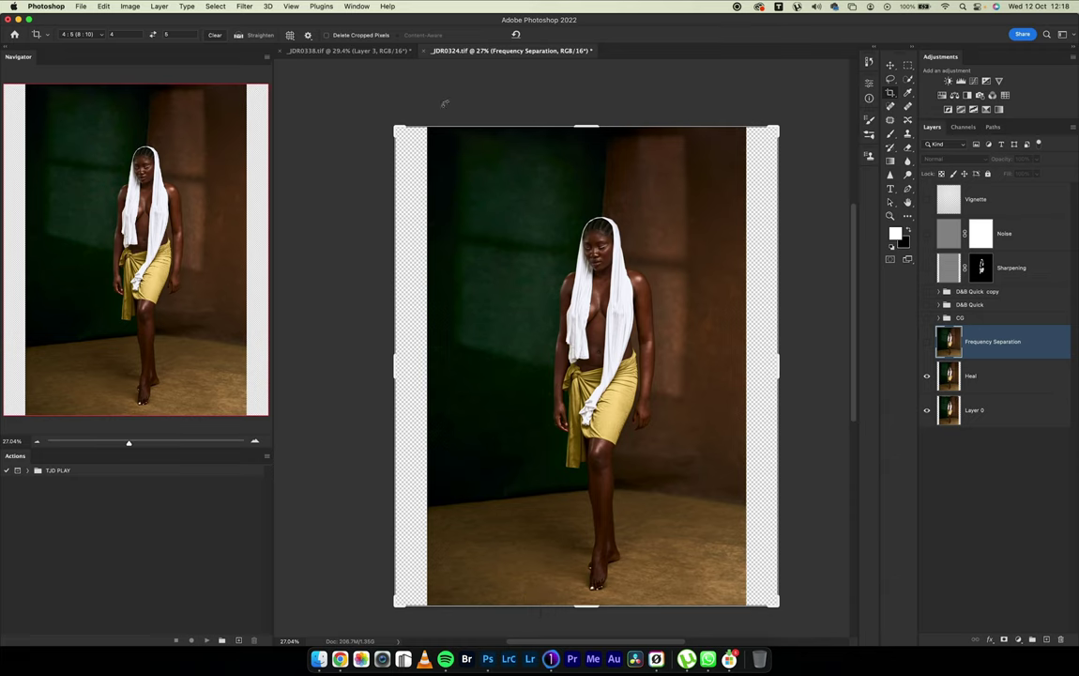
click(948, 378)
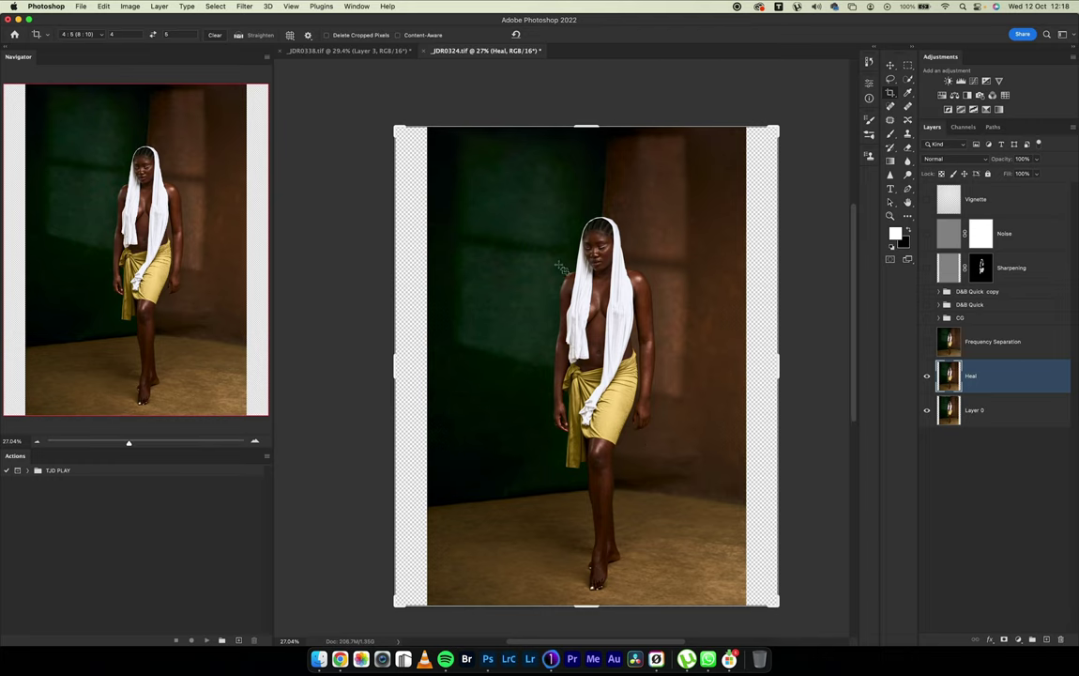
key(Return)
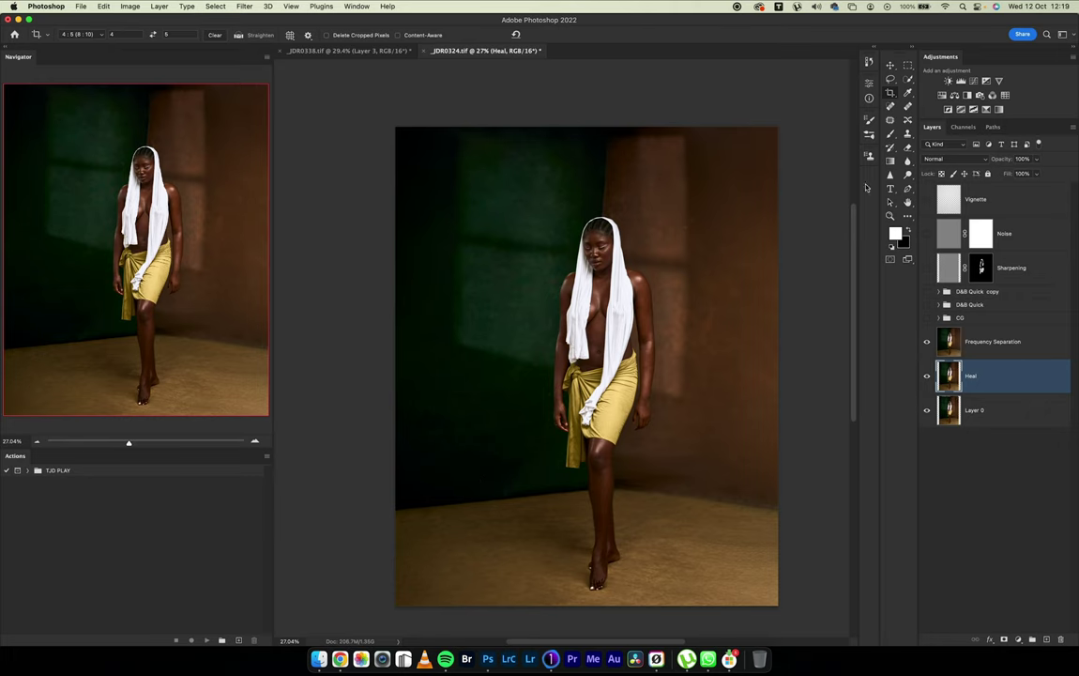
click(907, 134)
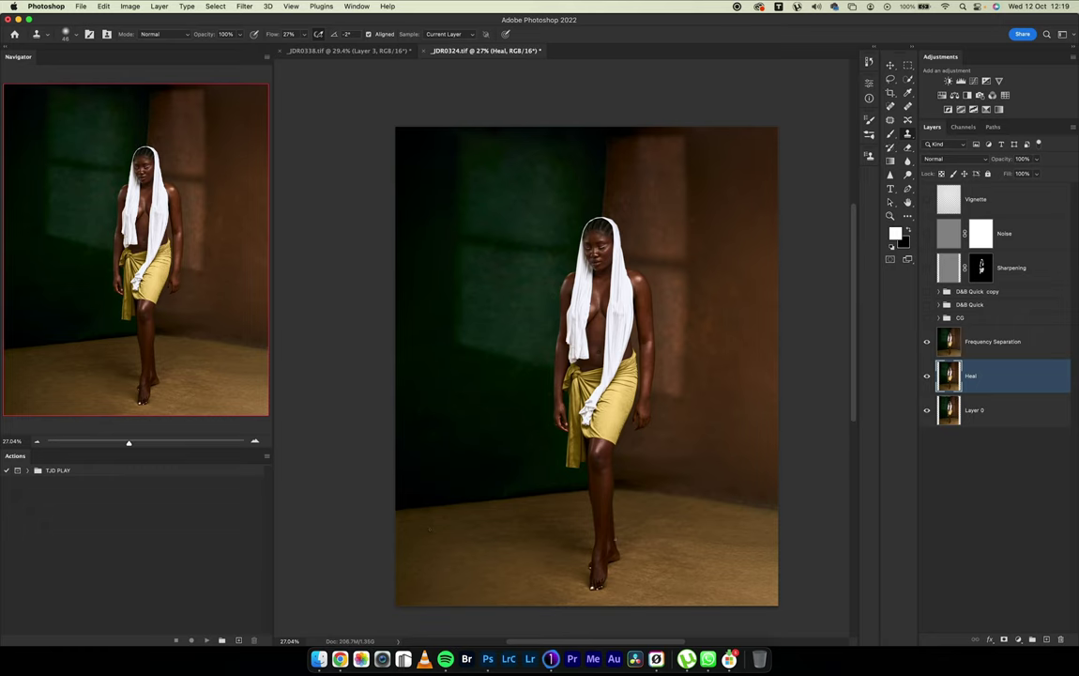
Compare the subject's face and upper body with and without the Frequency Separation layer
click(949, 345)
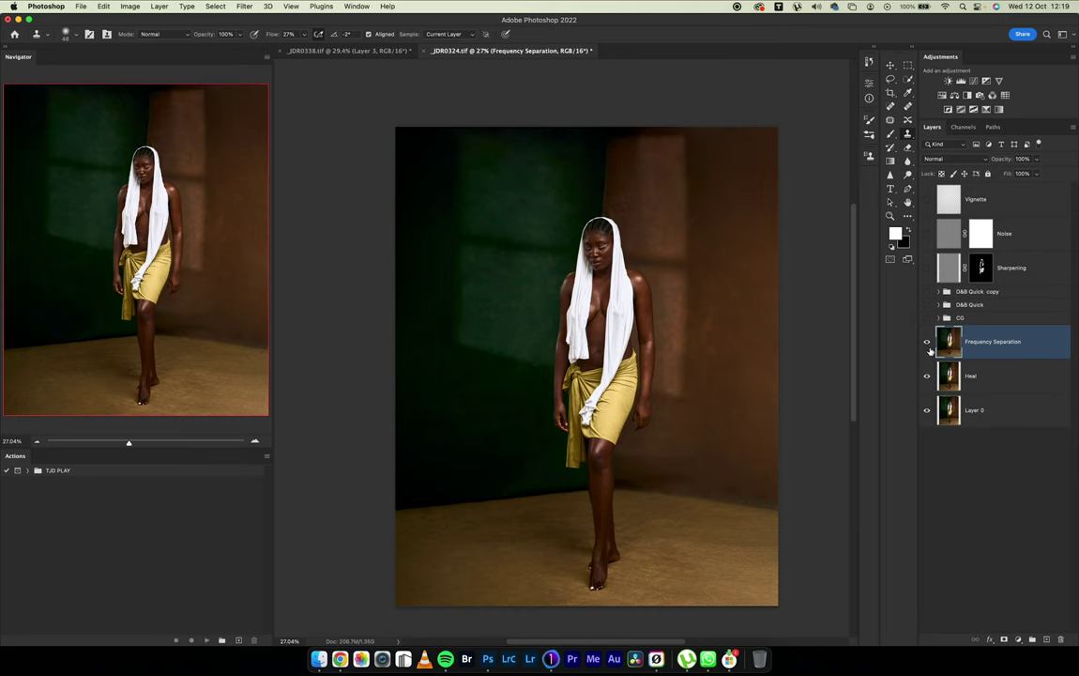
drag(581, 265, 656, 285)
click(927, 342)
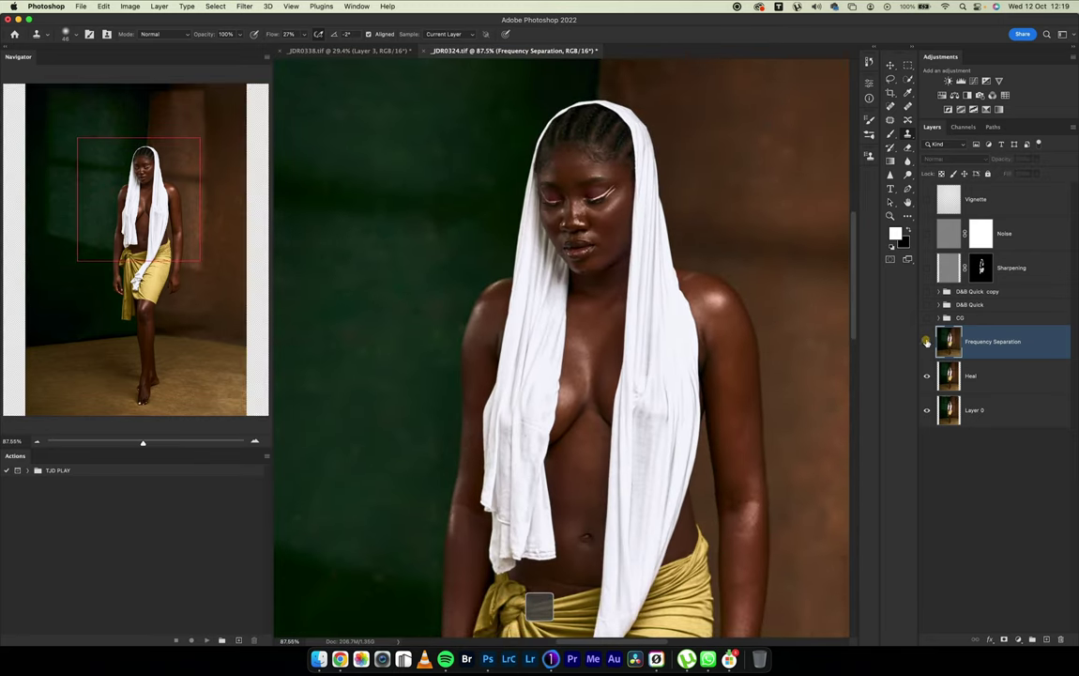
click(926, 343)
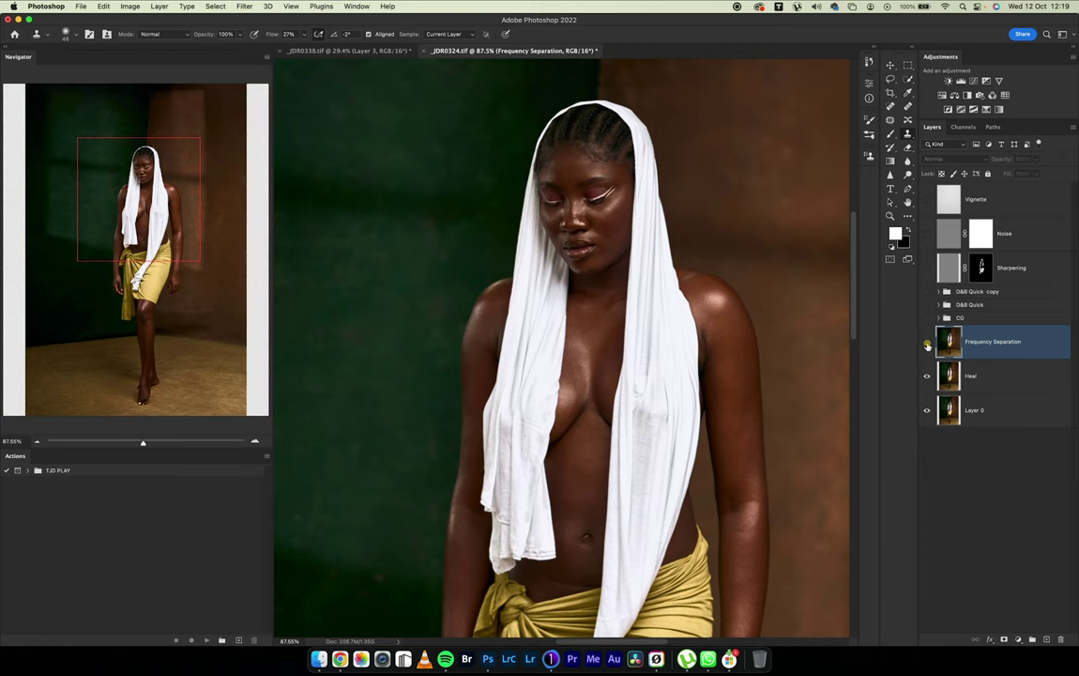
Compare the subject's legs with and without the Frequency Separation layer
scroll(711, 331, down, 10)
scroll(713, 342, down, 6)
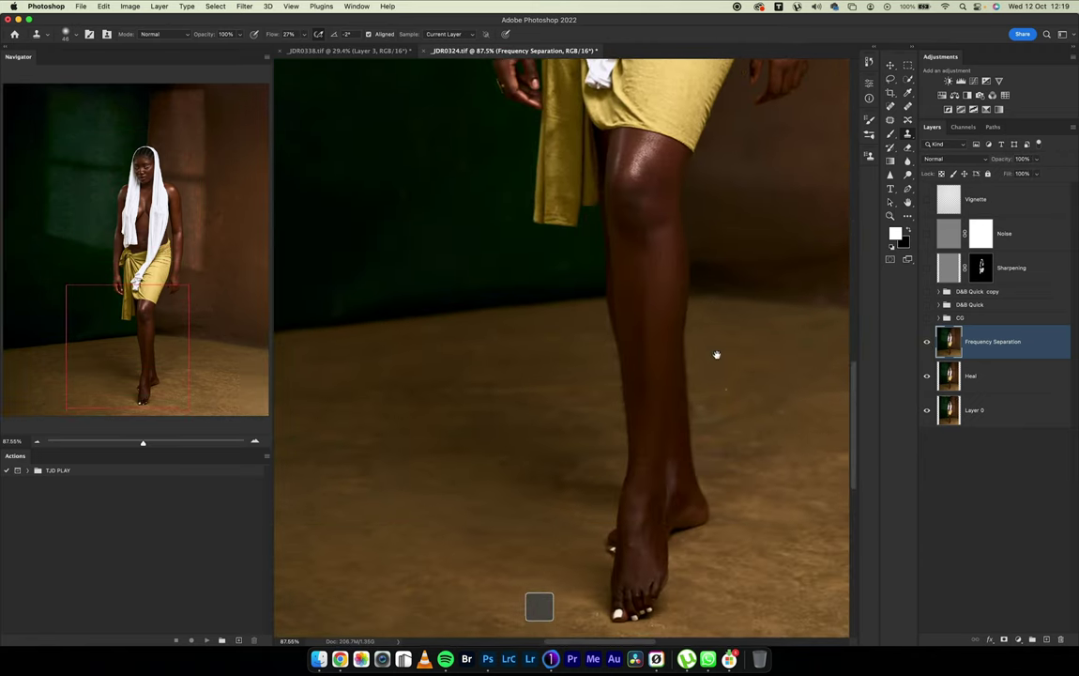
click(927, 344)
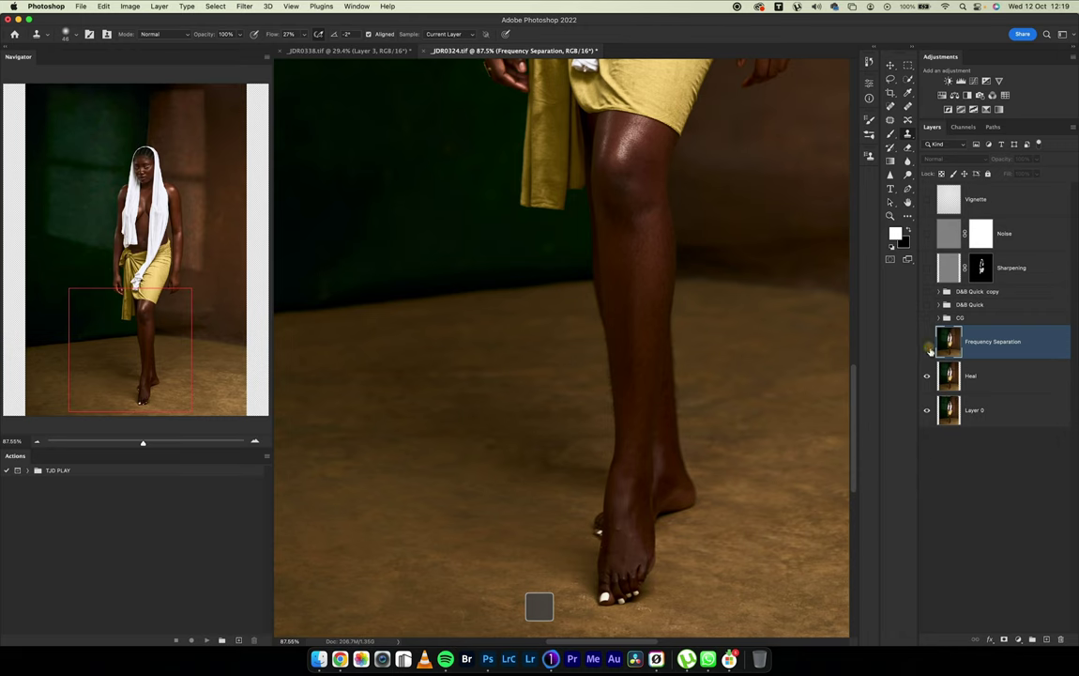
click(927, 343)
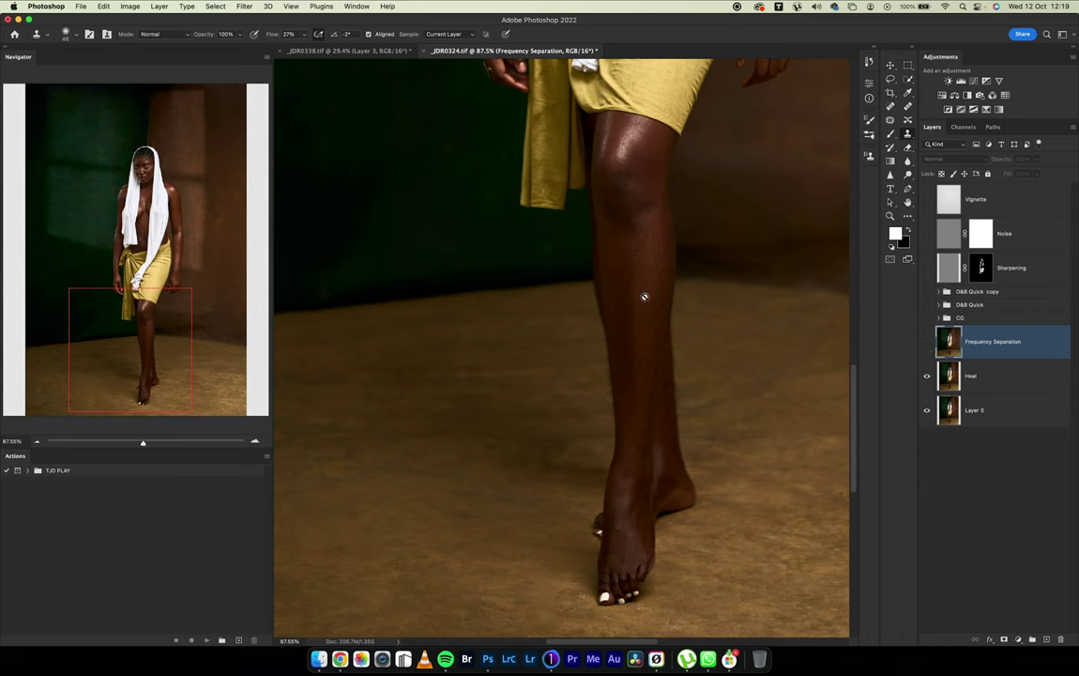
click(928, 342)
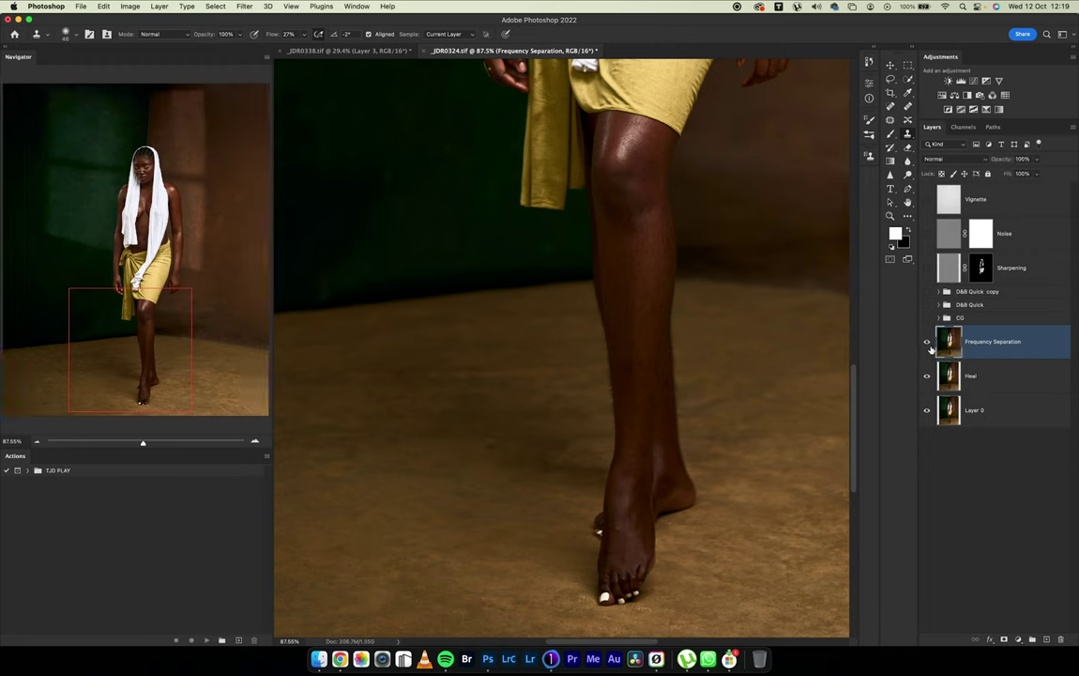
click(928, 344)
click(927, 343)
click(926, 343)
click(926, 343)
click(927, 343)
Compare the floor and the right edge of the backdrop with and without the Frequency Separation layer, leaving it visible
scroll(713, 465, down, 5)
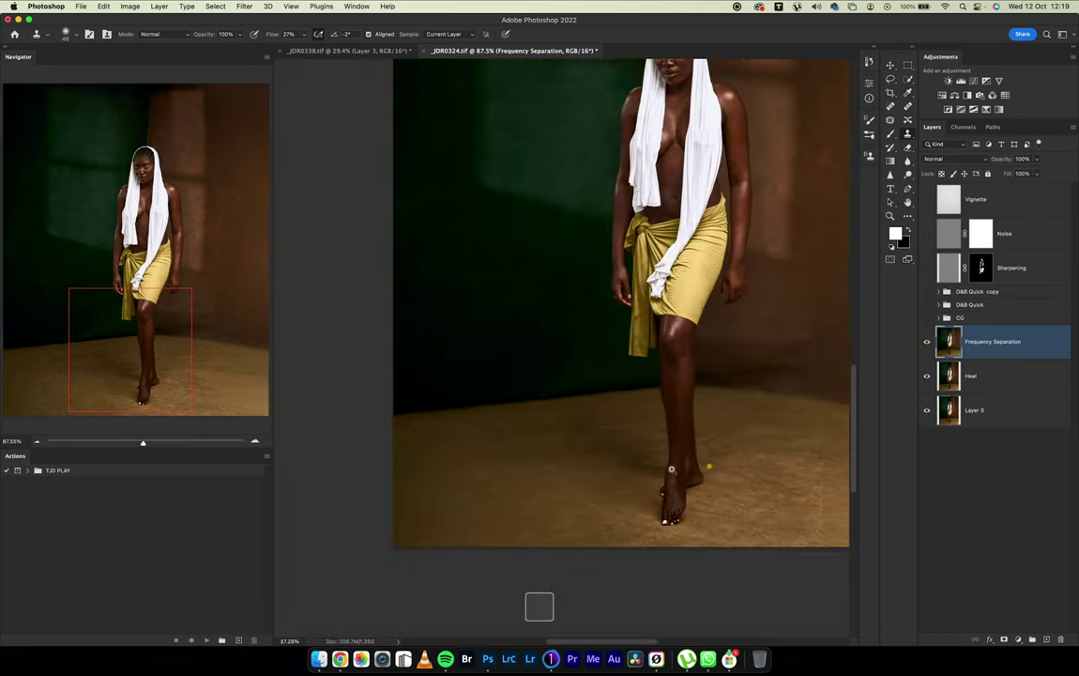
scroll(671, 470, up, 5)
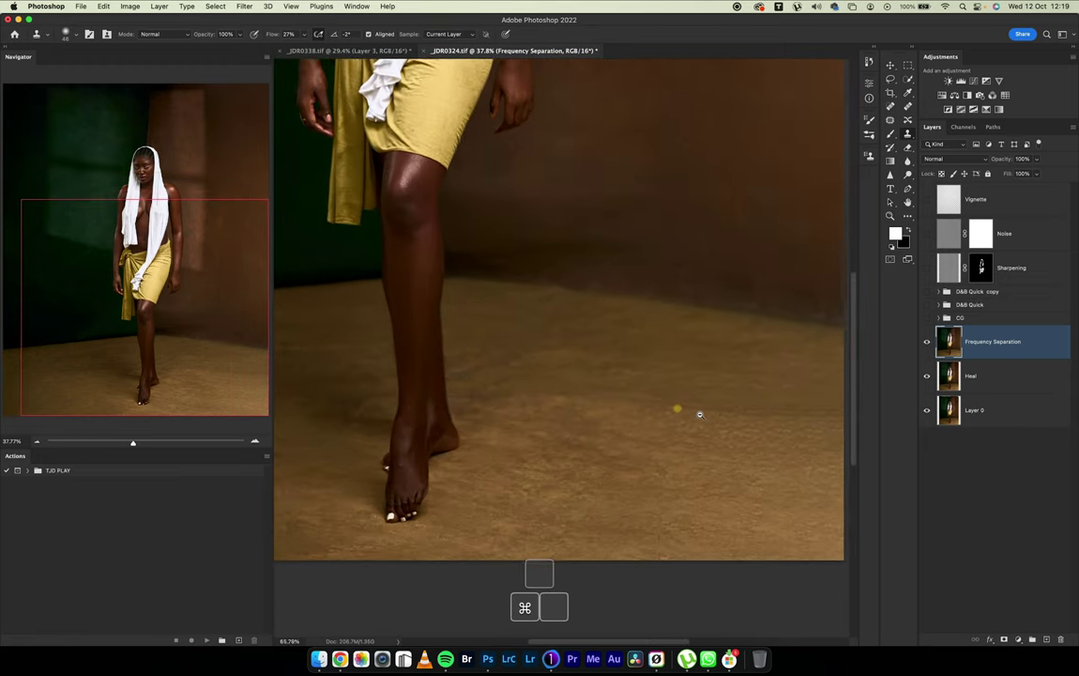
scroll(699, 414, up, 1)
click(926, 344)
click(926, 343)
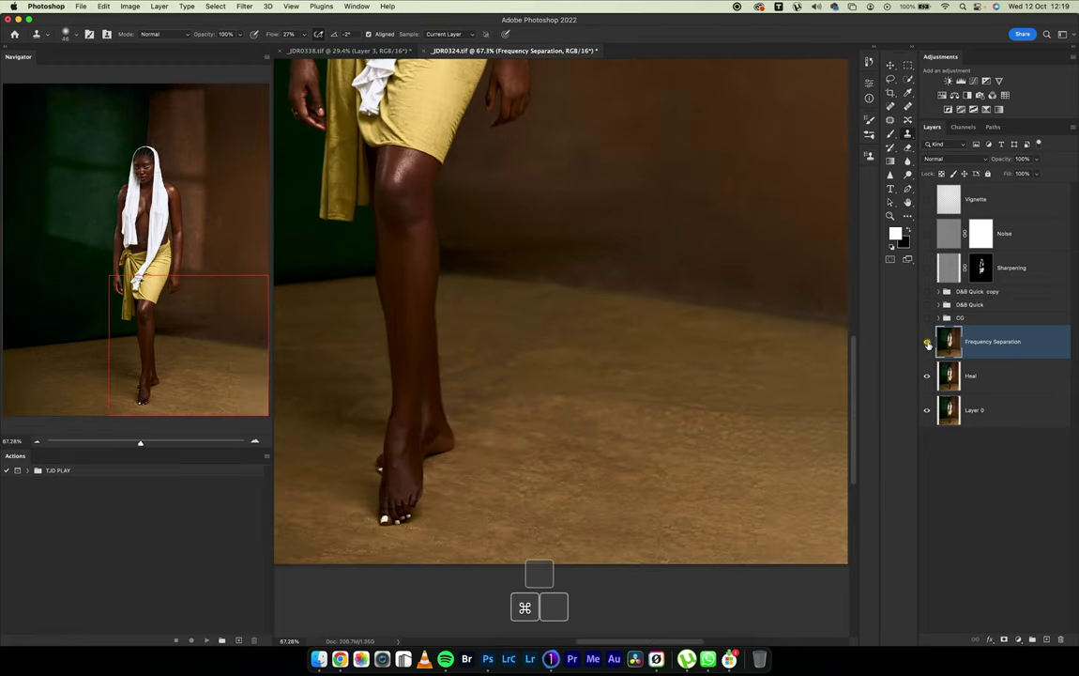
click(927, 345)
click(927, 344)
click(927, 343)
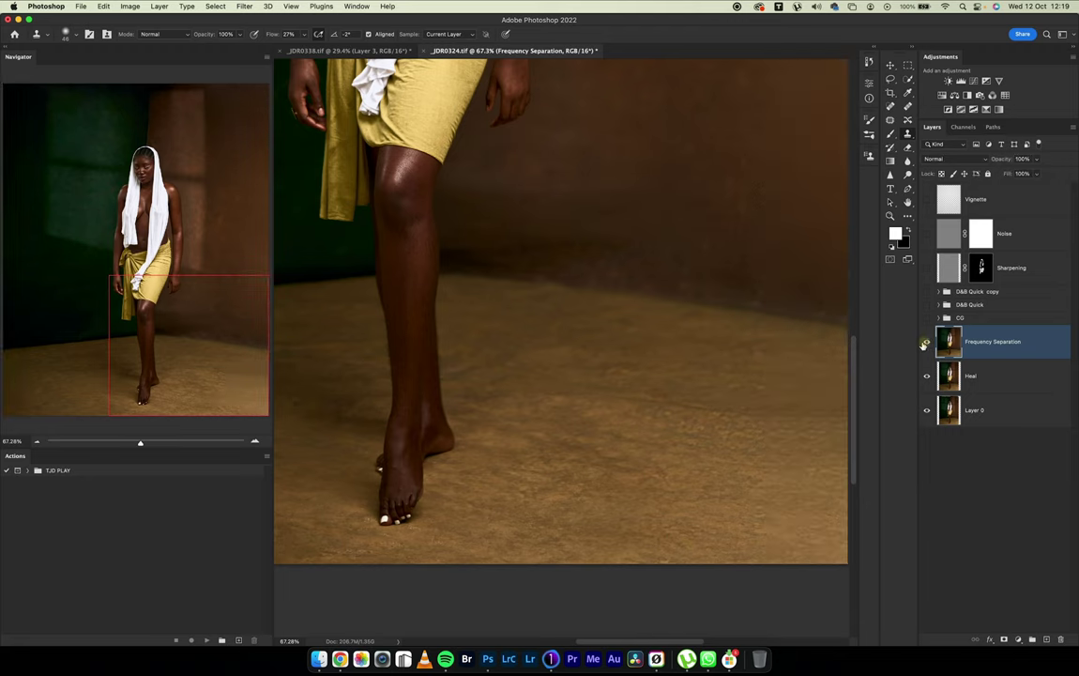
click(925, 345)
click(926, 344)
click(926, 344)
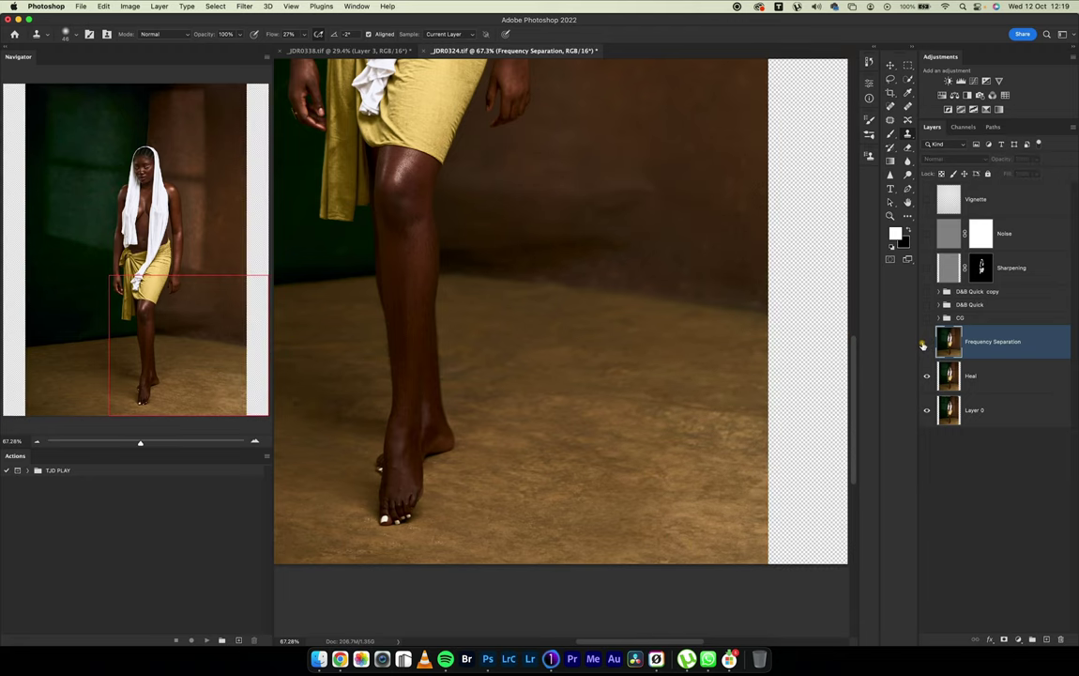
click(926, 344)
drag(740, 387, 711, 286)
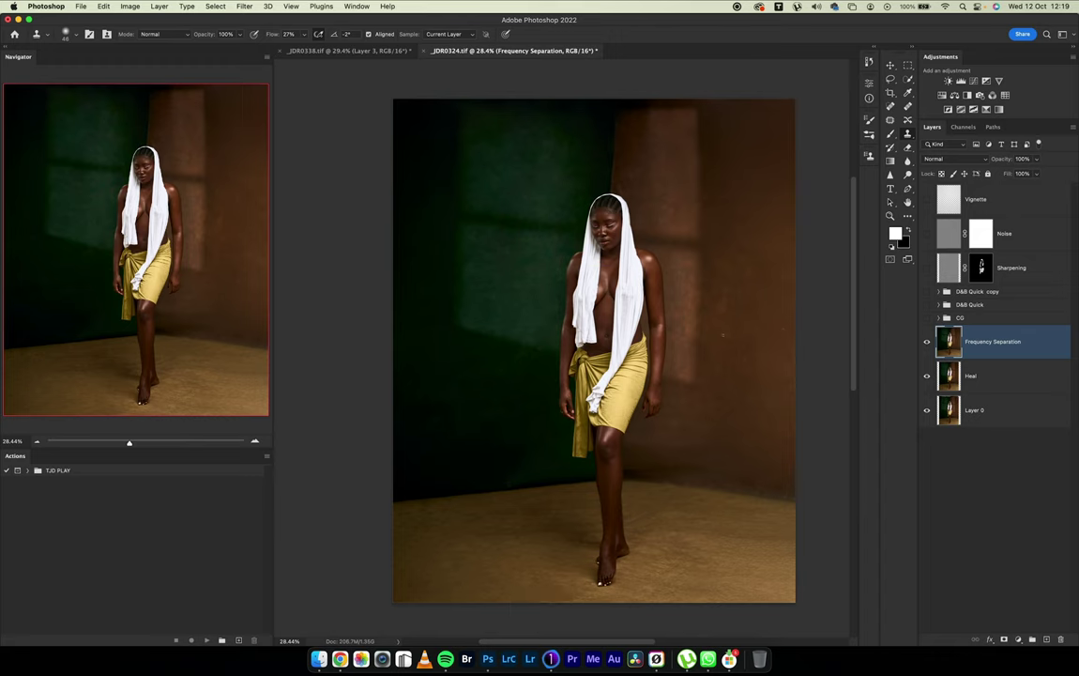
Expand and show the CG group, and hide all its adjustment layers from Selective Coloring down to eye lining
click(939, 319)
scroll(995, 375, down, 1)
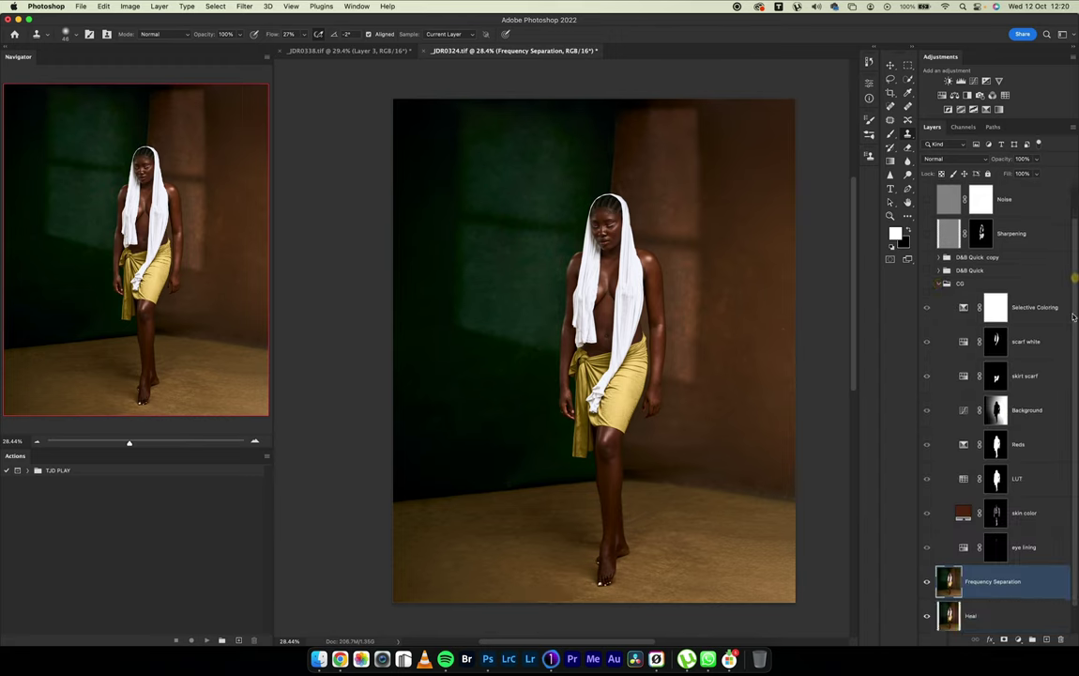
drag(927, 307, 929, 518)
click(926, 547)
Compare the subject's face up close with and without the Heal and Frequency Separation retouching
scroll(610, 225, up, 5)
scroll(693, 235, right, 2)
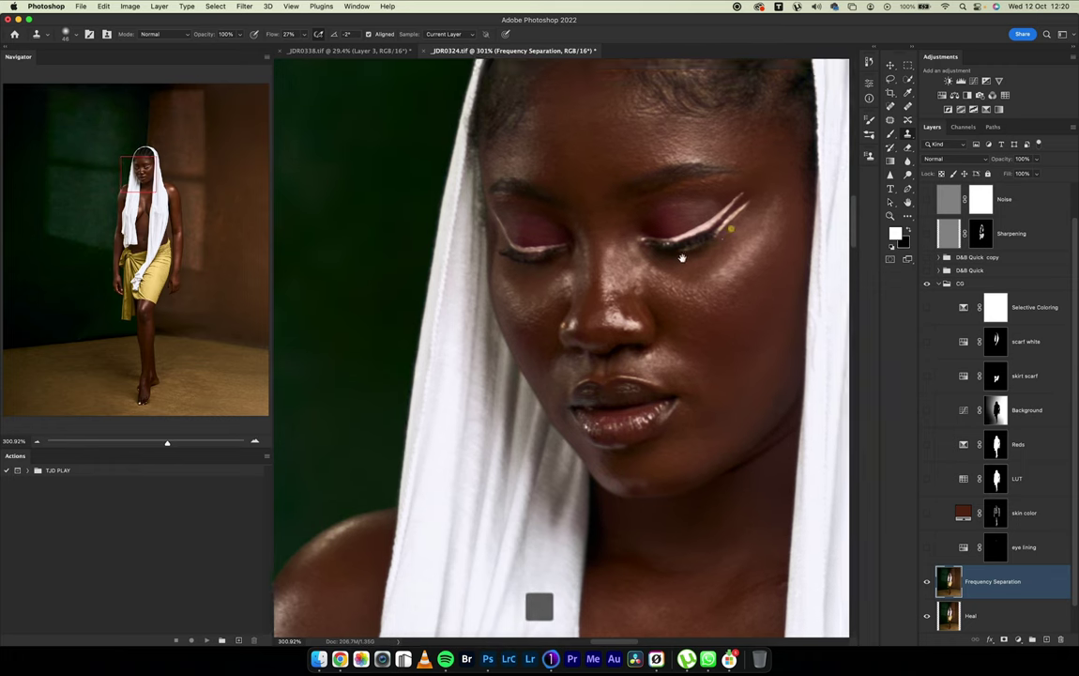
alt+click(928, 617)
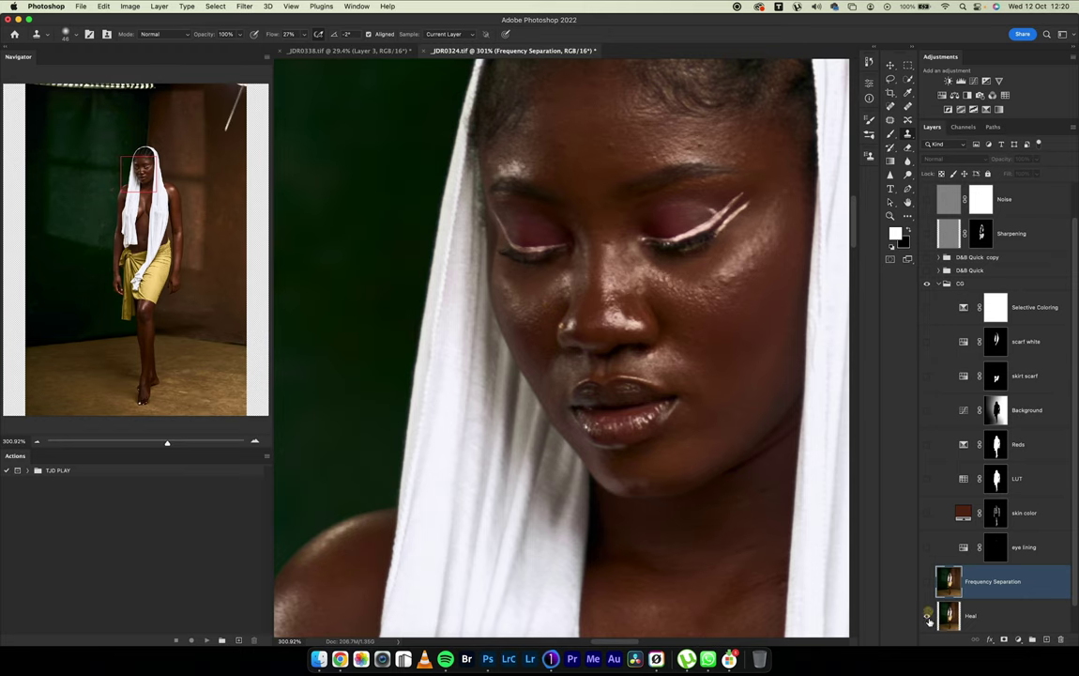
scroll(768, 494, down, 5)
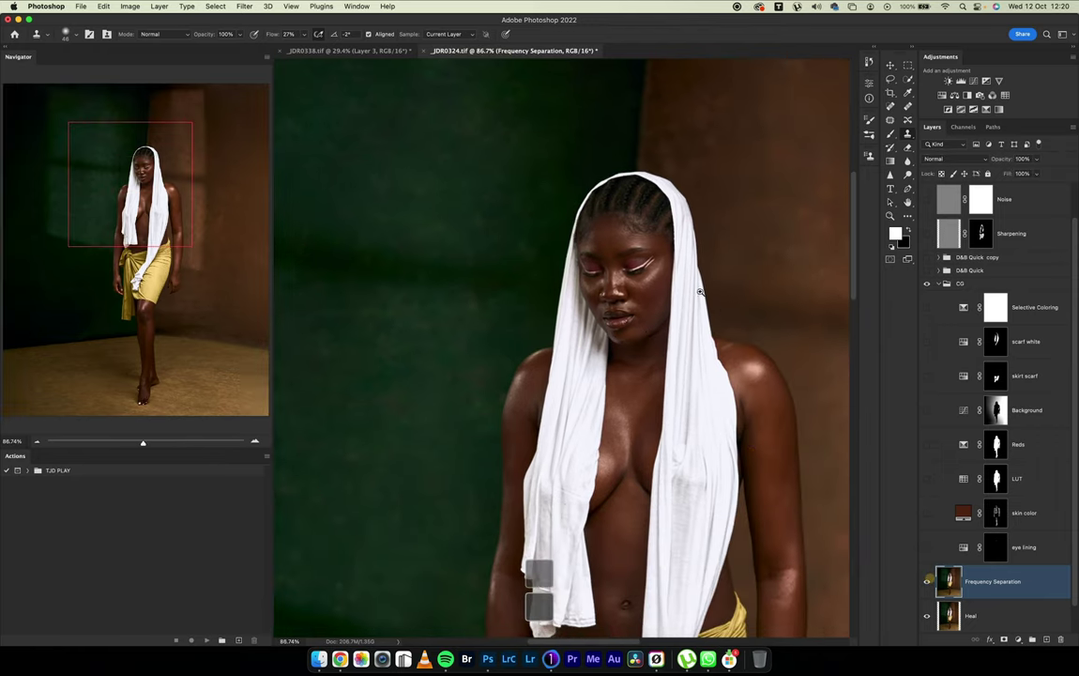
Turn on the eye lining layer, show the Reds range of its Hue/Saturation adjustment, and choose the Brush tool
scroll(648, 263, up, 10)
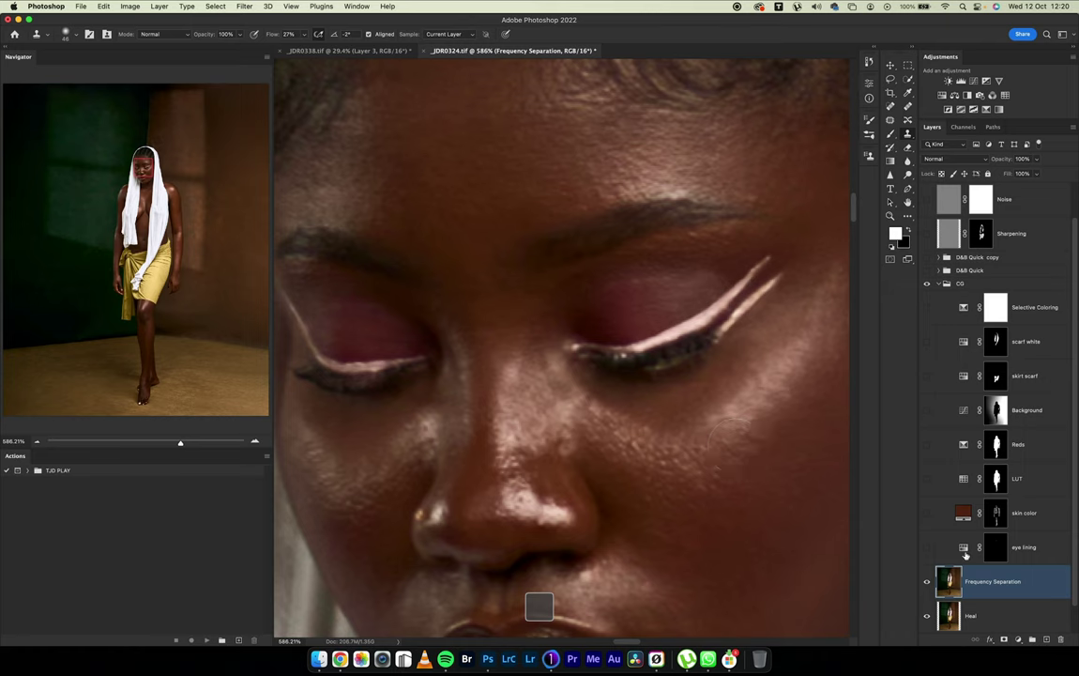
click(965, 550)
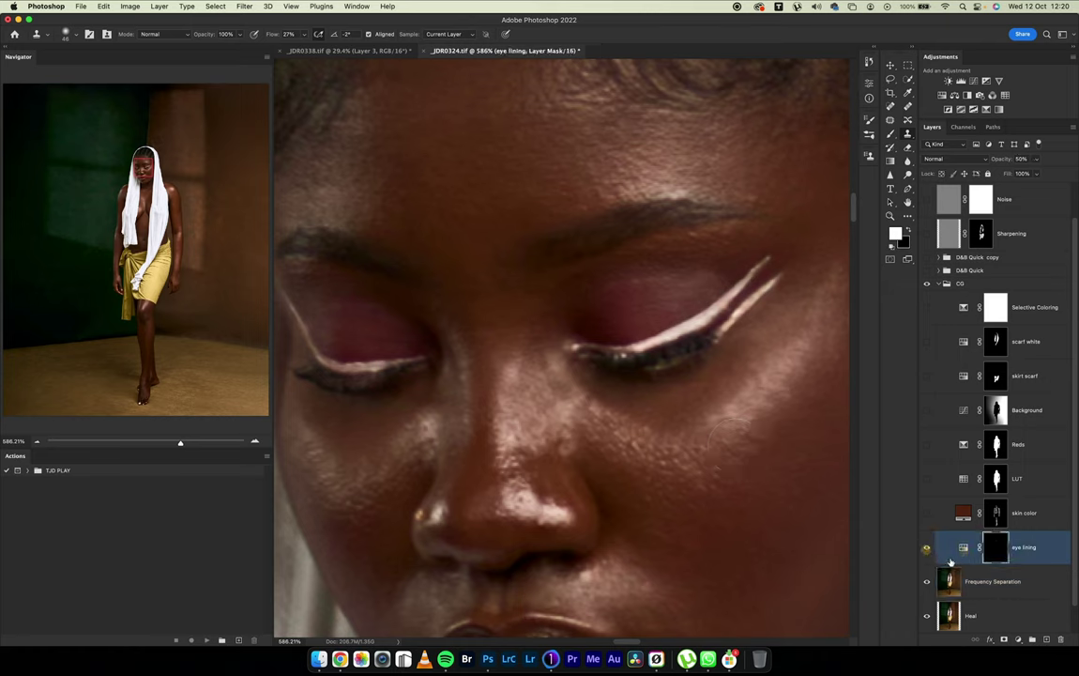
click(963, 547)
click(789, 128)
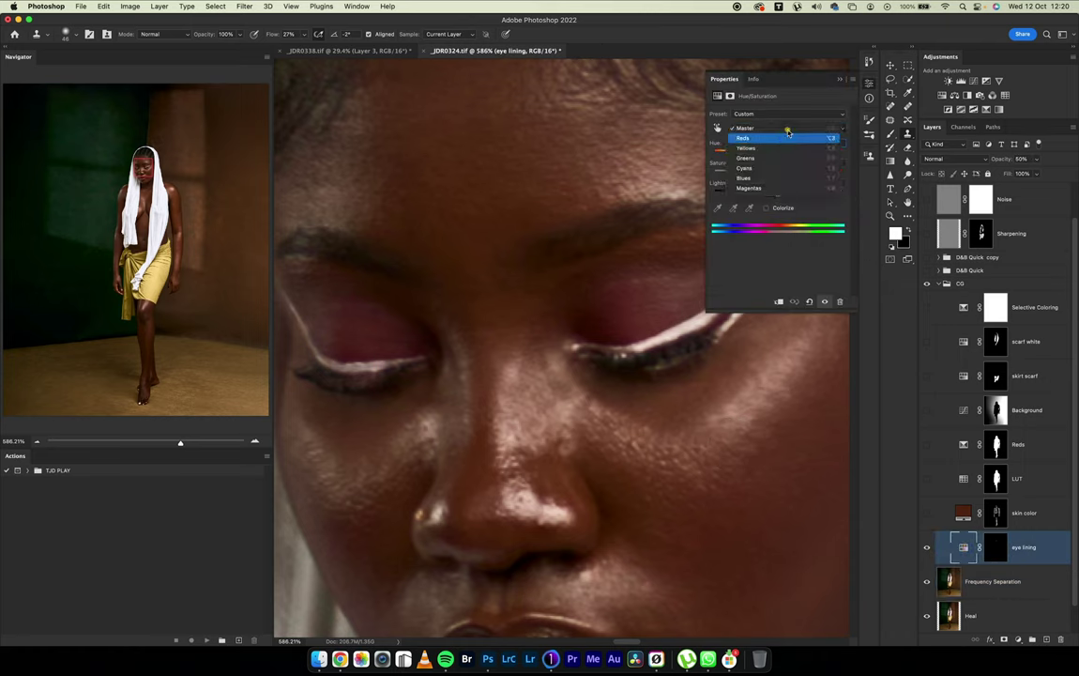
click(751, 141)
drag(775, 174, 721, 174)
scroll(722, 376, down, 5)
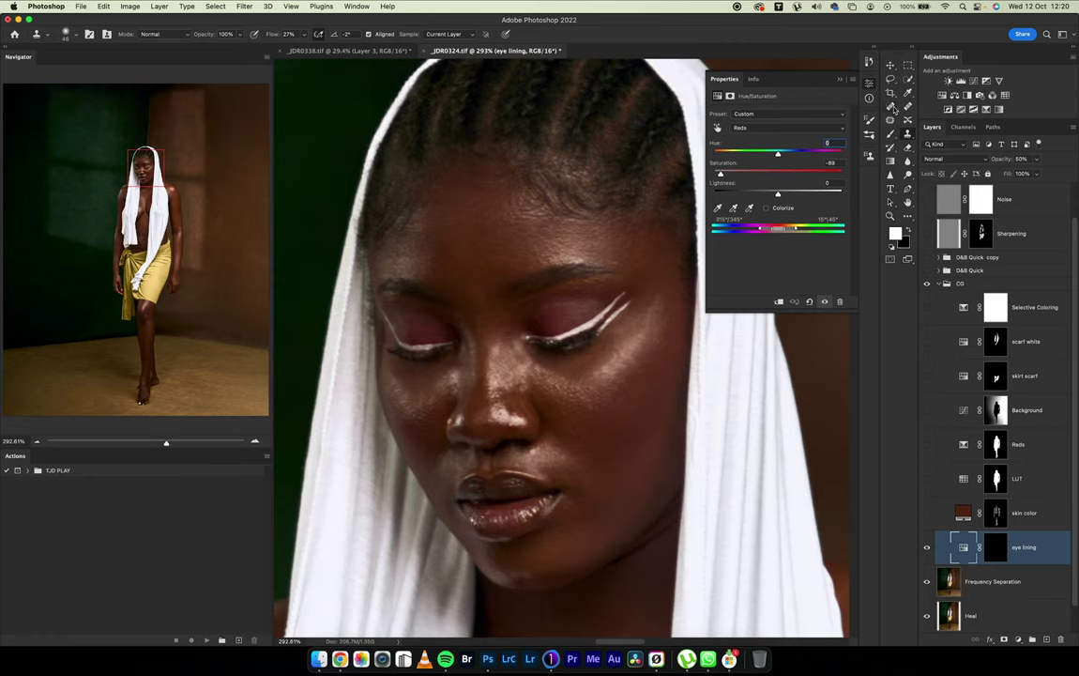
click(891, 134)
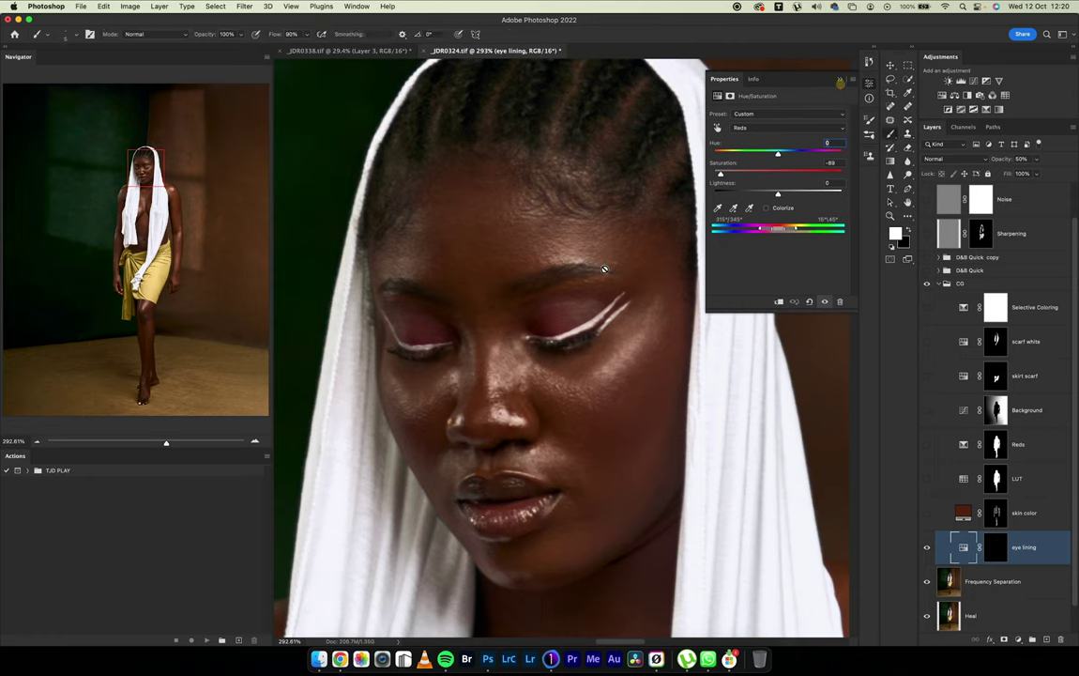
Select the skin color fill layer, look through the available fill and adjustment layer types, and inspect the subject's upper body
click(962, 516)
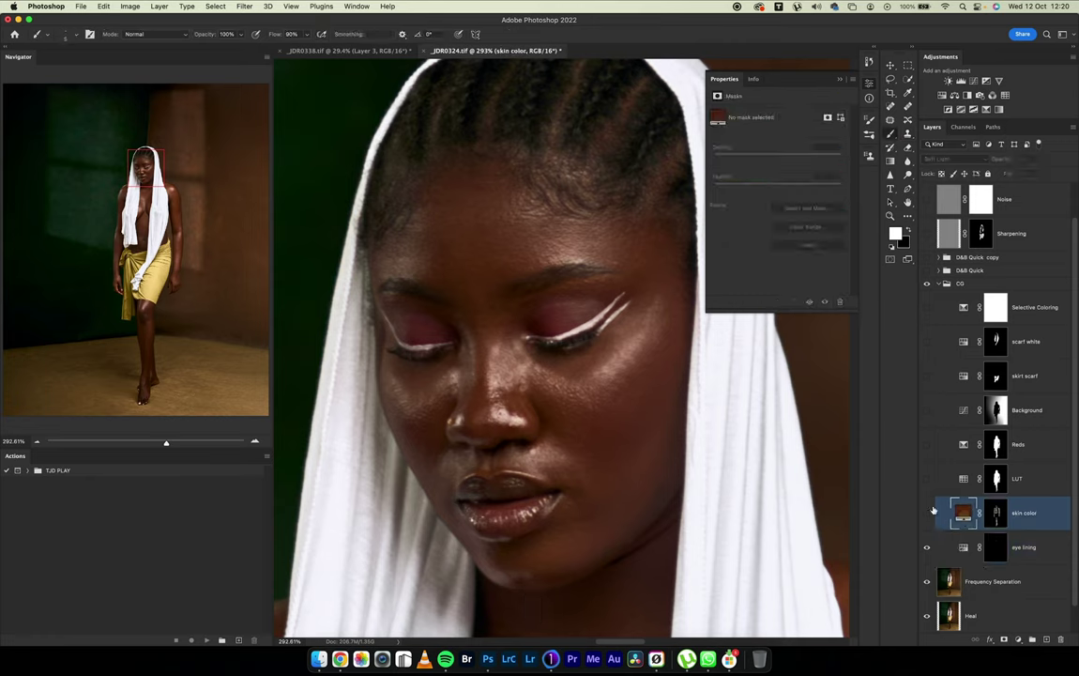
click(840, 79)
drag(705, 393, 699, 348)
click(1021, 639)
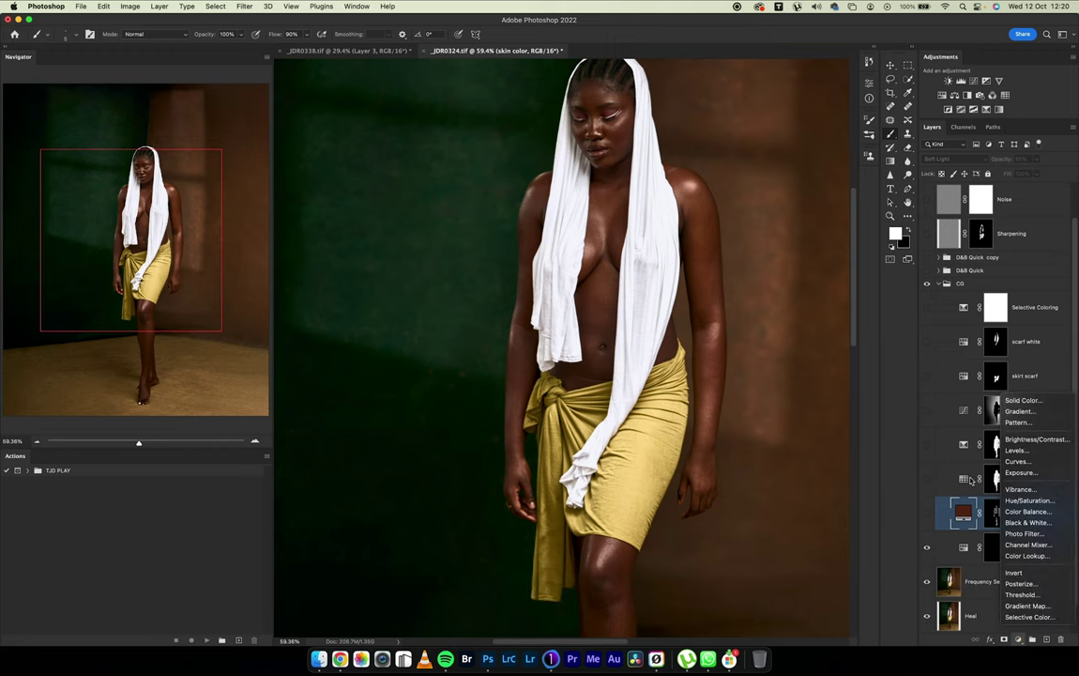
click(869, 455)
drag(609, 282, 675, 310)
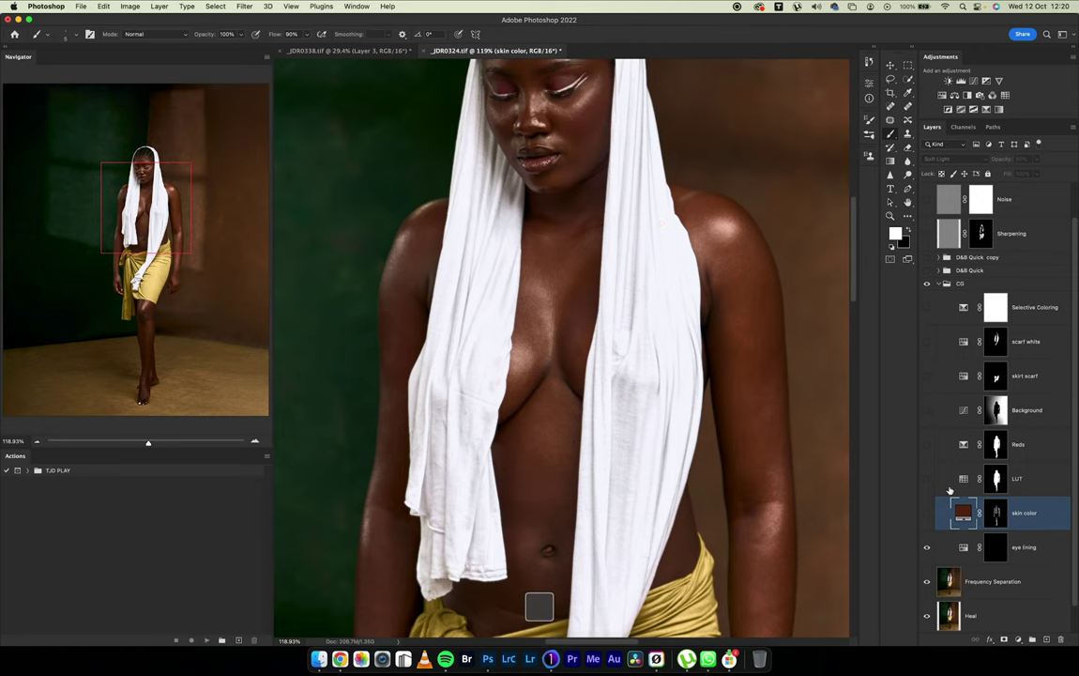
Turn on the skin color layer and compare the full image with and without it
click(927, 513)
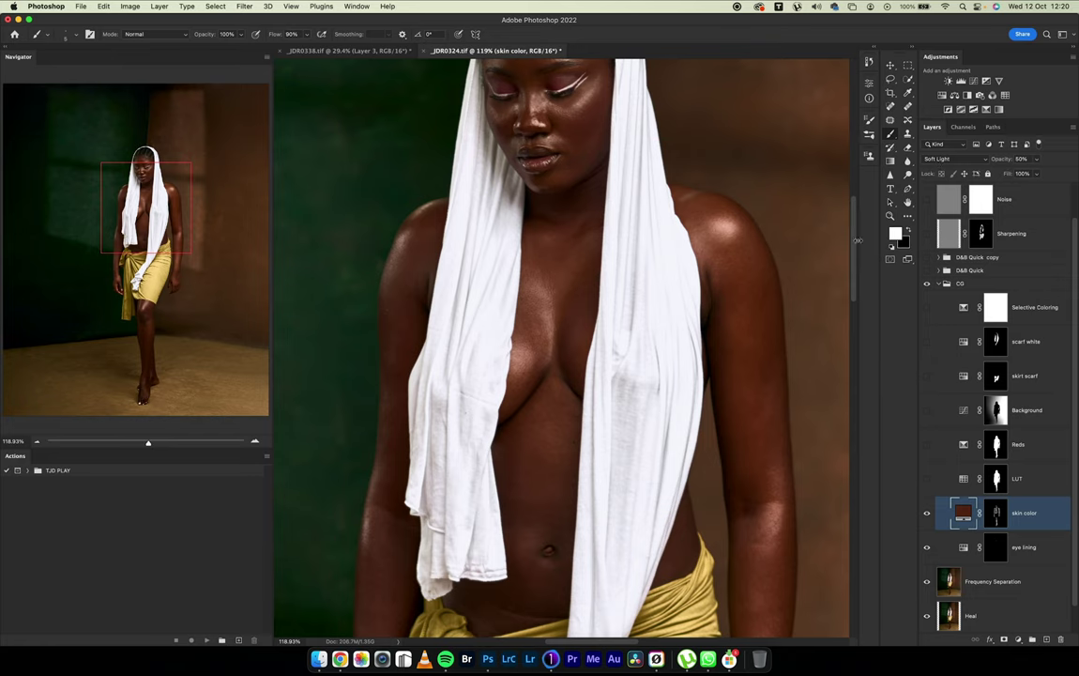
key(super+0)
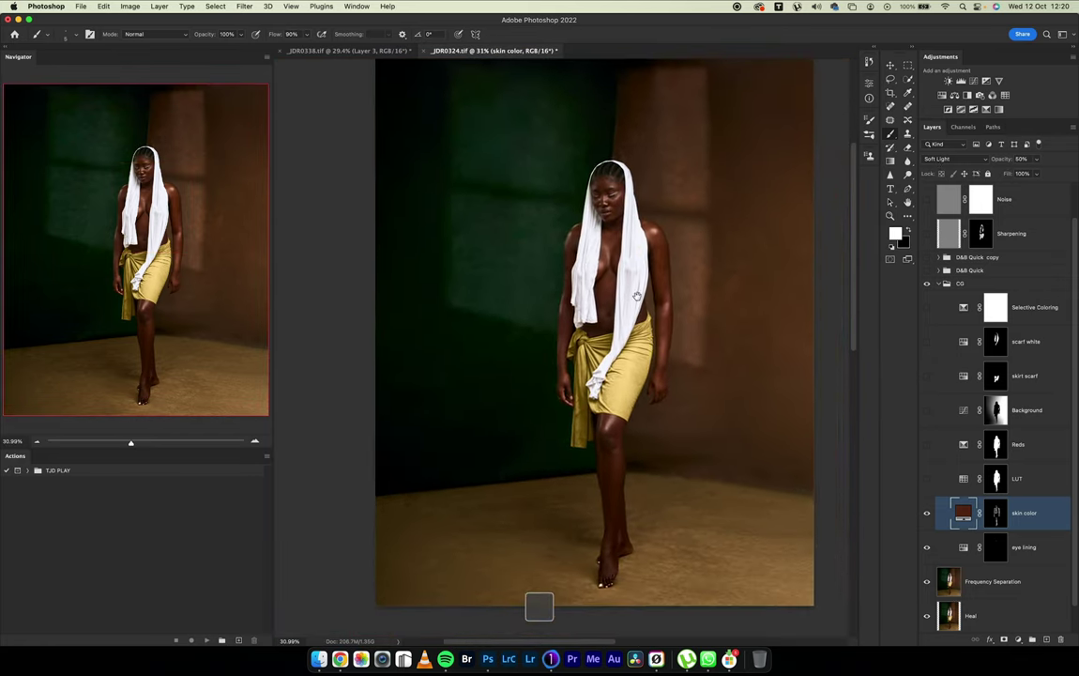
click(927, 512)
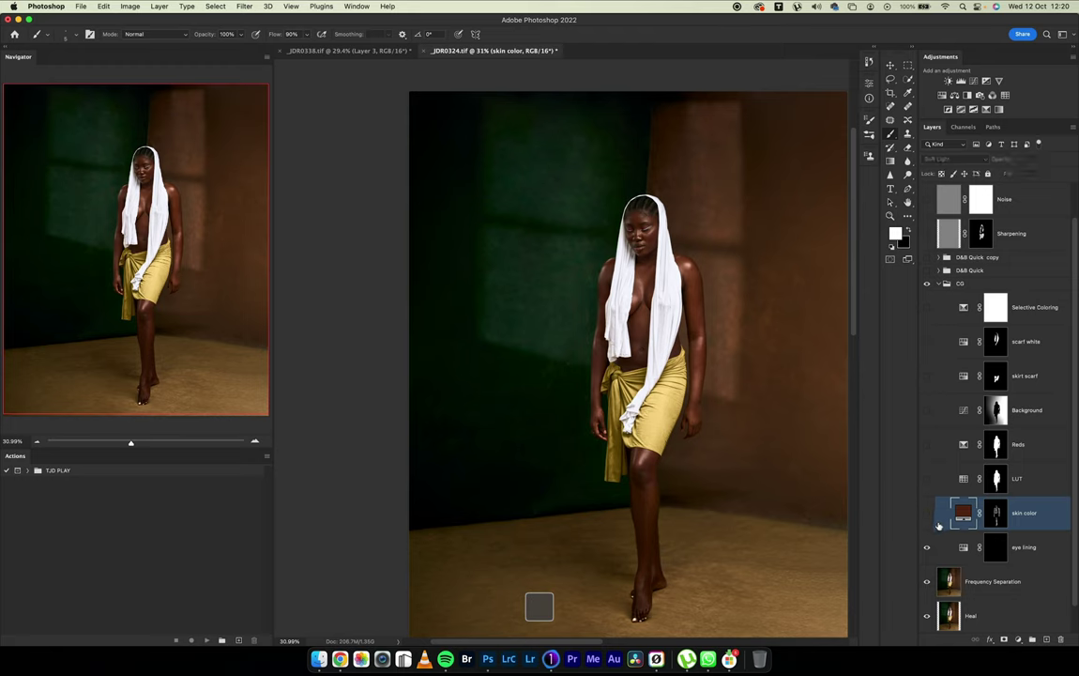
click(927, 513)
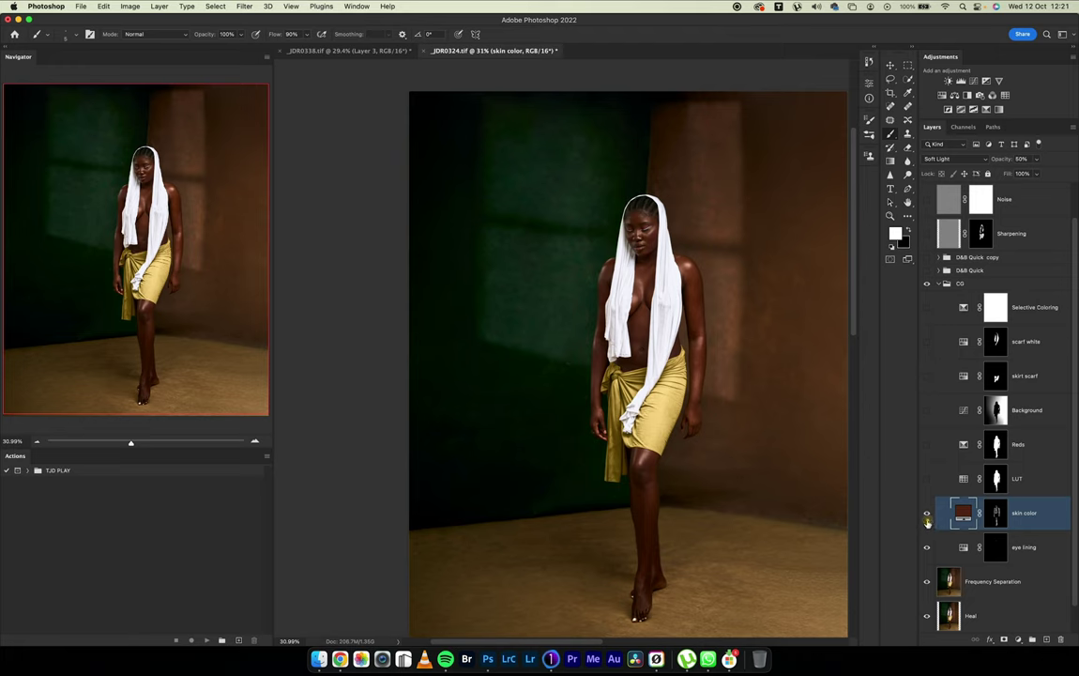
Turn on the LUT layer in the CG group and center the full image for viewing
click(963, 479)
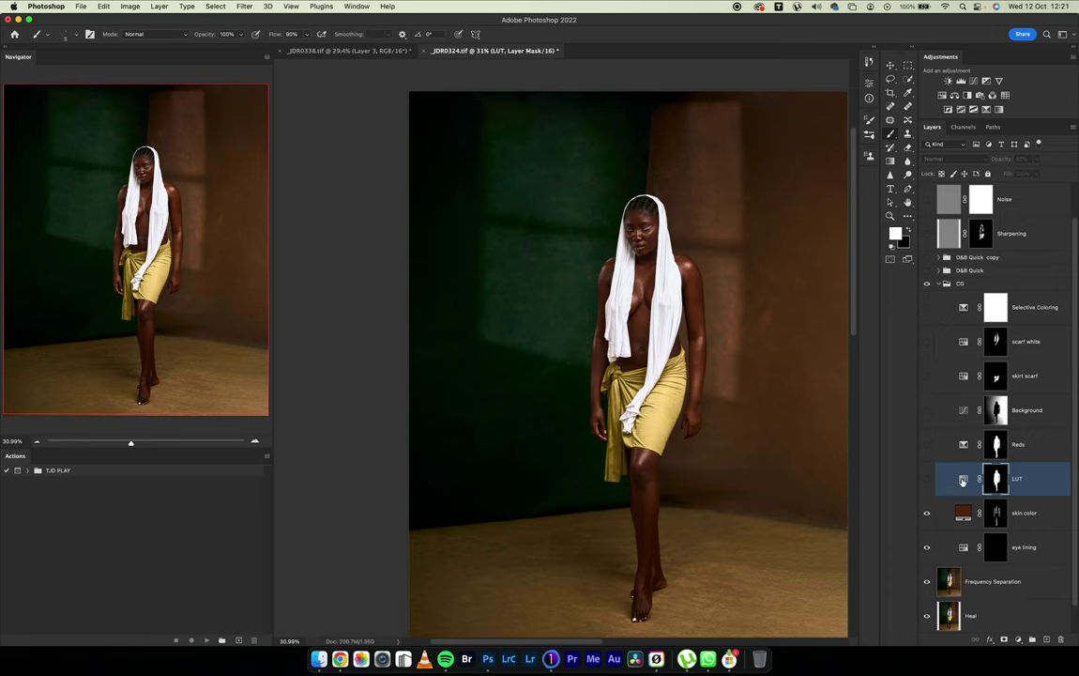
click(927, 479)
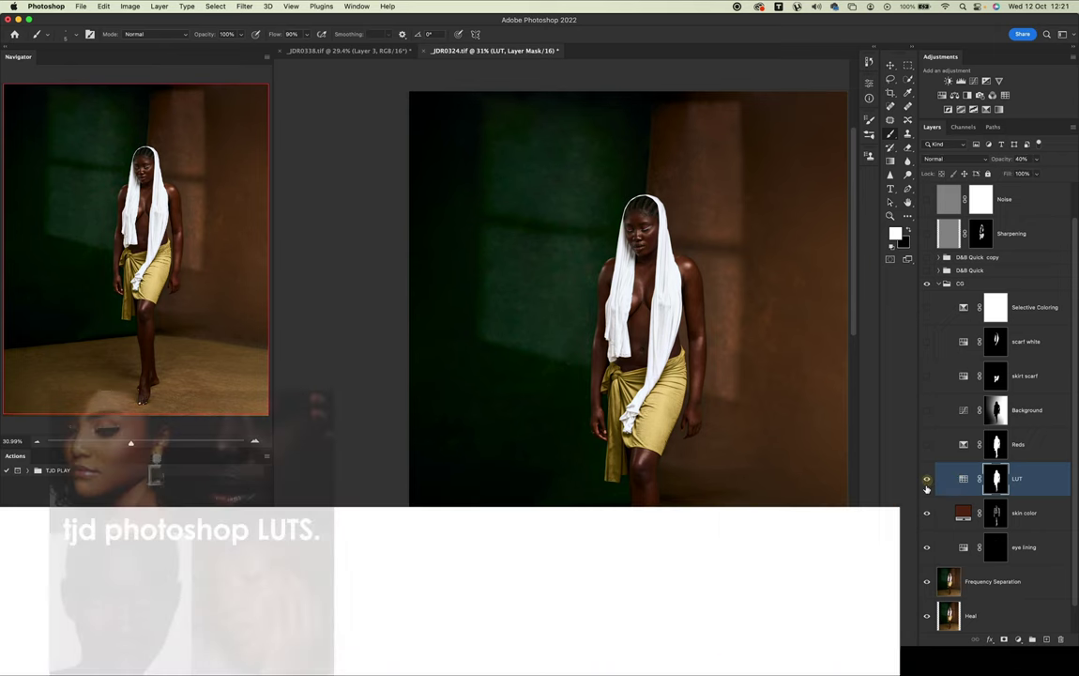
drag(752, 444, 656, 380)
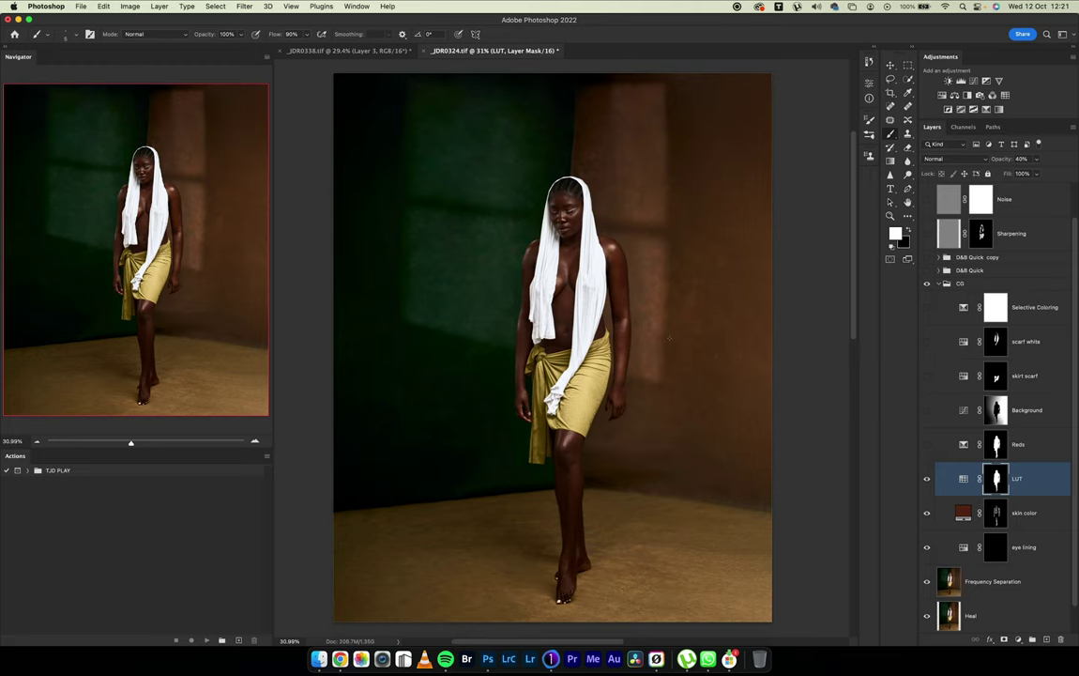
Turn on the Reds layer and select its Selective Color adjustment to view the effect on the full image
click(946, 446)
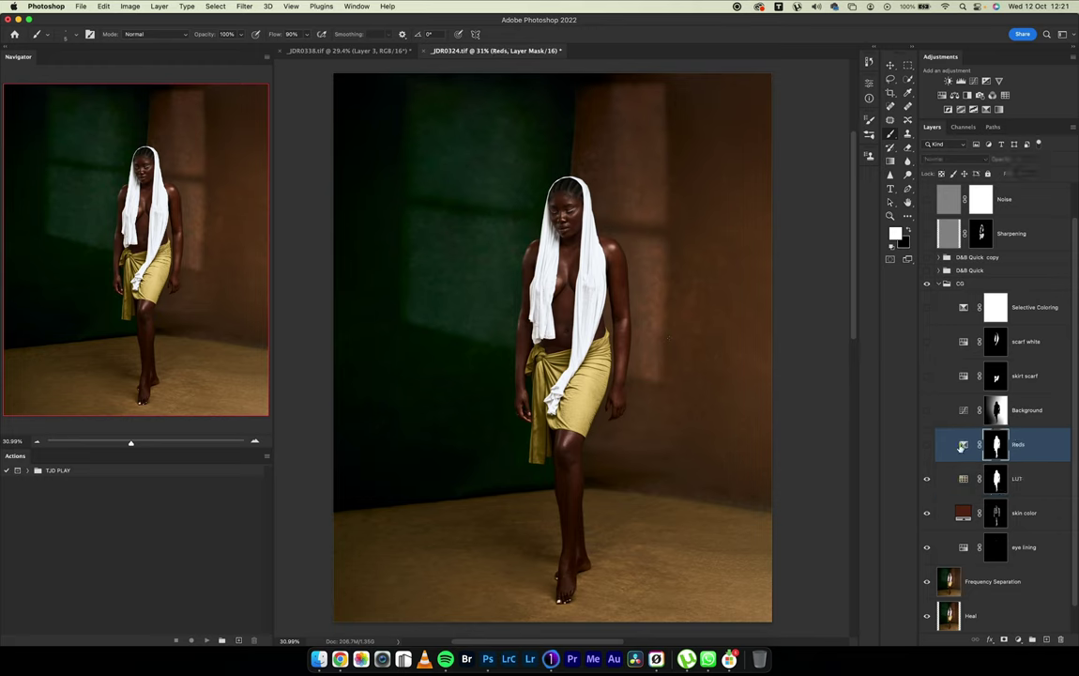
click(928, 446)
click(963, 447)
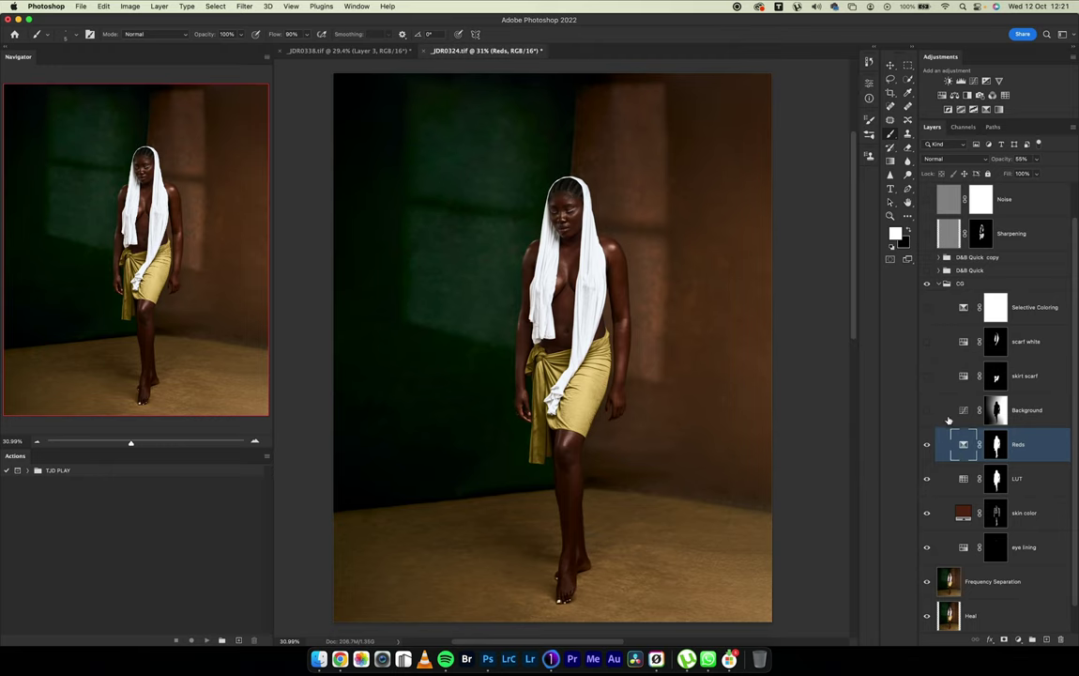
drag(670, 428, 660, 406)
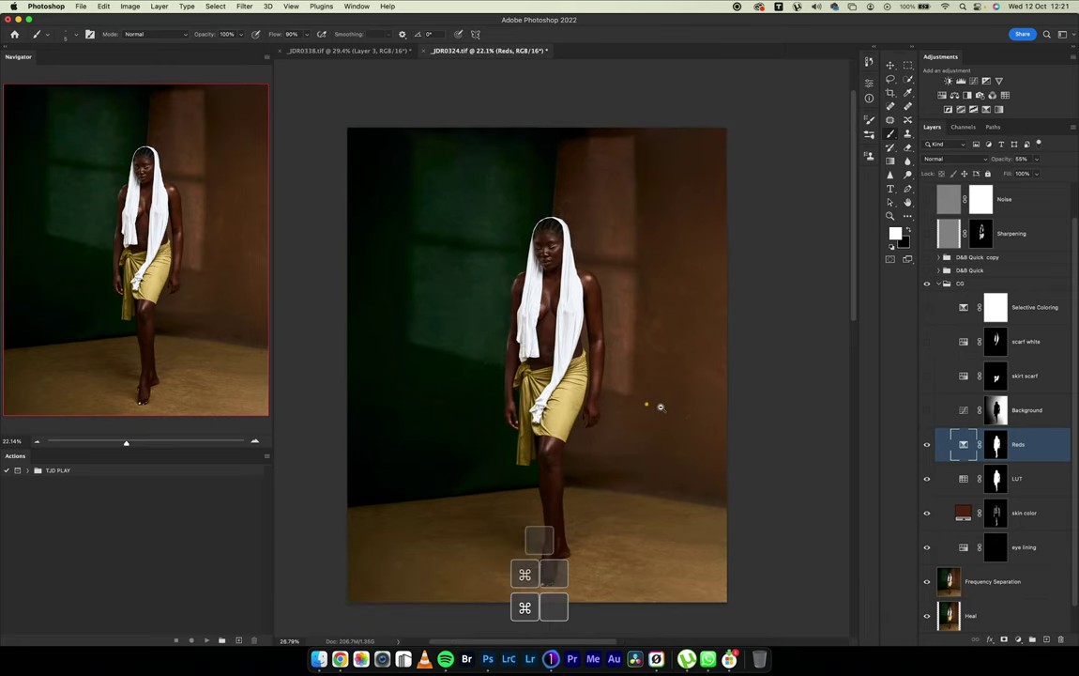
Compare the image with and without the Background curves layer, and leave that layer turned on
click(927, 410)
click(927, 411)
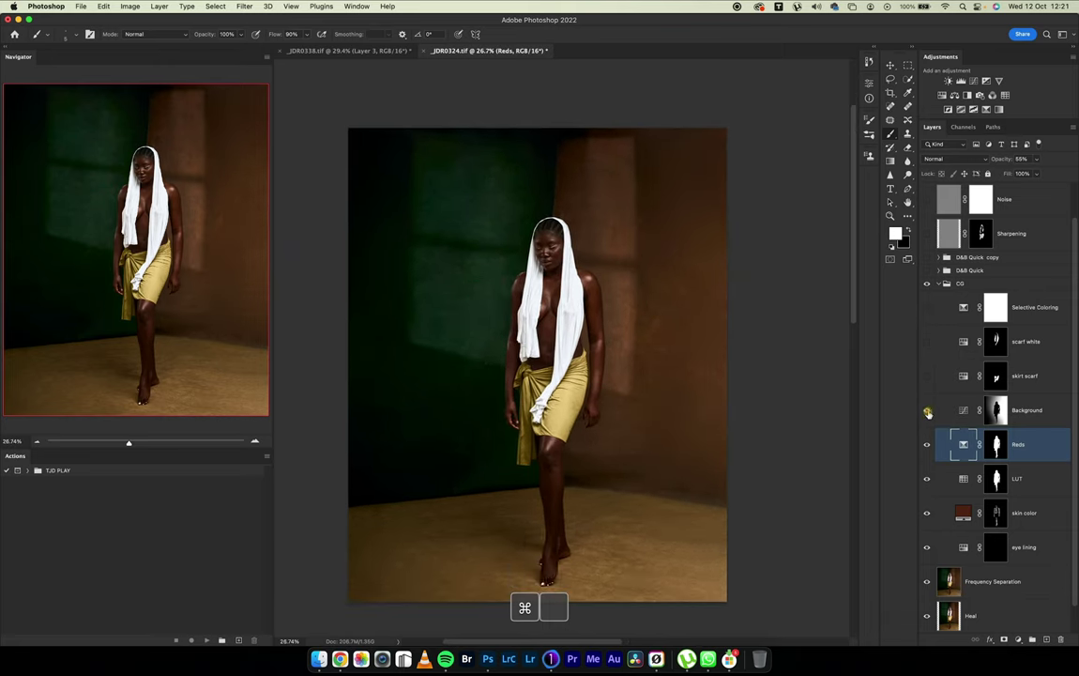
click(927, 411)
click(928, 410)
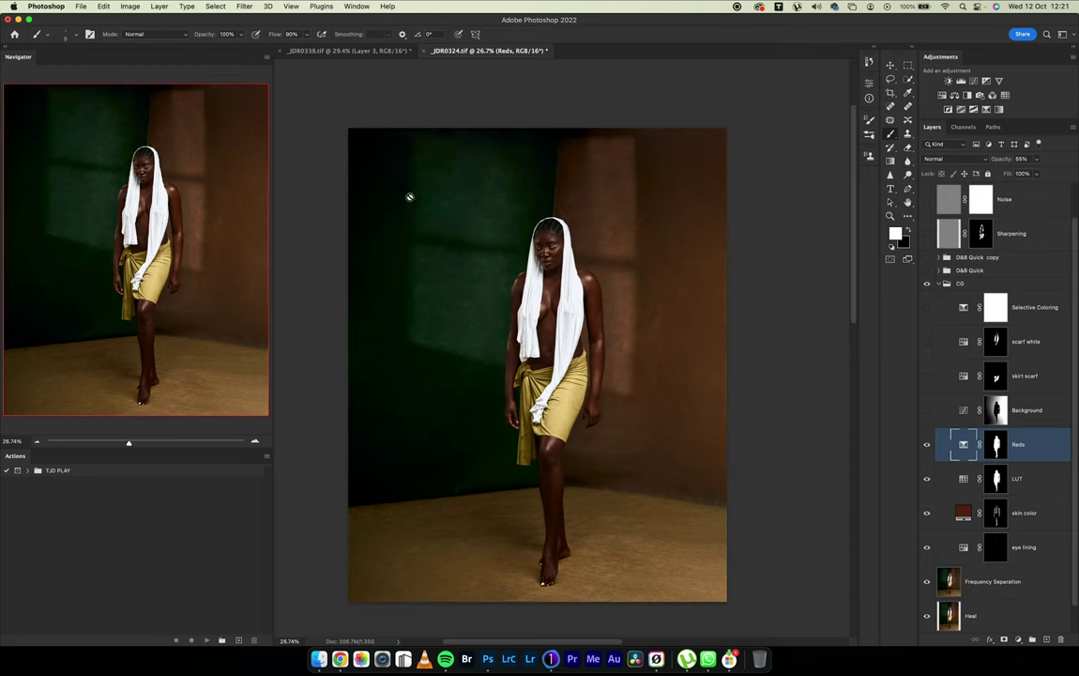
click(927, 410)
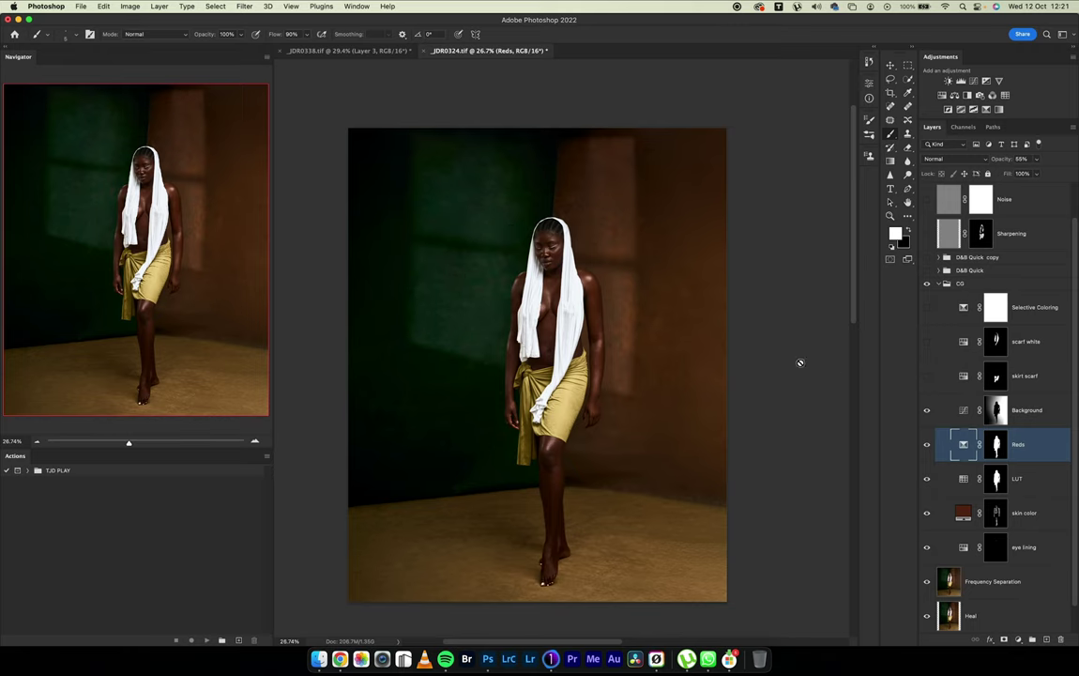
Turn on the skirt scarf layer and view its Hue/Saturation adjustment, comparing the skirt with Colorize off and on
drag(930, 427, 593, 444)
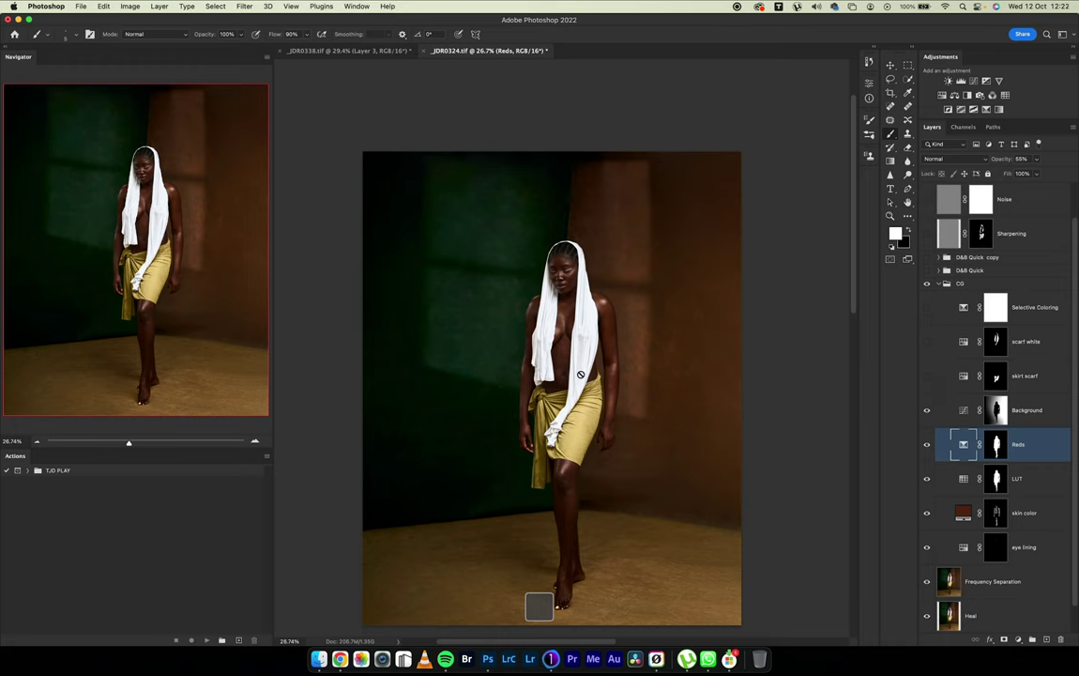
click(926, 375)
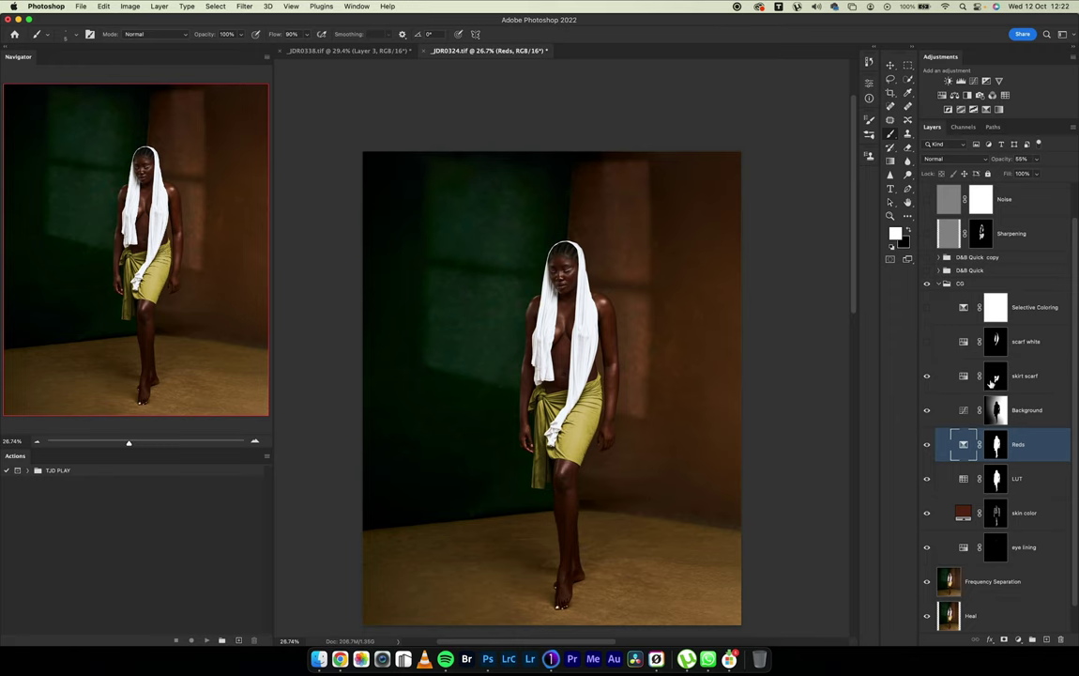
click(995, 379)
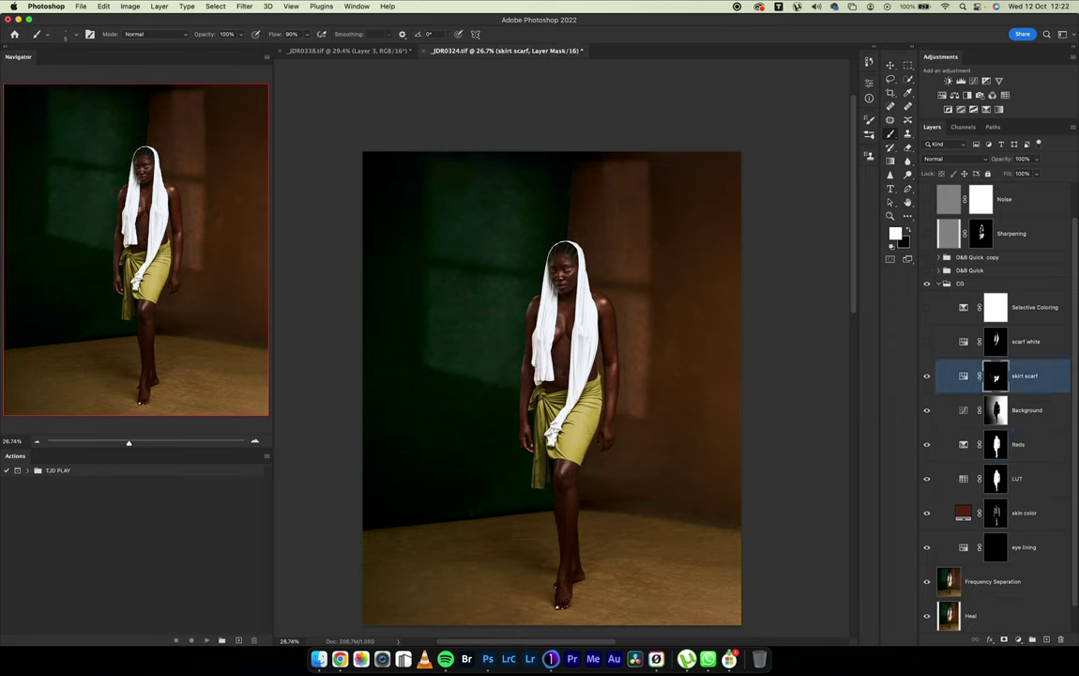
double_click(961, 379)
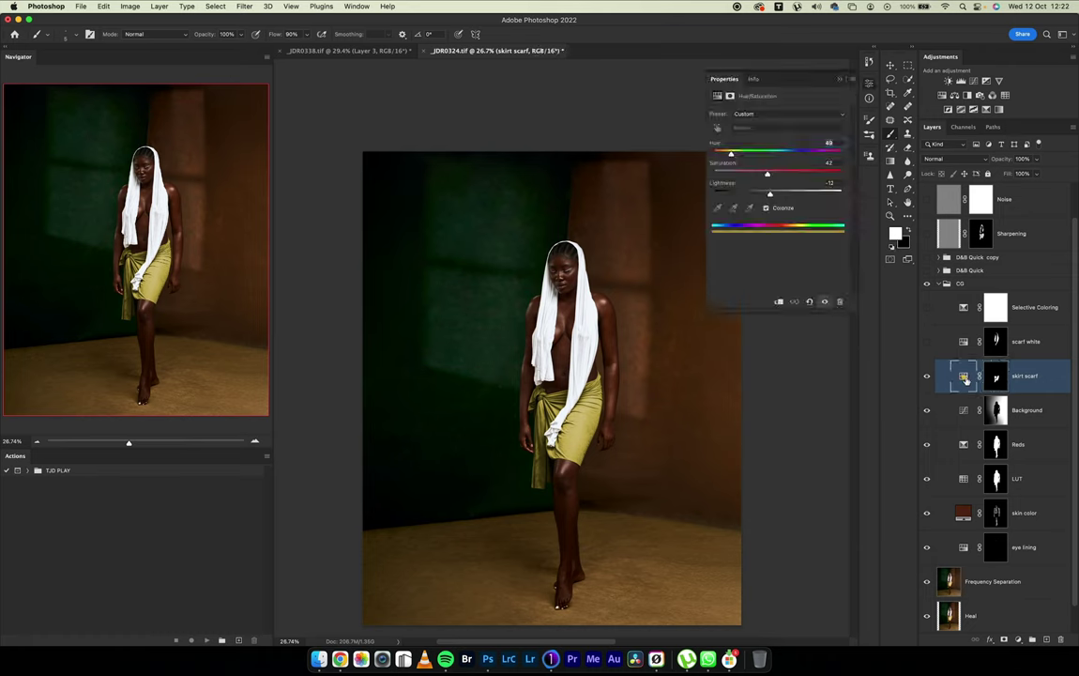
click(766, 208)
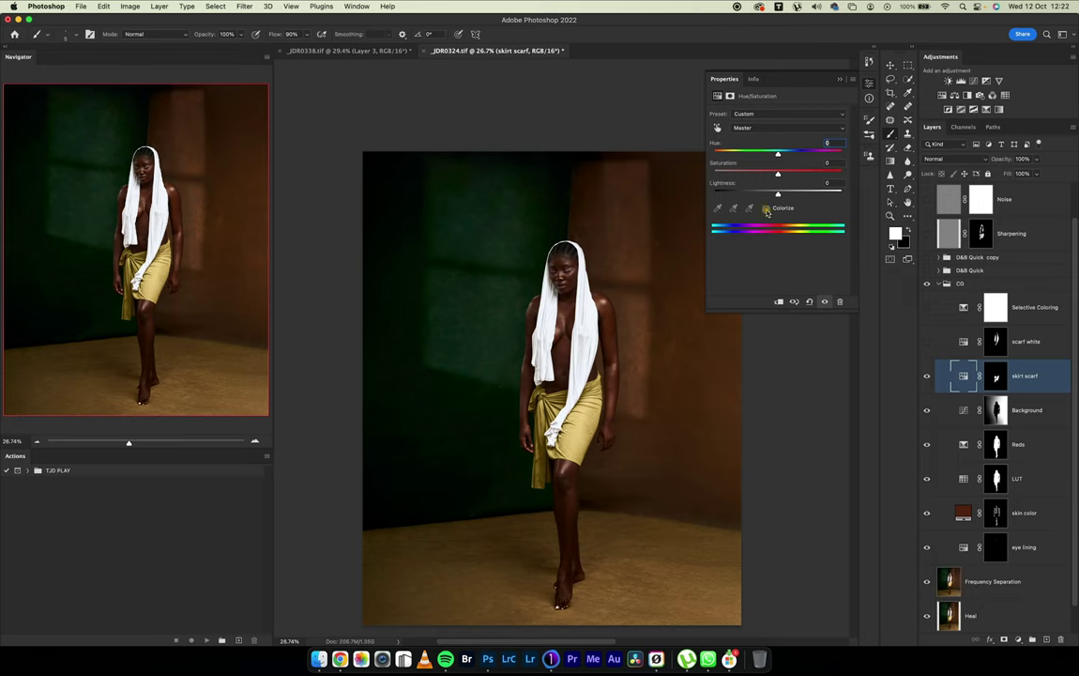
click(756, 75)
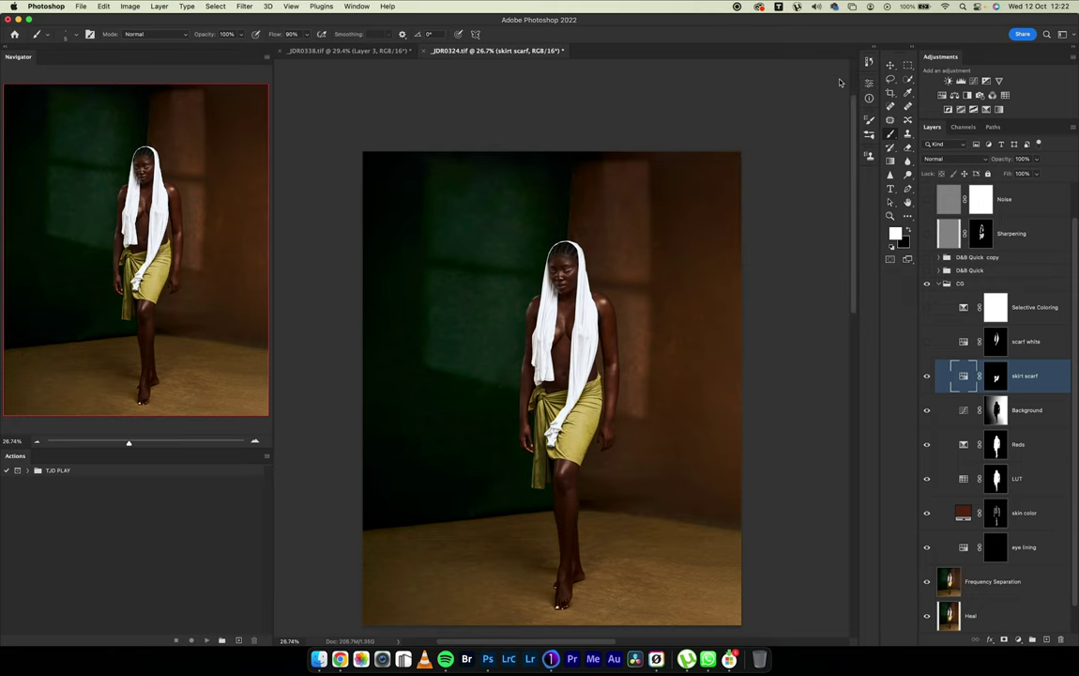
drag(598, 457, 669, 370)
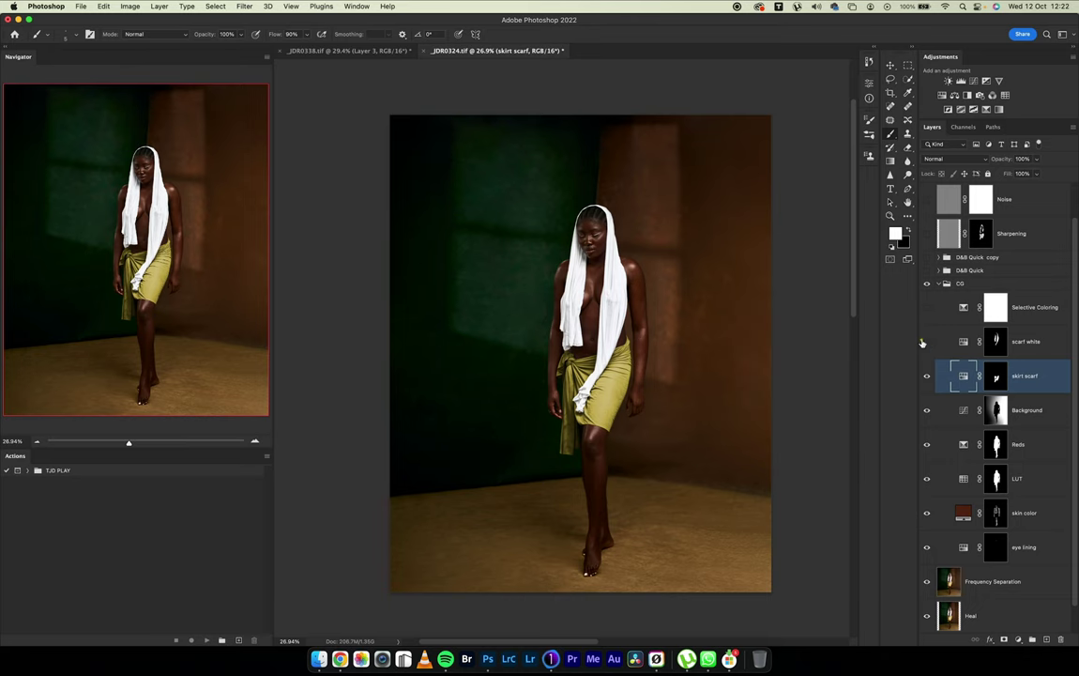
Turn on the scarf white layer, compare the scarf up close with and without it, and view its Hue/Saturation adjustment
drag(631, 277, 739, 302)
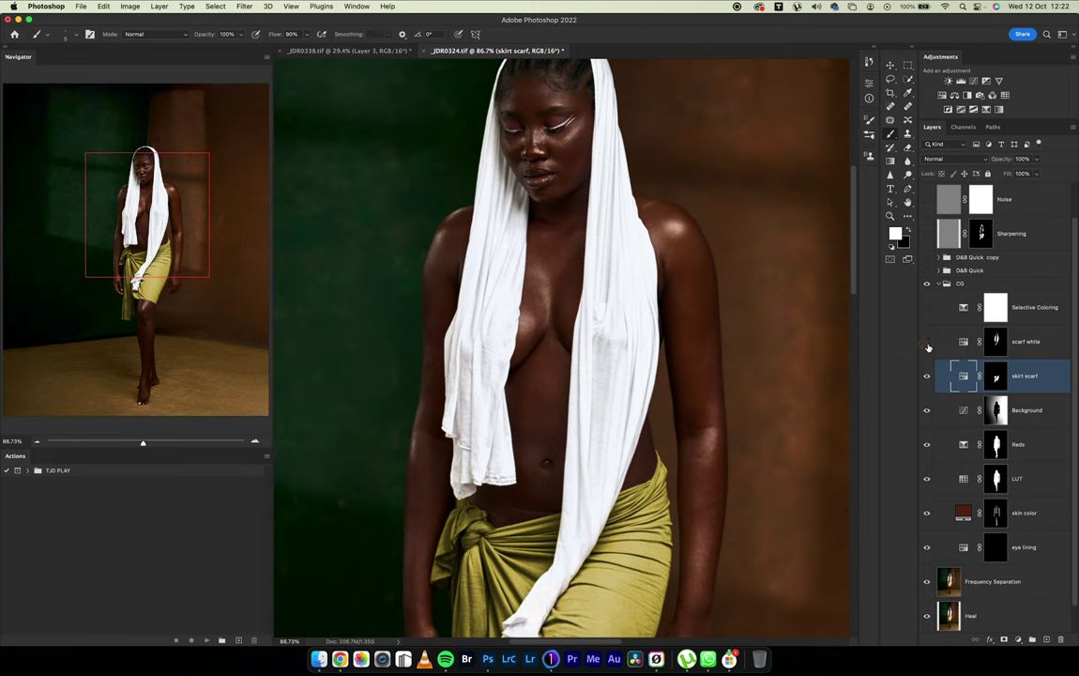
click(927, 346)
click(928, 345)
double_click(965, 343)
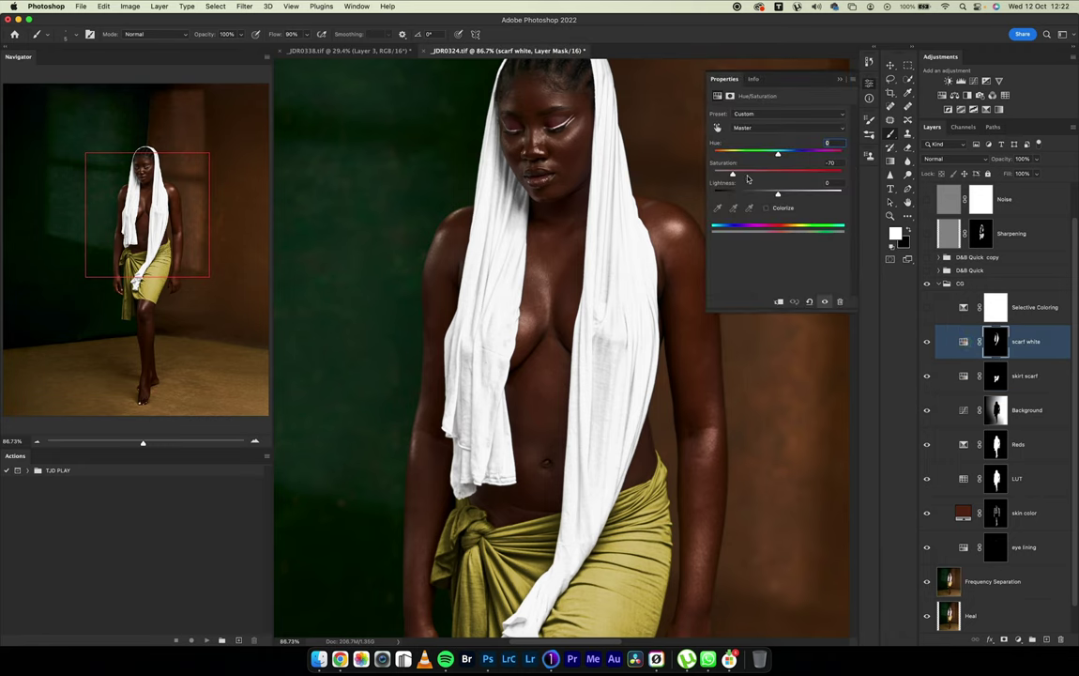
click(840, 83)
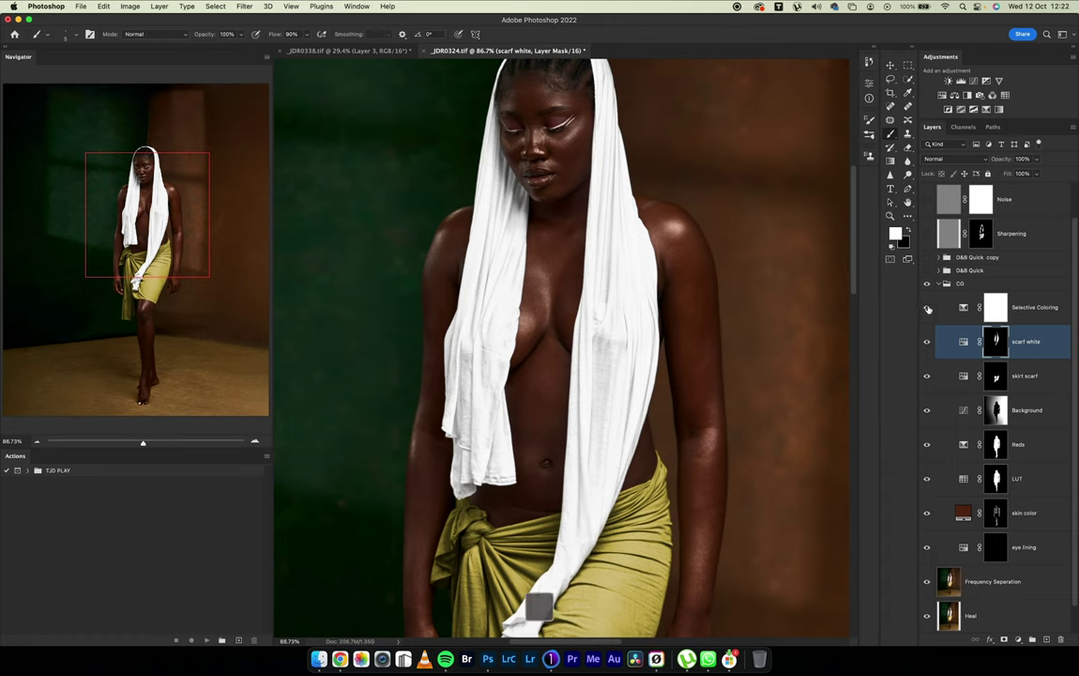
With the Selective Coloring layer on, view the Blacks in its Selective Color adjustment, and bring the full image back into view
double_click(964, 308)
click(765, 125)
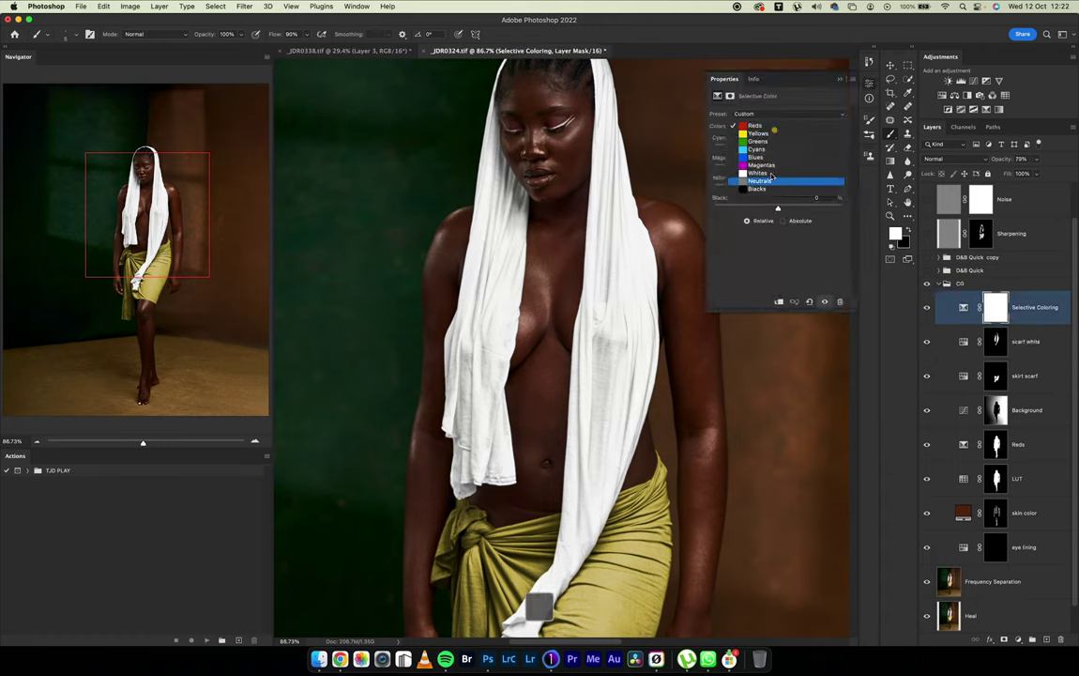
click(770, 188)
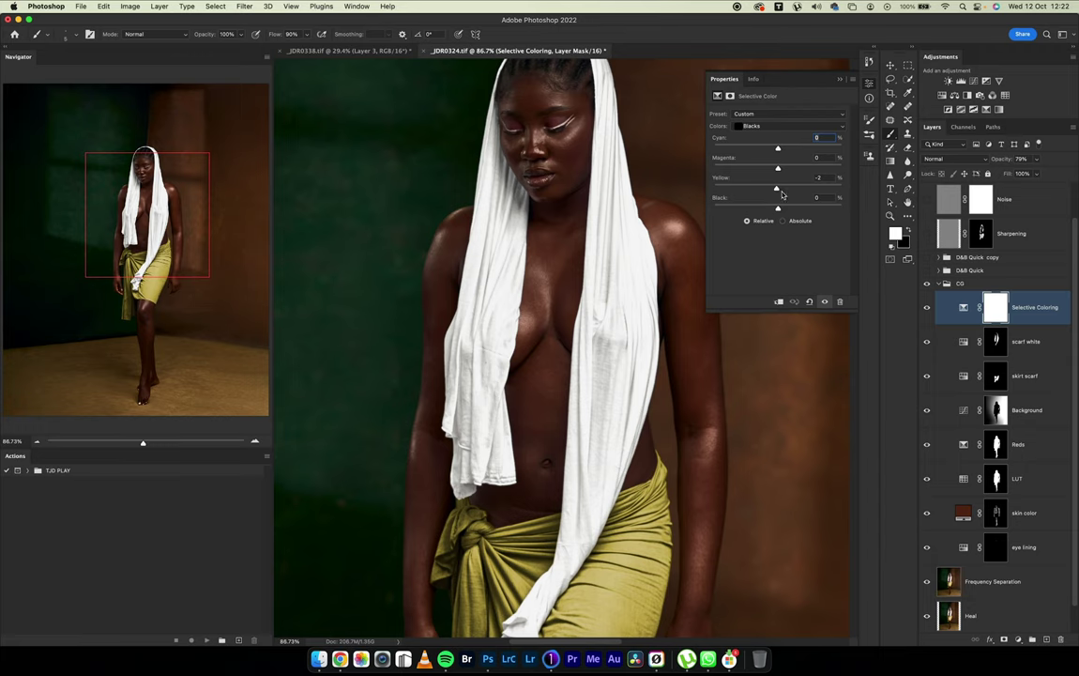
click(756, 76)
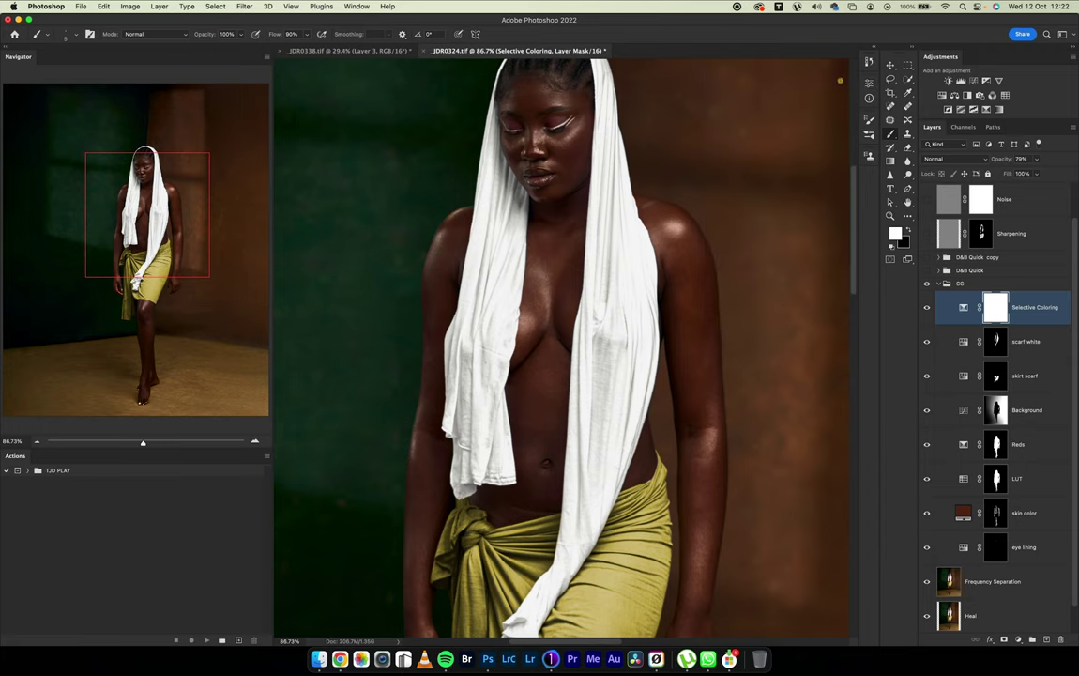
scroll(597, 385, down, 5)
scroll(597, 385, up, 3)
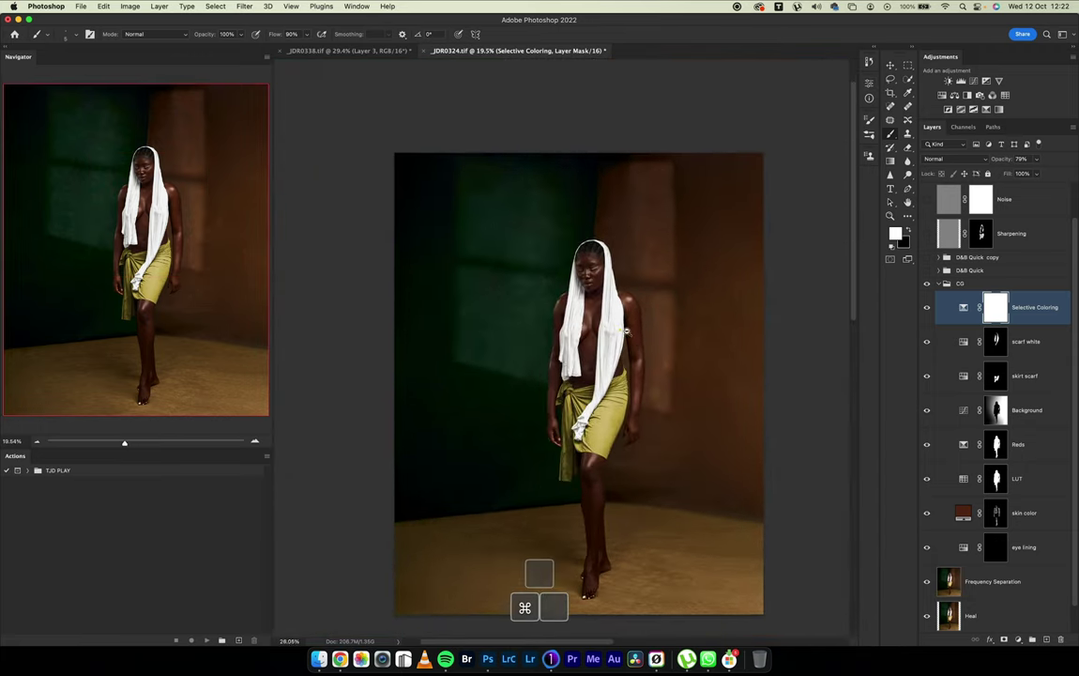
Collapse the CG group and turn on the D&B Quick group, comparing the full image with and without it
click(957, 284)
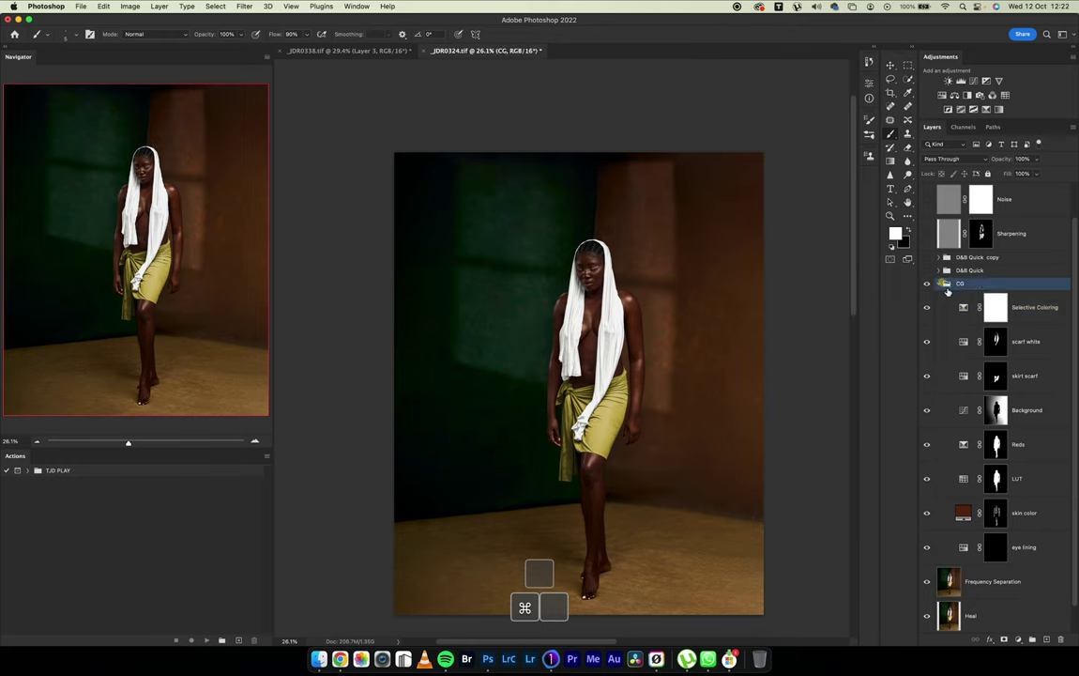
click(941, 285)
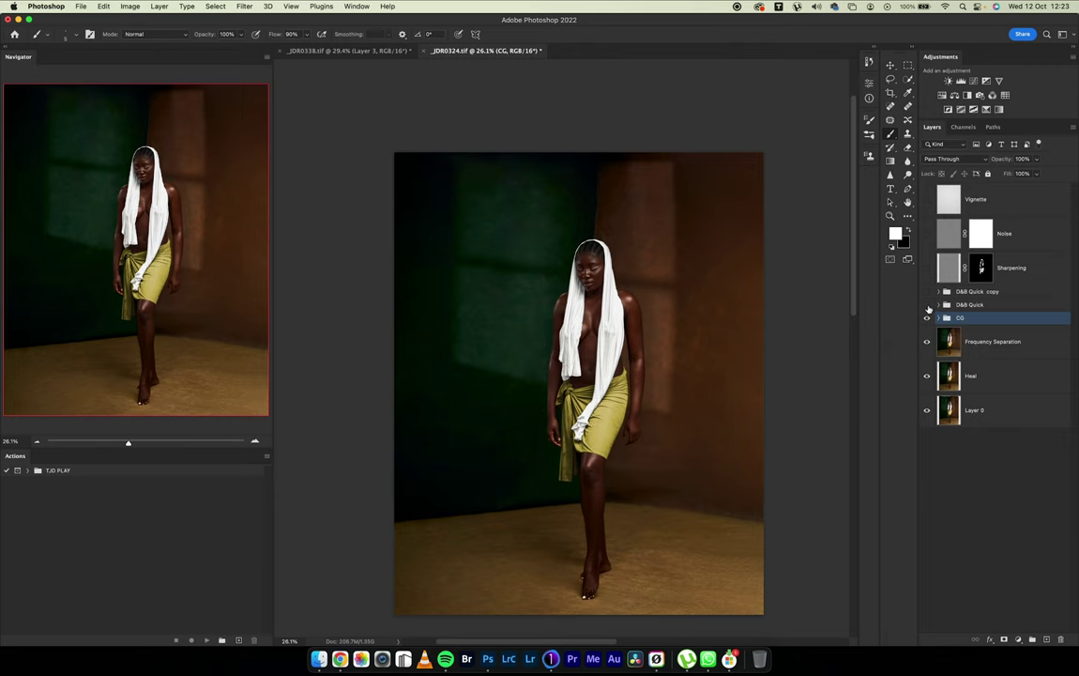
click(928, 307)
click(927, 311)
click(927, 304)
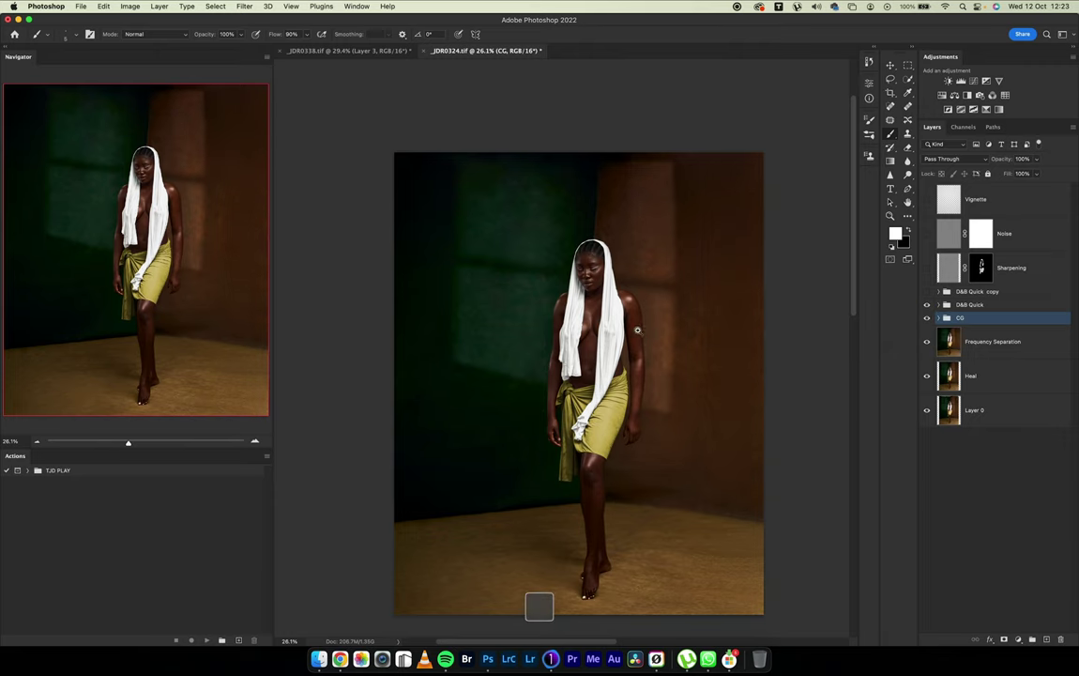
Examine the torso and leg skin up close without the D&B Quick group, and turn it back on to compare the leg
scroll(637, 330, up, 10)
drag(692, 359, 690, 296)
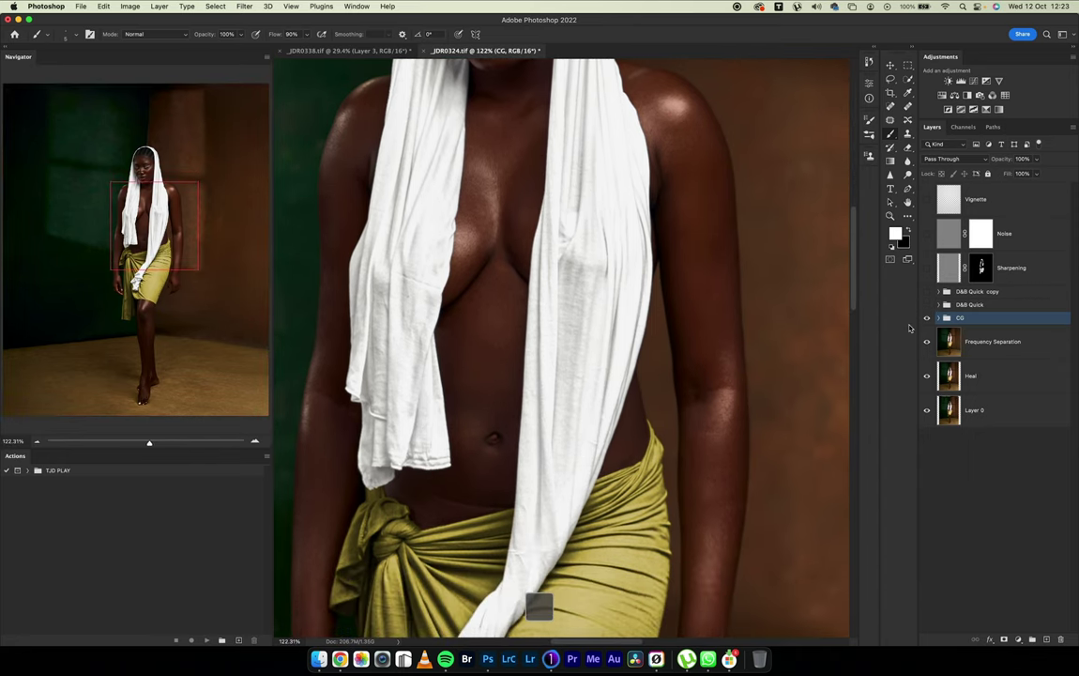
scroll(831, 296, down, 5)
scroll(768, 273, down, 3)
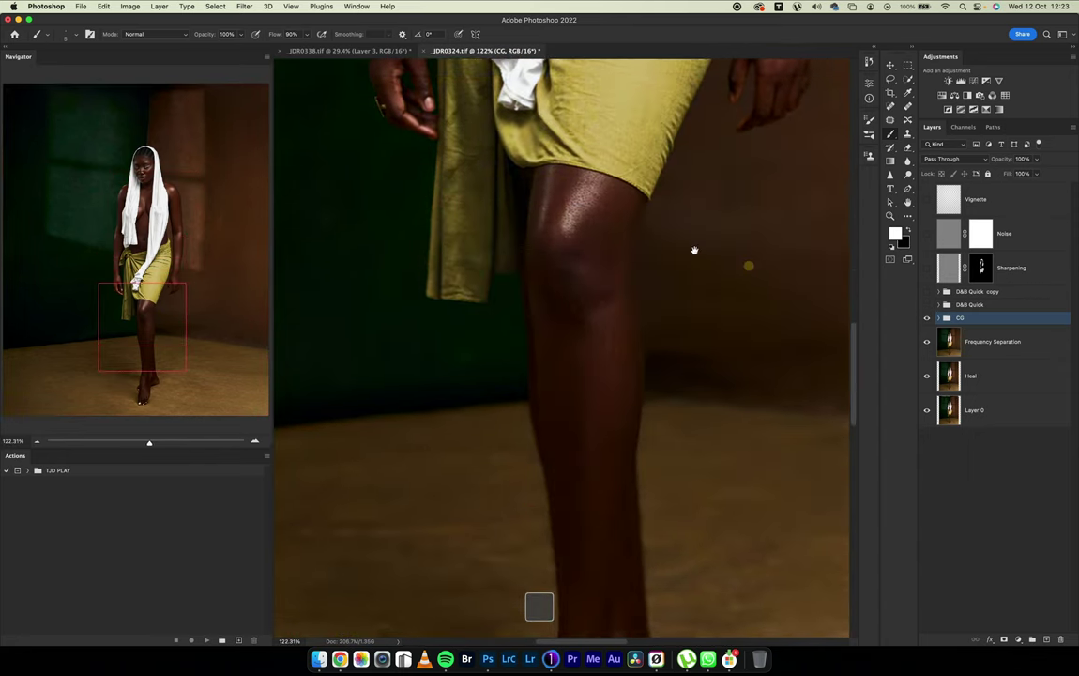
scroll(713, 357, down, 5)
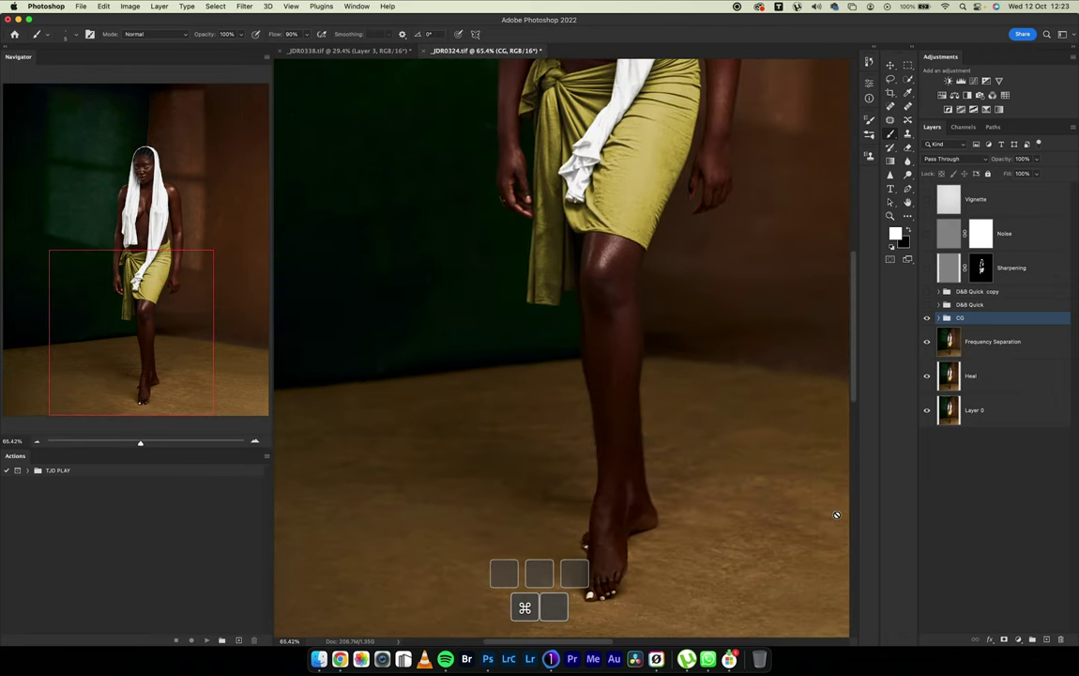
scroll(624, 413, up, 5)
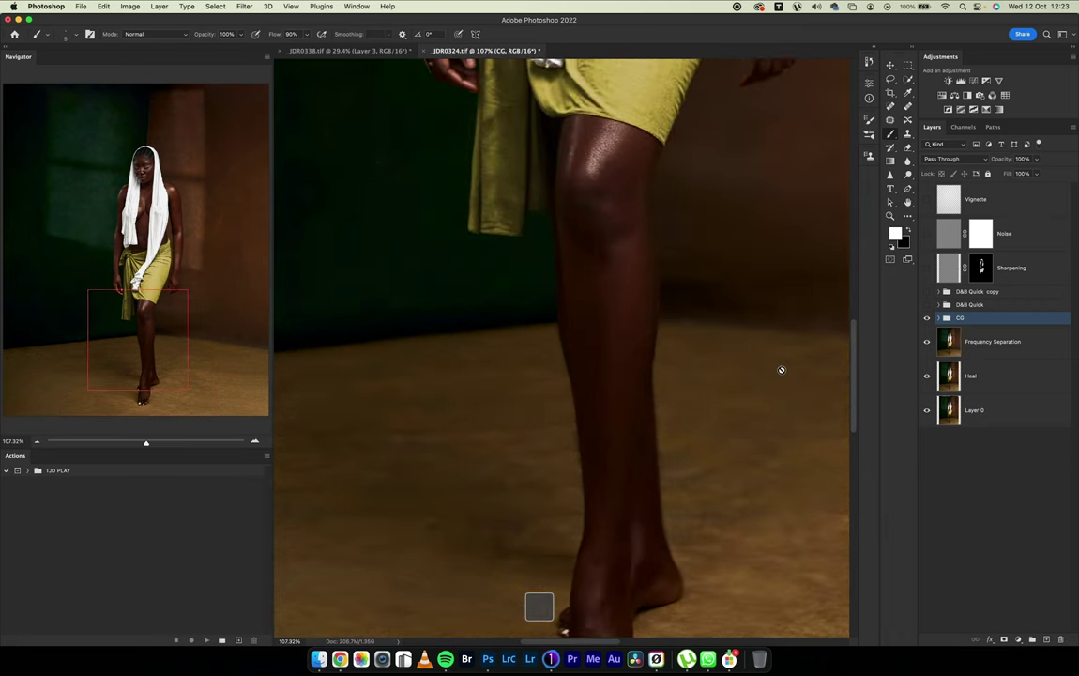
click(928, 305)
Compare the figure's face and body with and without the D&B Quick group, and leave the group turned on
scroll(643, 369, down, 6)
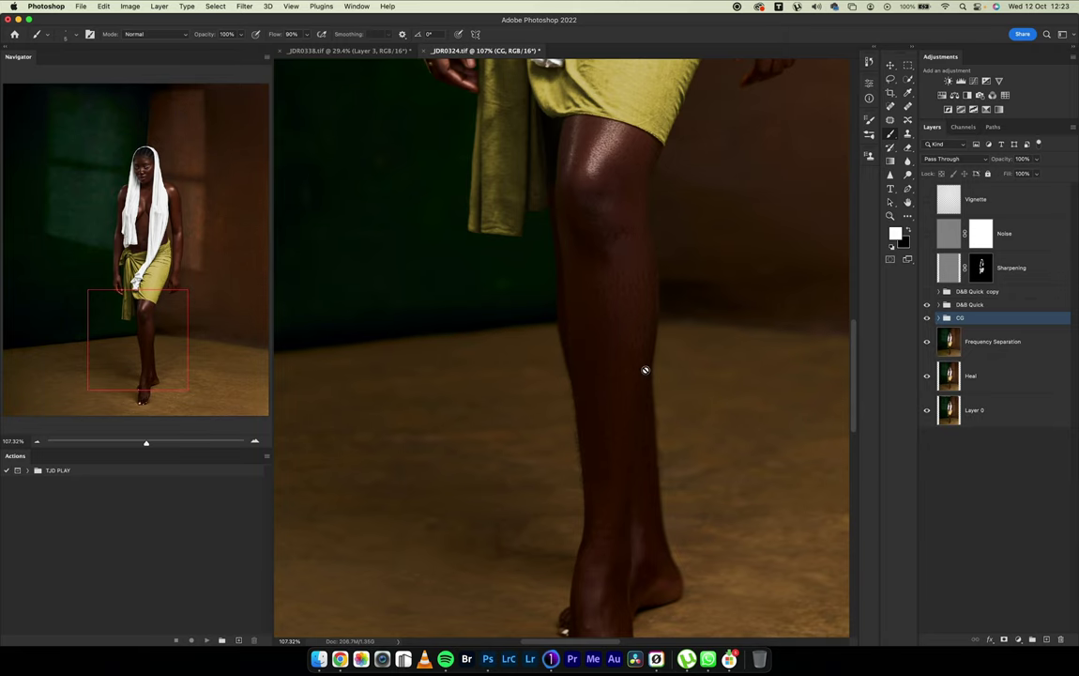
scroll(650, 382, up, 3)
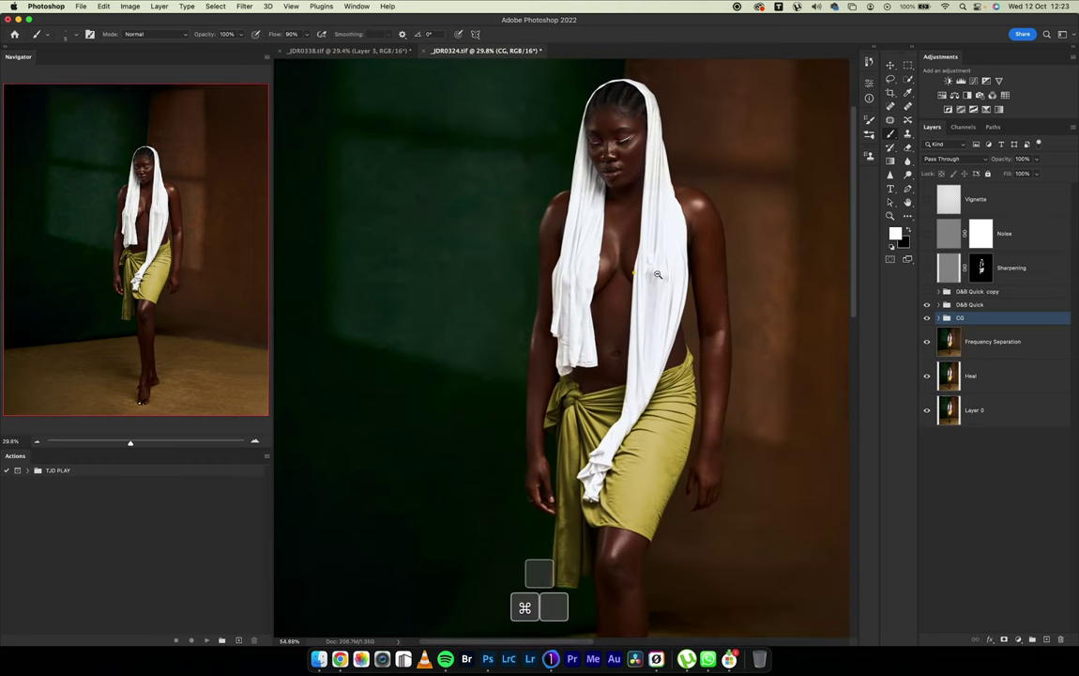
click(927, 306)
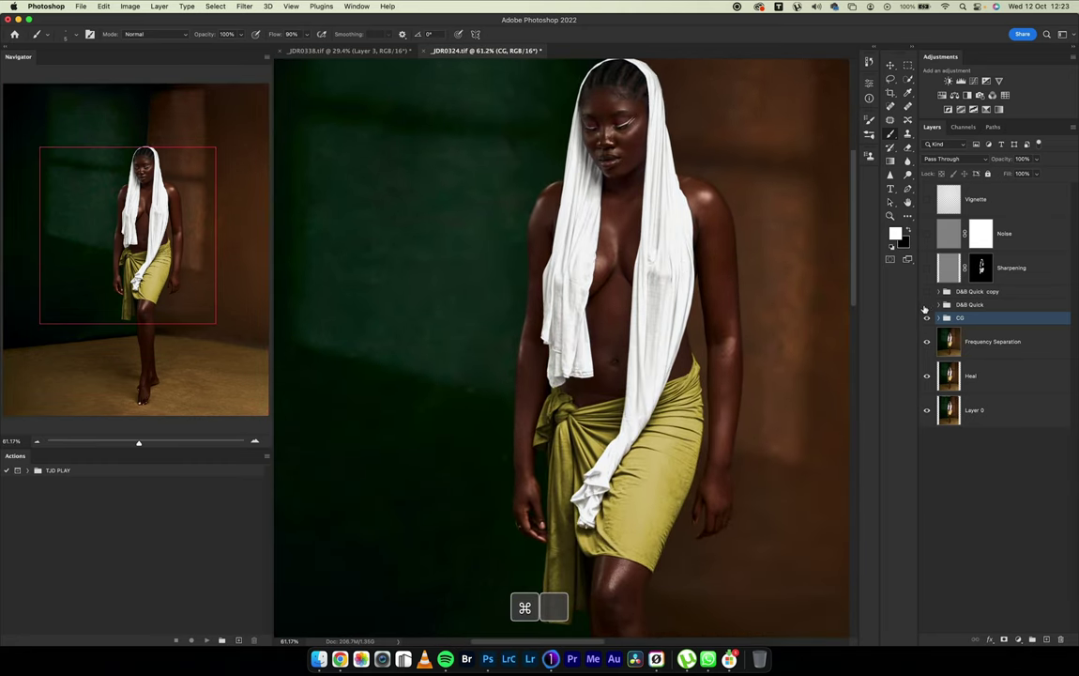
click(927, 305)
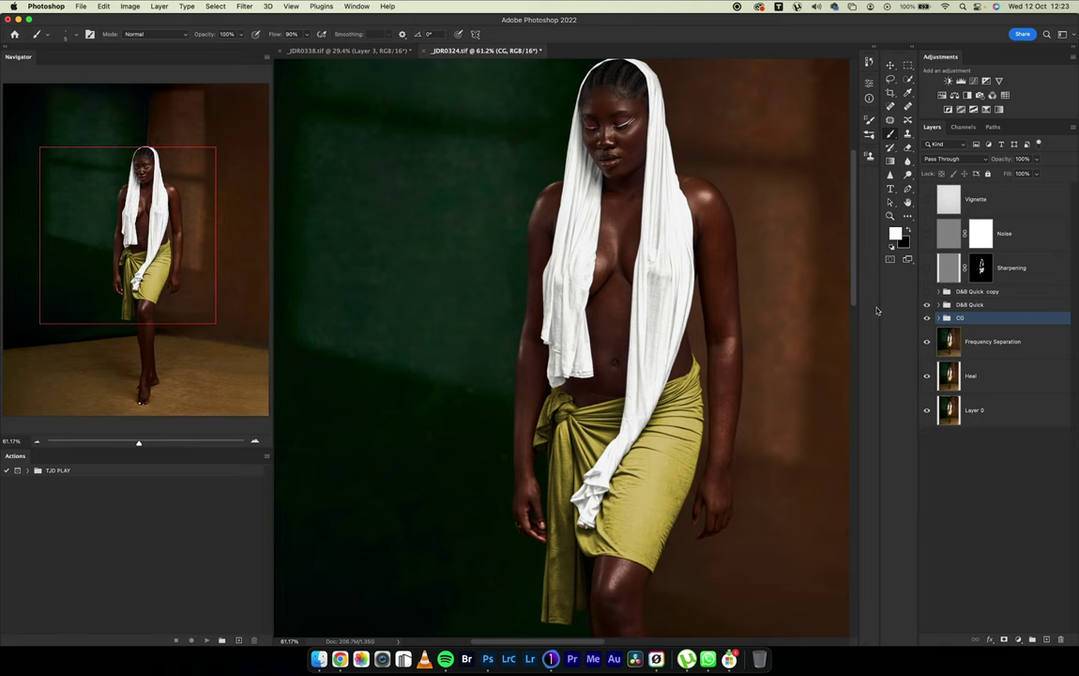
click(928, 305)
click(927, 305)
Expand the CG group, compare the skin tones with and without the LUT layer, and collapse the group again
click(941, 319)
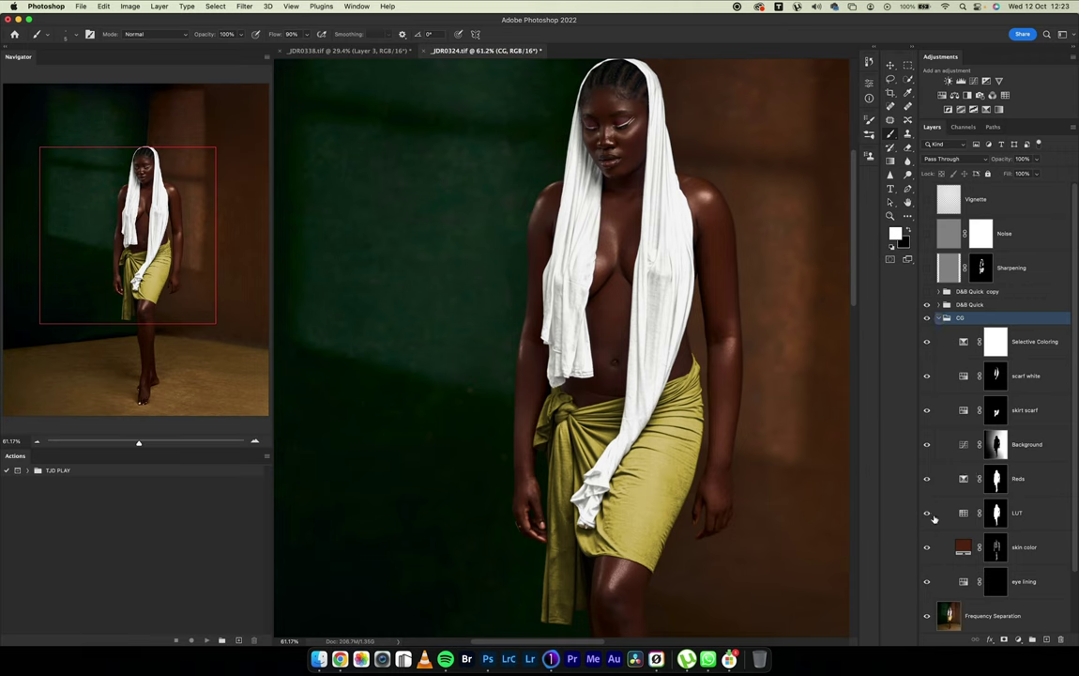
click(928, 513)
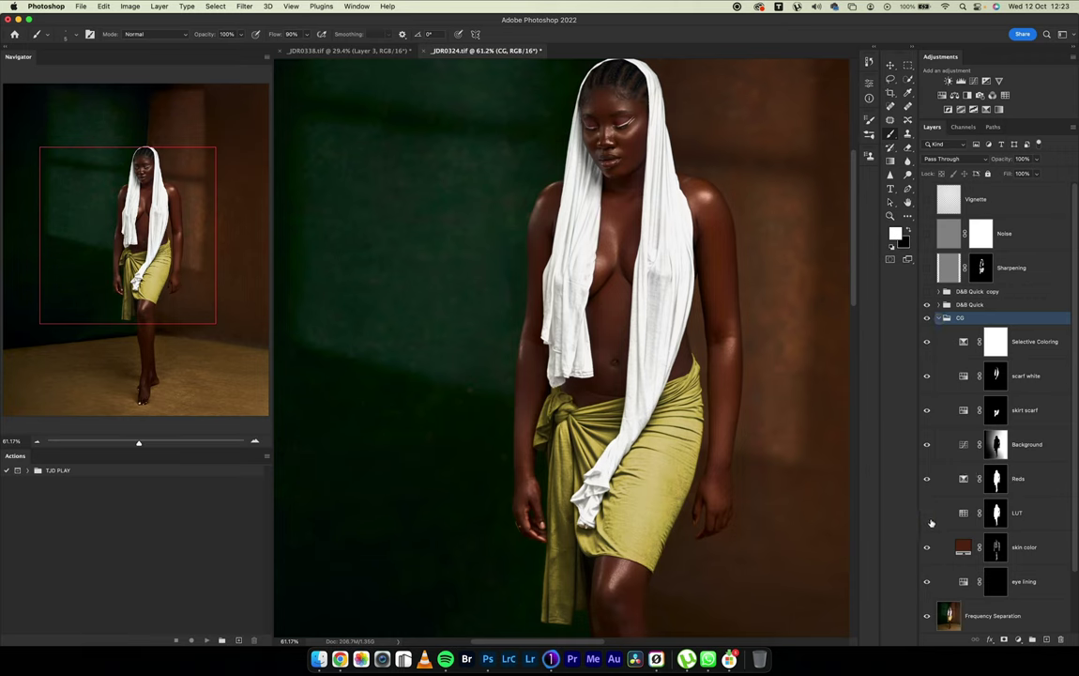
click(927, 514)
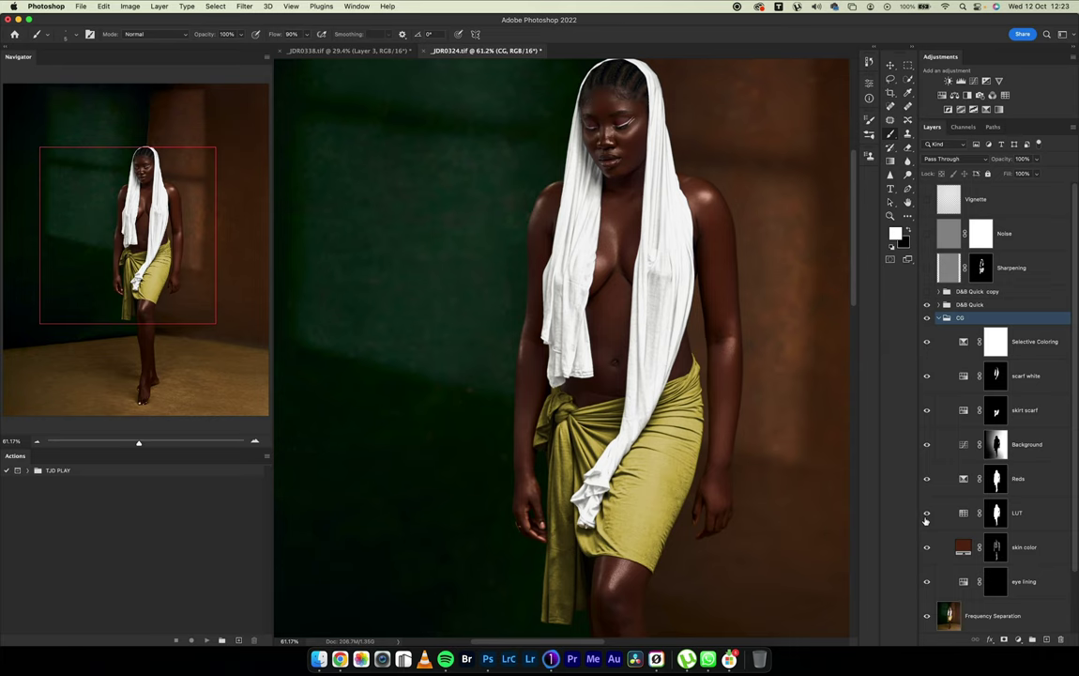
click(927, 515)
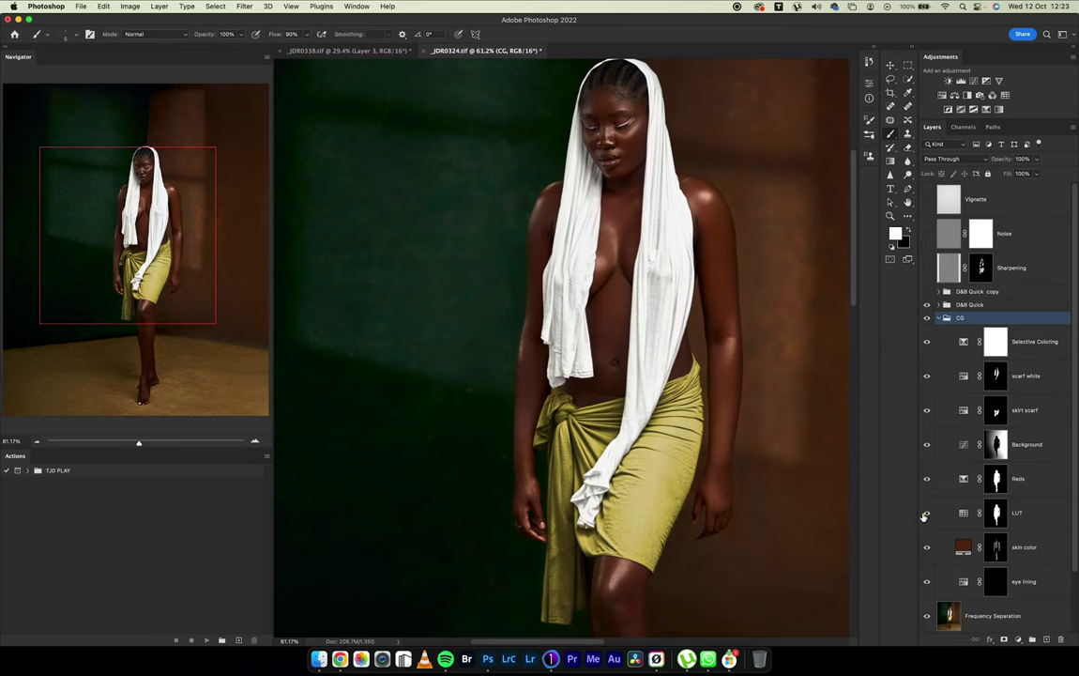
click(926, 515)
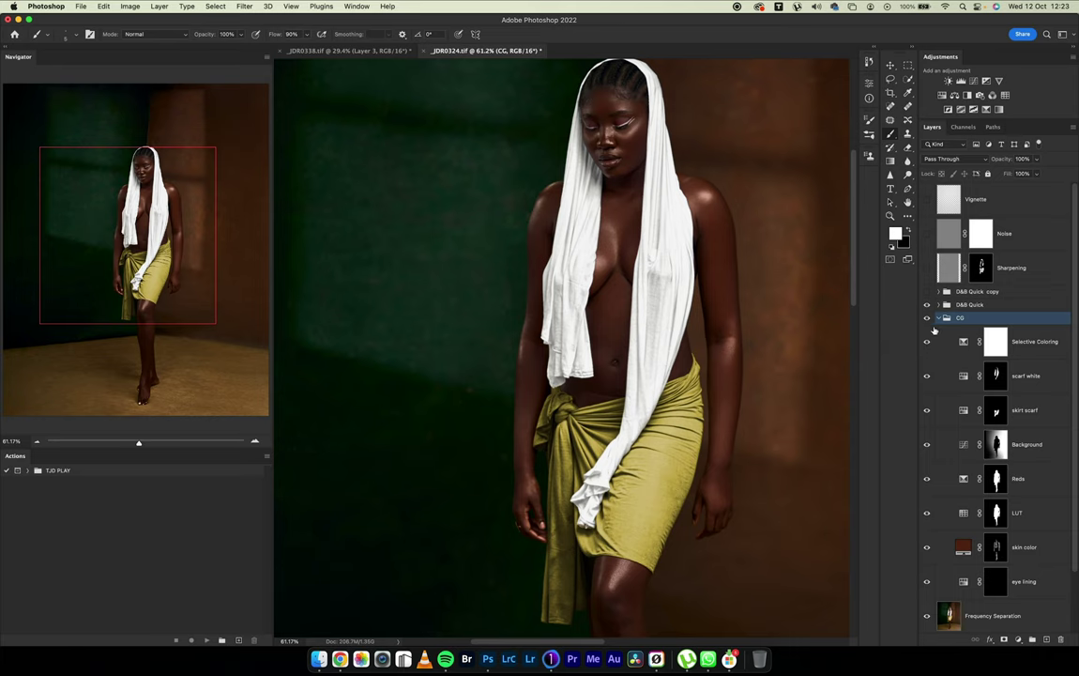
click(939, 318)
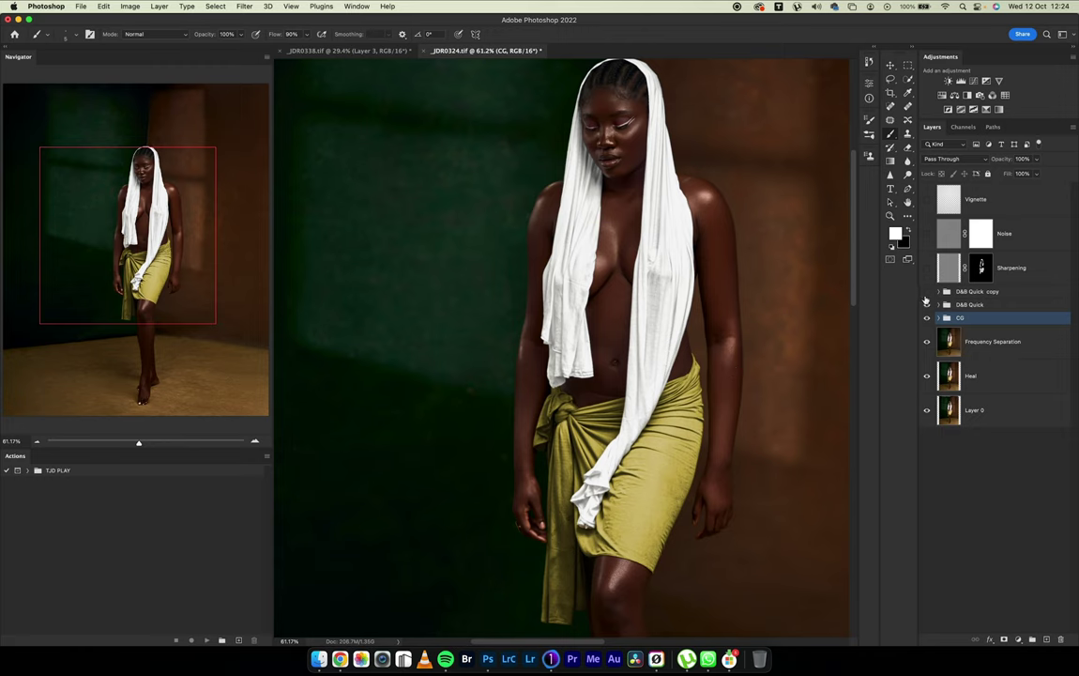
Turn on the D&B Quick copy group and set its opacity to 40%
scroll(651, 379, down, 3)
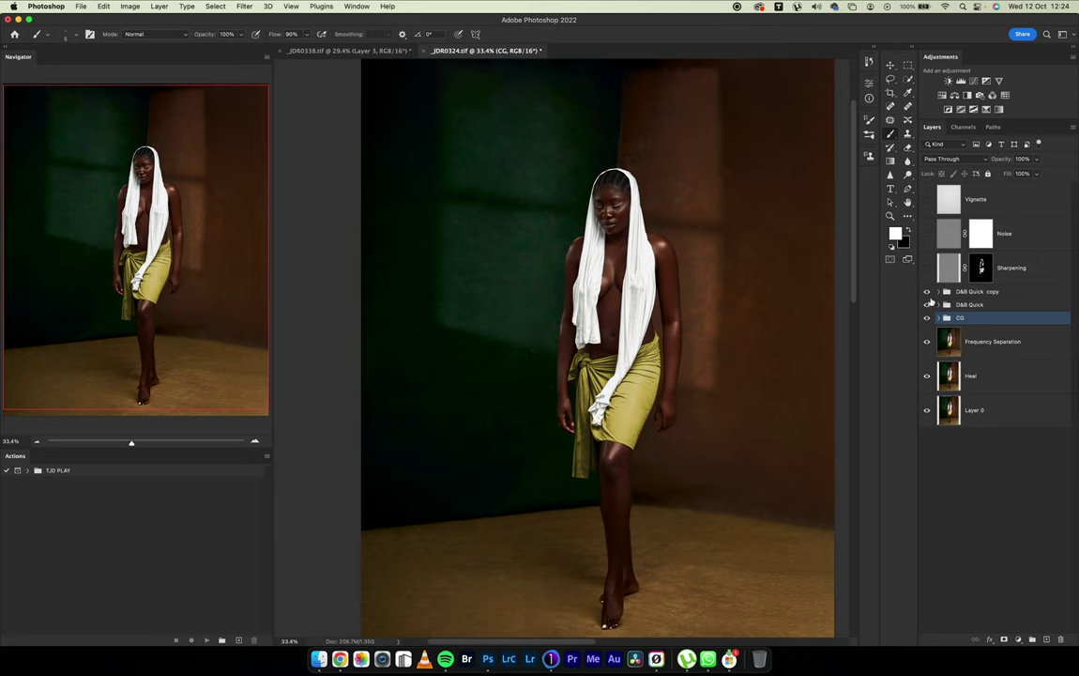
click(926, 292)
click(976, 291)
key(4)
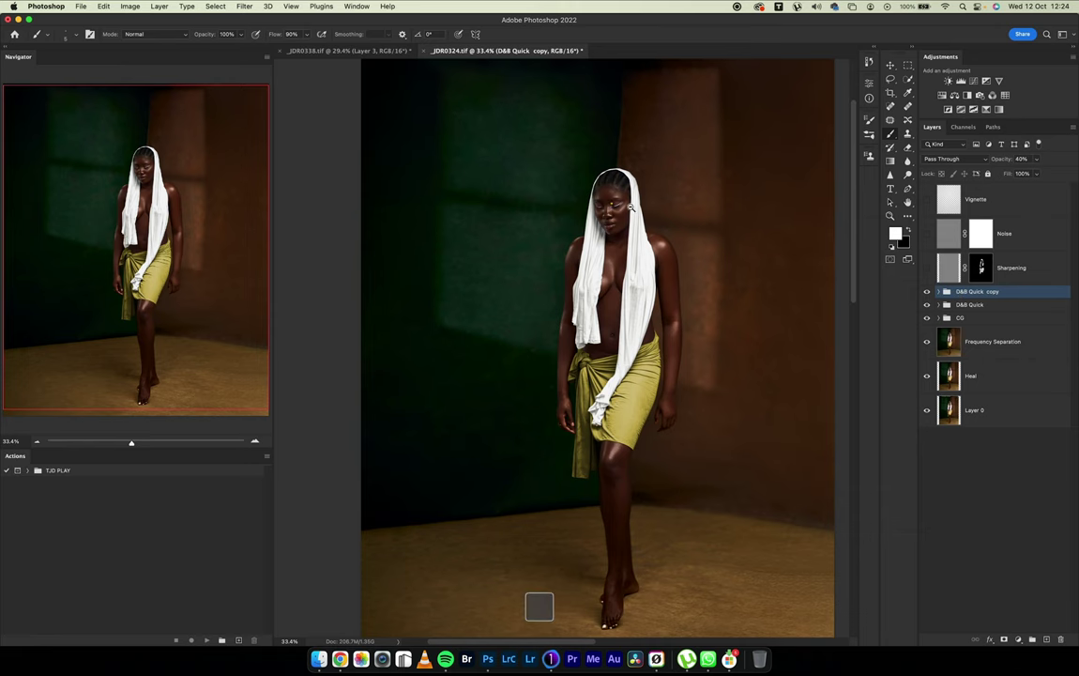
Compare the face up close with and without the D&B Quick copy group, leaving it turned on
scroll(615, 198, up, 5)
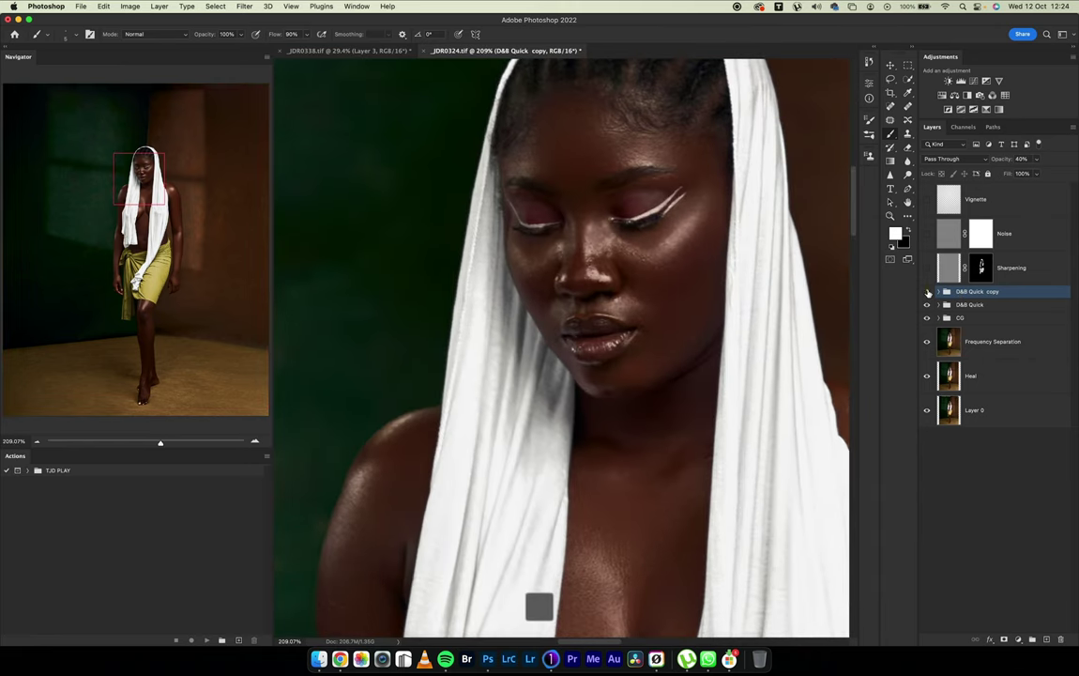
click(927, 292)
click(927, 292)
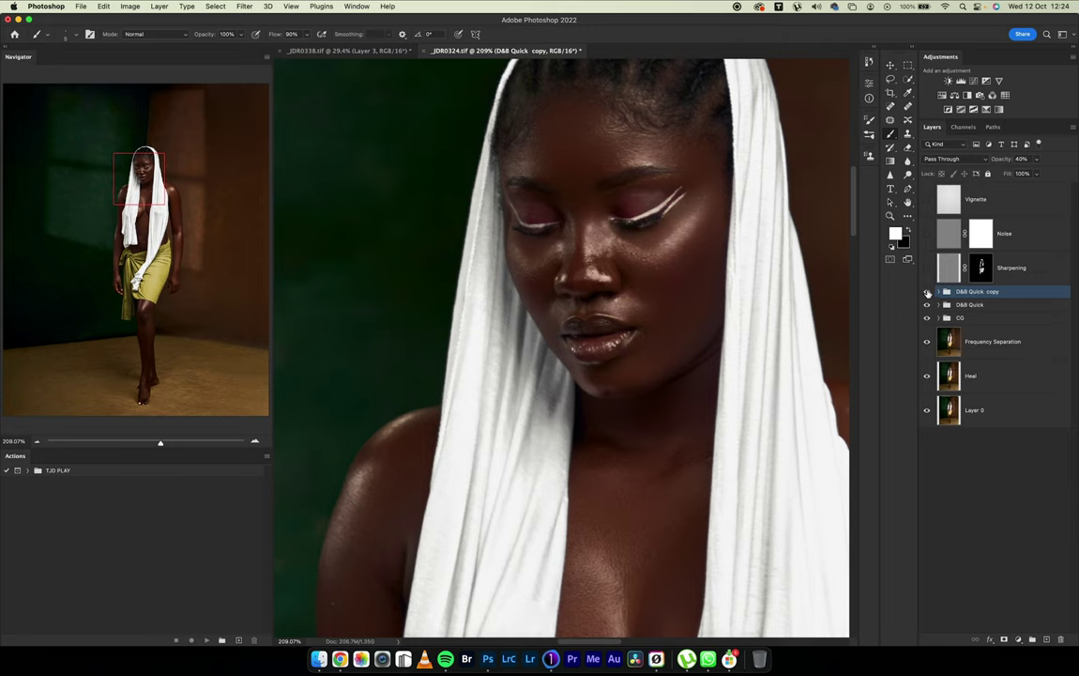
Recheck the face with and without the D&B Quick copy group, and turn on the Sharpening layer
click(927, 292)
click(927, 292)
scroll(769, 366, down, 5)
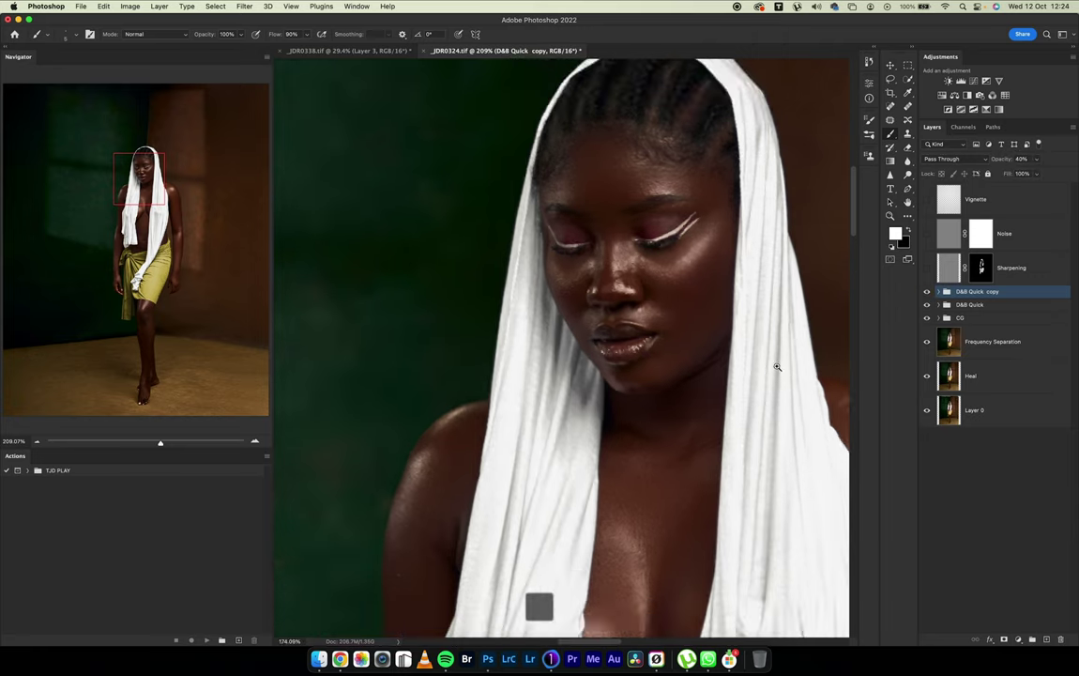
scroll(740, 380, down, 3)
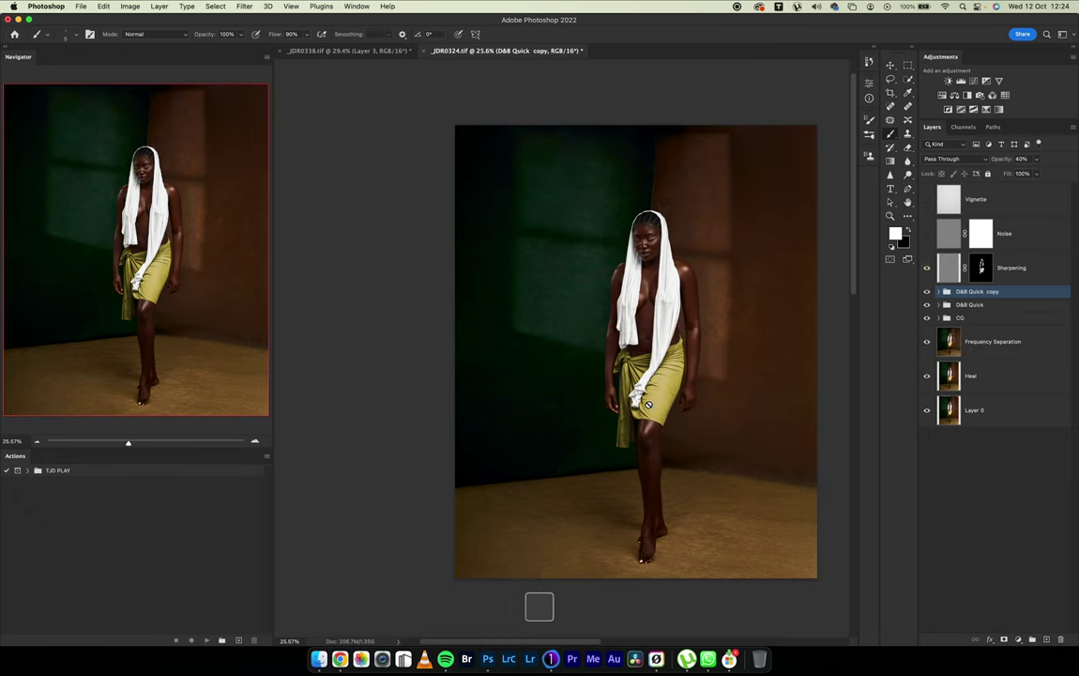
Turn on and select the Noise layer, and examine its effect on the face up close
key(super)
scroll(676, 239, up, 5)
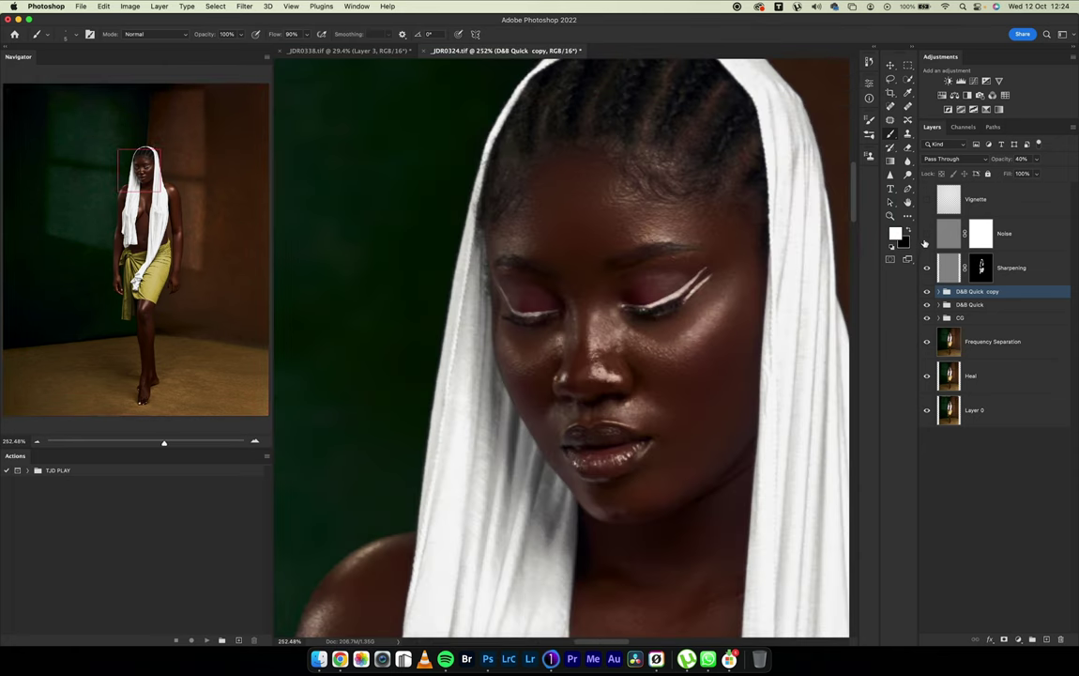
drag(765, 380, 611, 357)
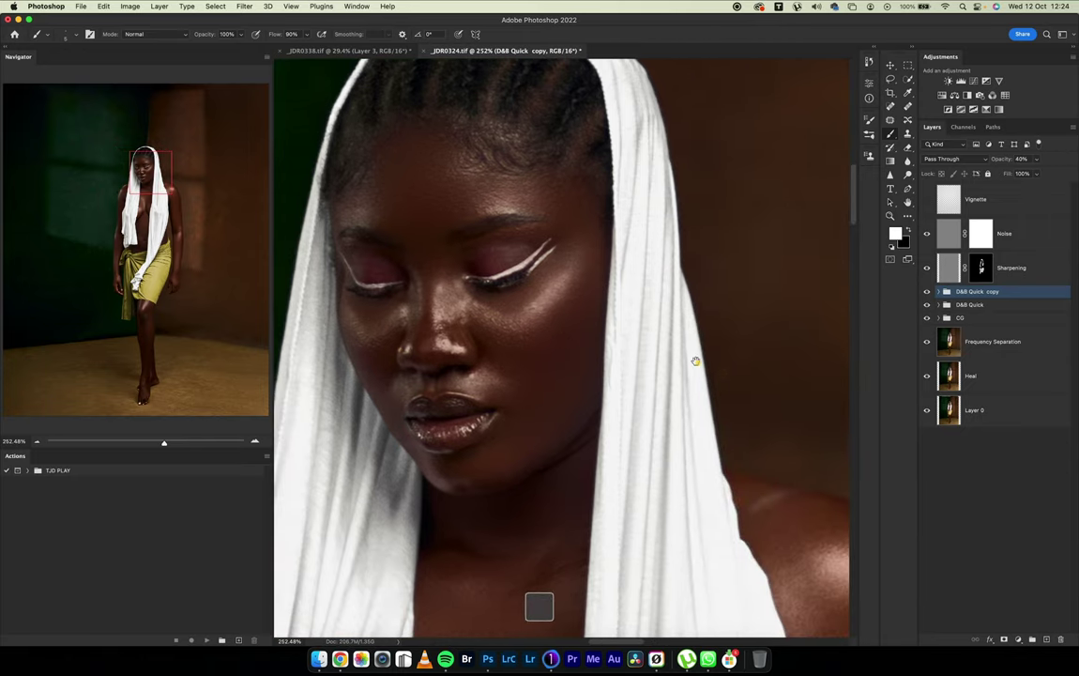
click(941, 237)
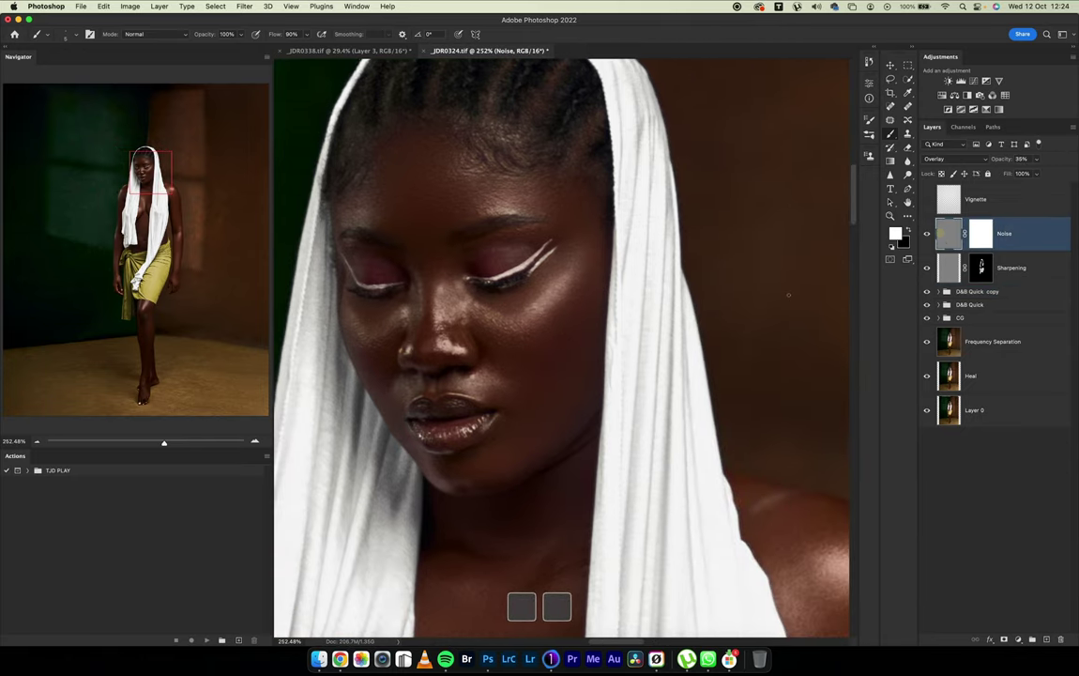
scroll(759, 326, left, 3)
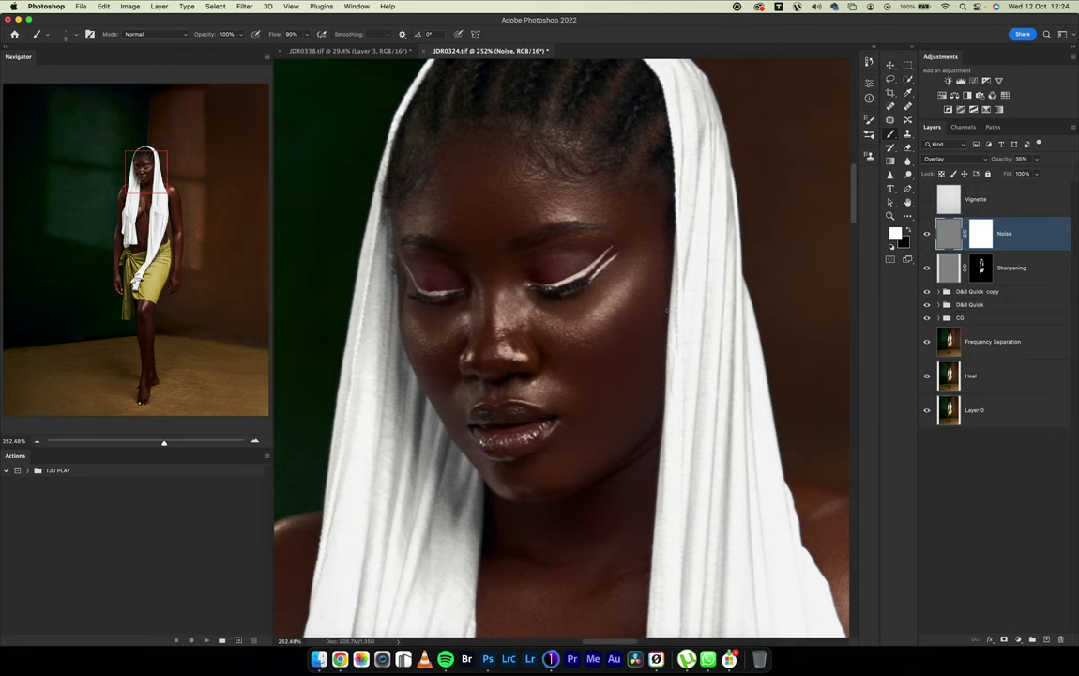
Select the Vignette layer and compare the whole image with and without it, leaving it turned off
key(super+0)
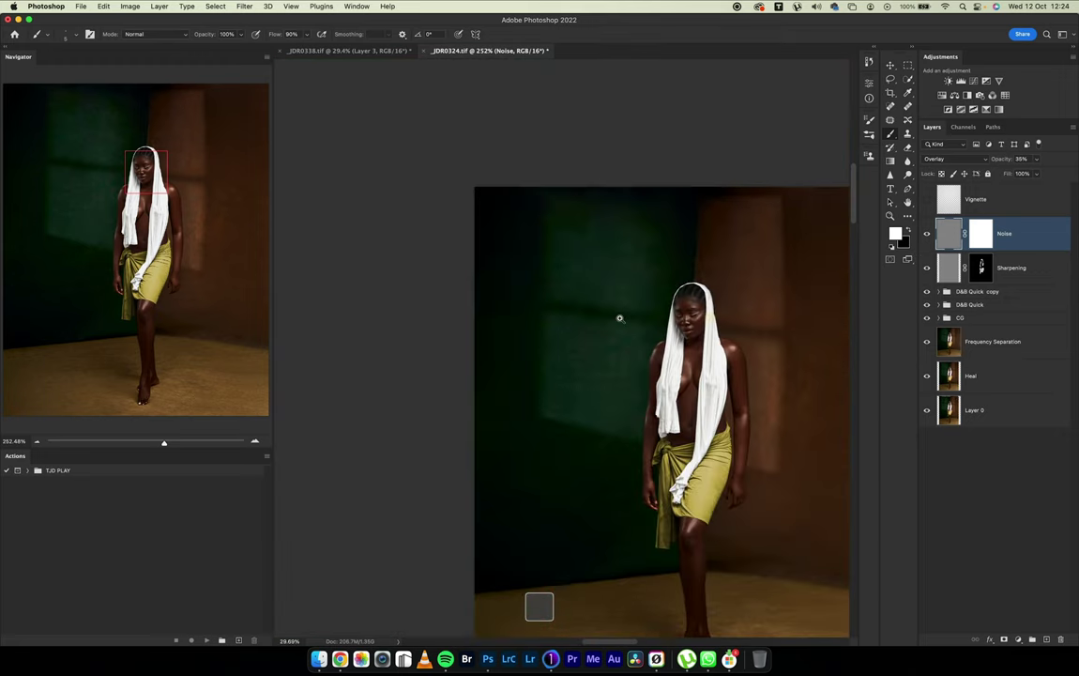
key(super+minus)
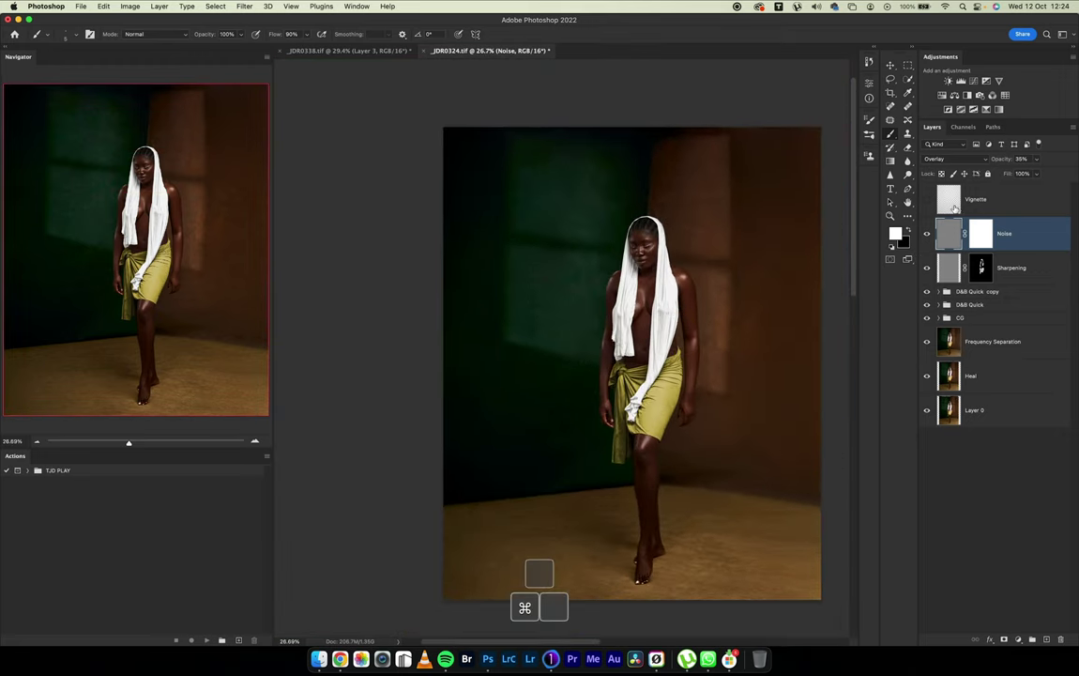
click(935, 207)
click(927, 199)
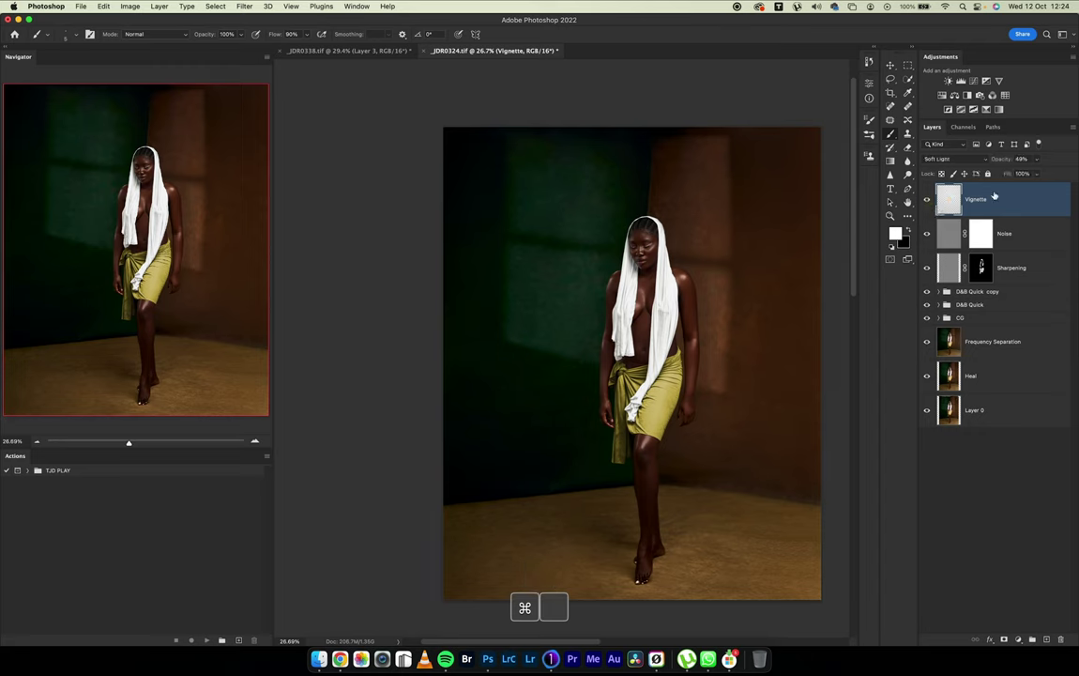
click(928, 198)
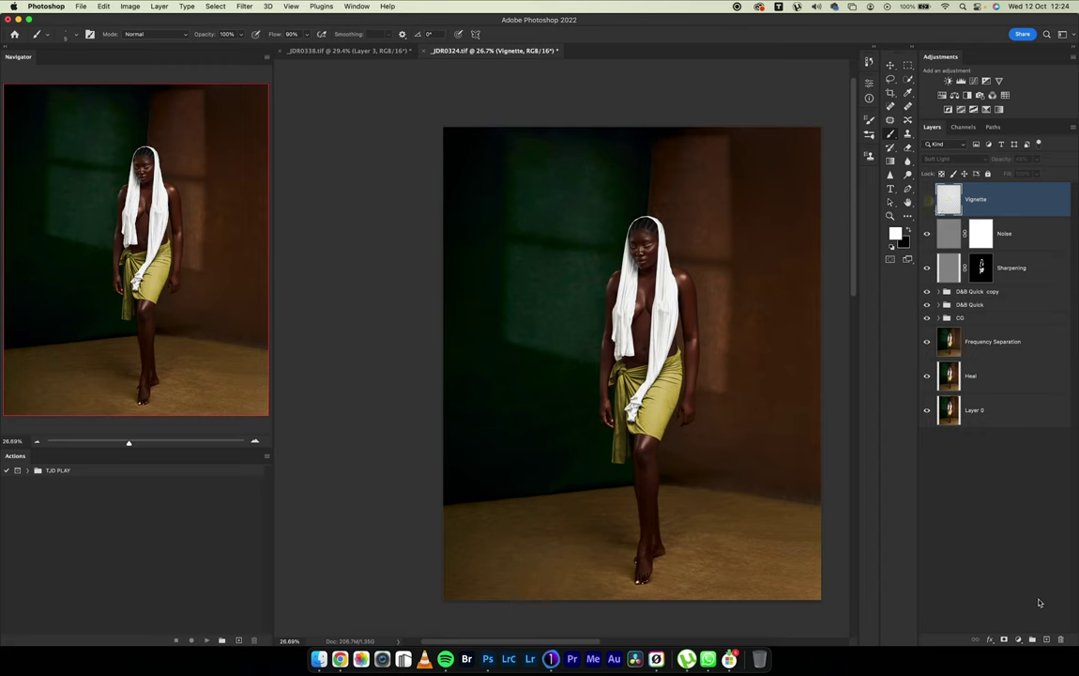
Add a new layer above the Vignette layer and set its blend mode to Soft Light
click(1046, 639)
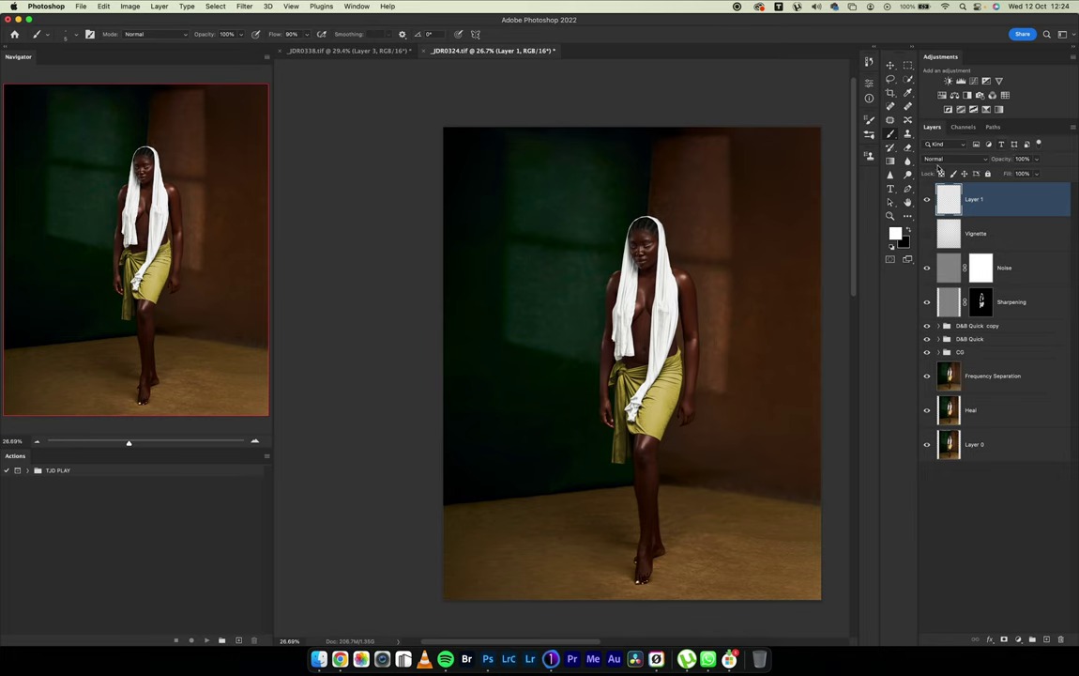
click(939, 161)
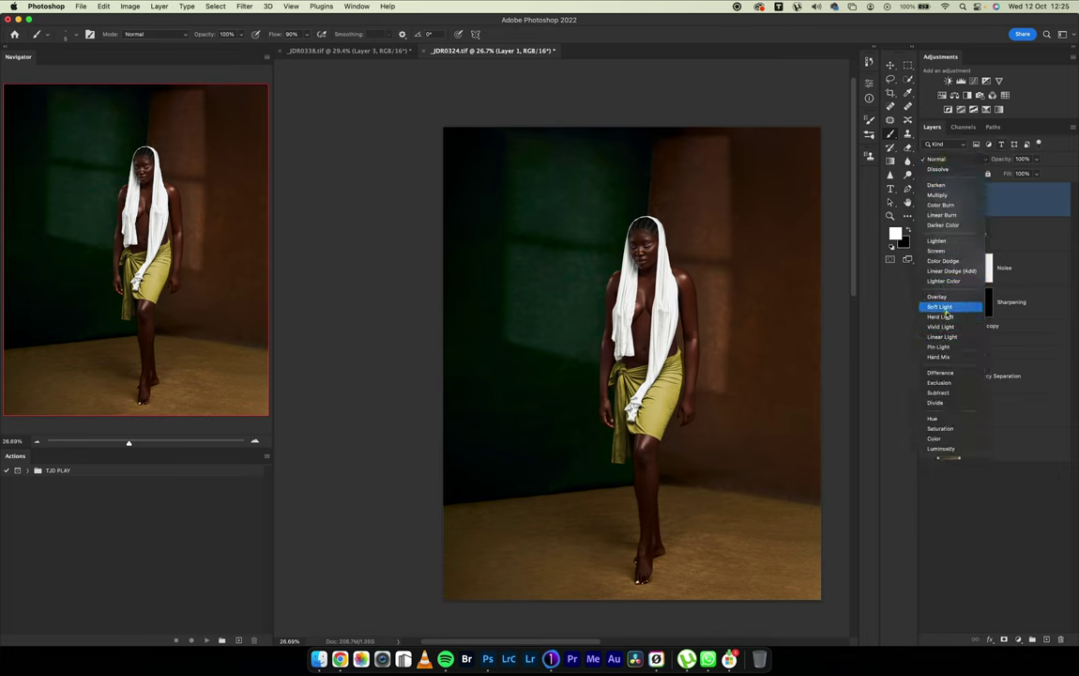
click(946, 310)
Try a radial gradient with white as the foreground color, from the figure's torso past the photo's right edge, and undo it
click(890, 160)
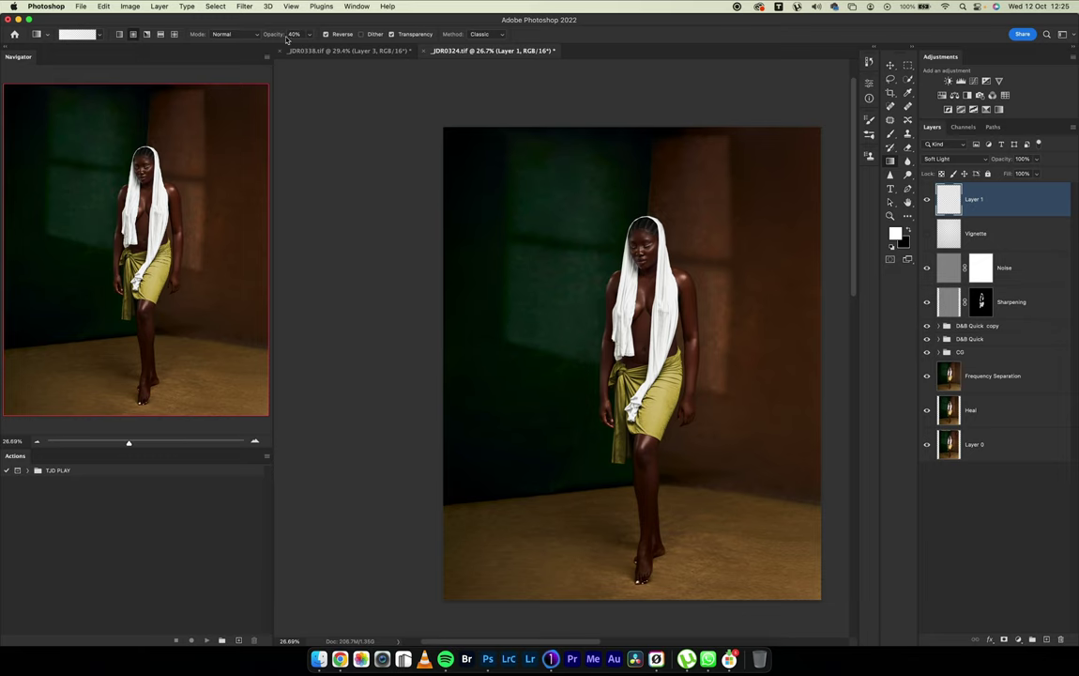
scroll(598, 298, down, 3)
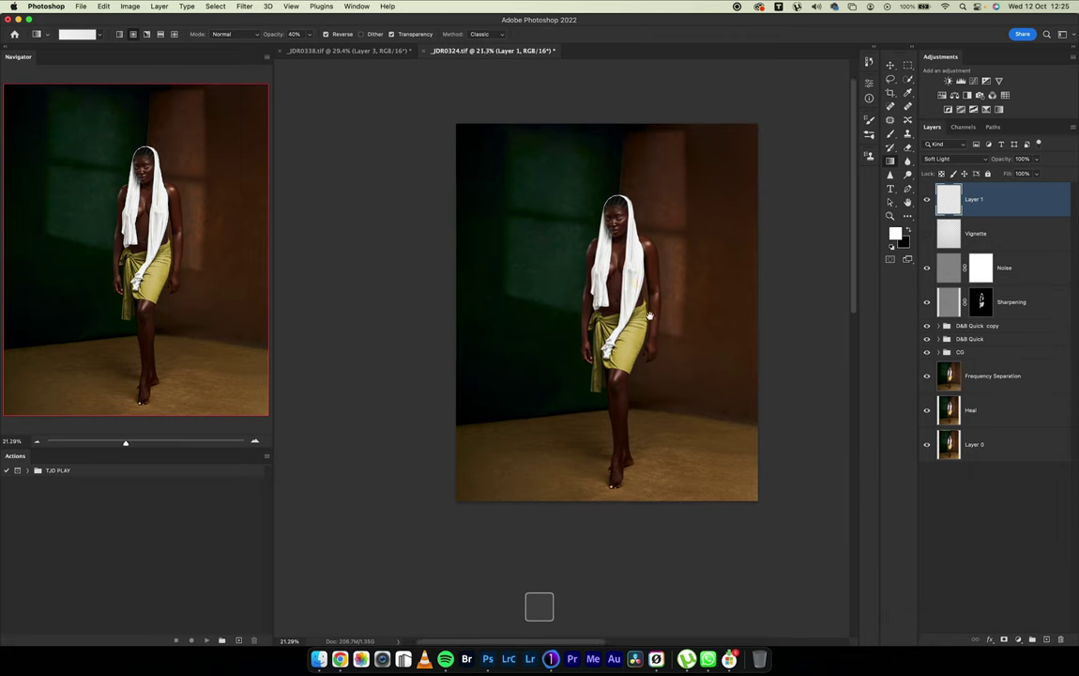
drag(611, 254, 612, 291)
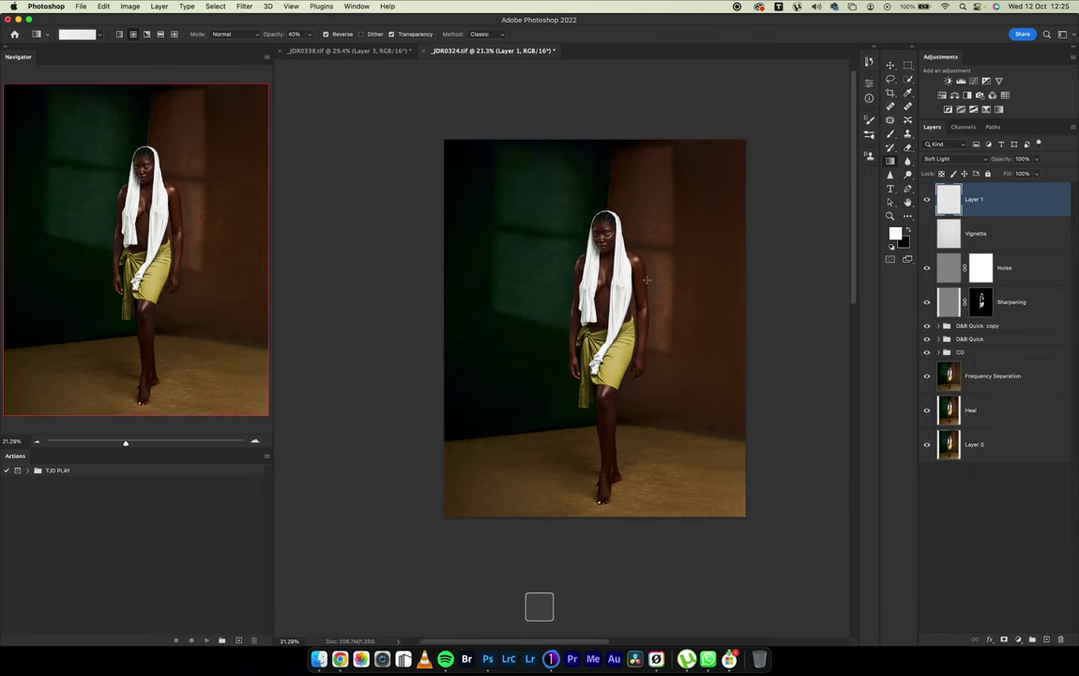
key(shift)
drag(603, 296, 840, 301)
key(shift+super+z)
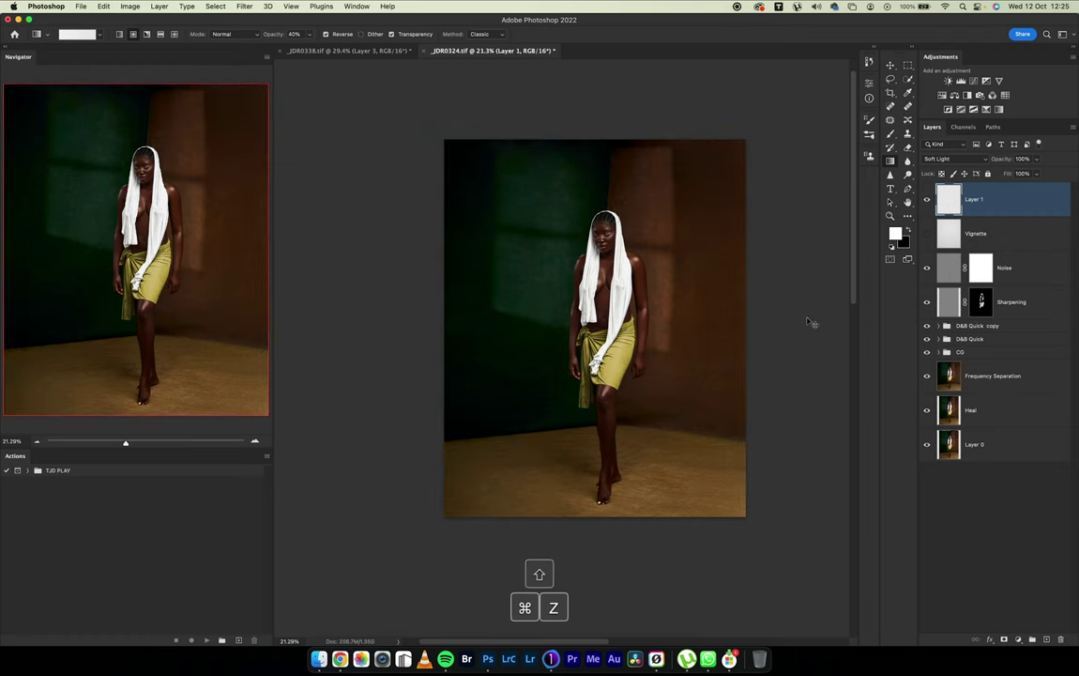
Make black the foreground color, draw a radial gradient from the torso past the photo's right edge, and set the layer's opacity to 42%
click(908, 230)
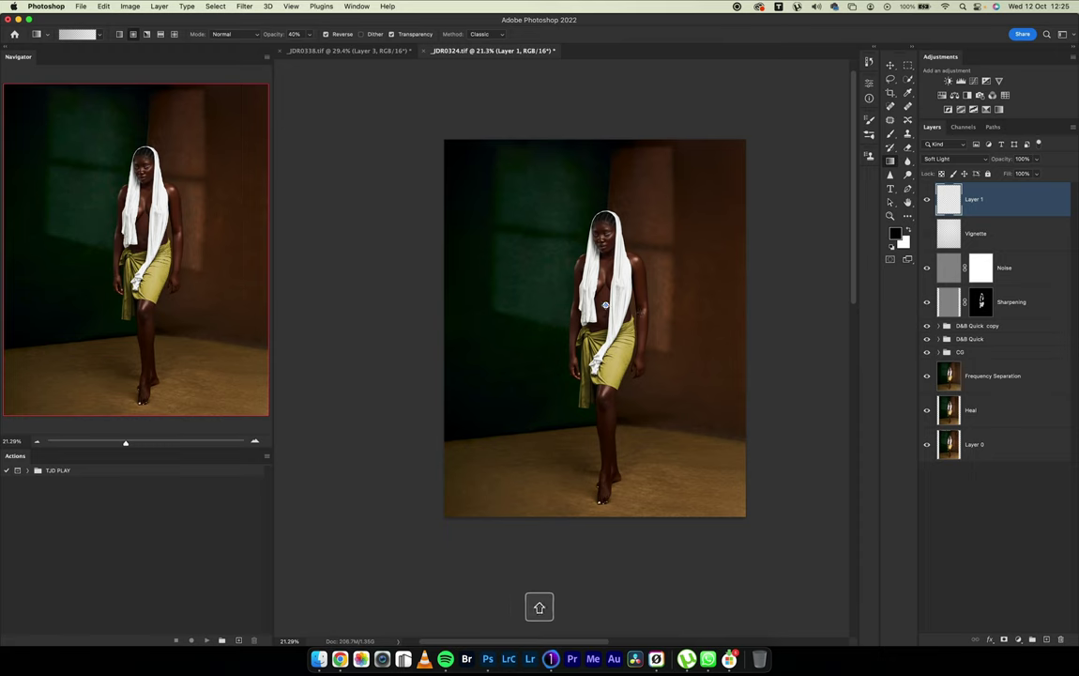
drag(606, 305, 826, 305)
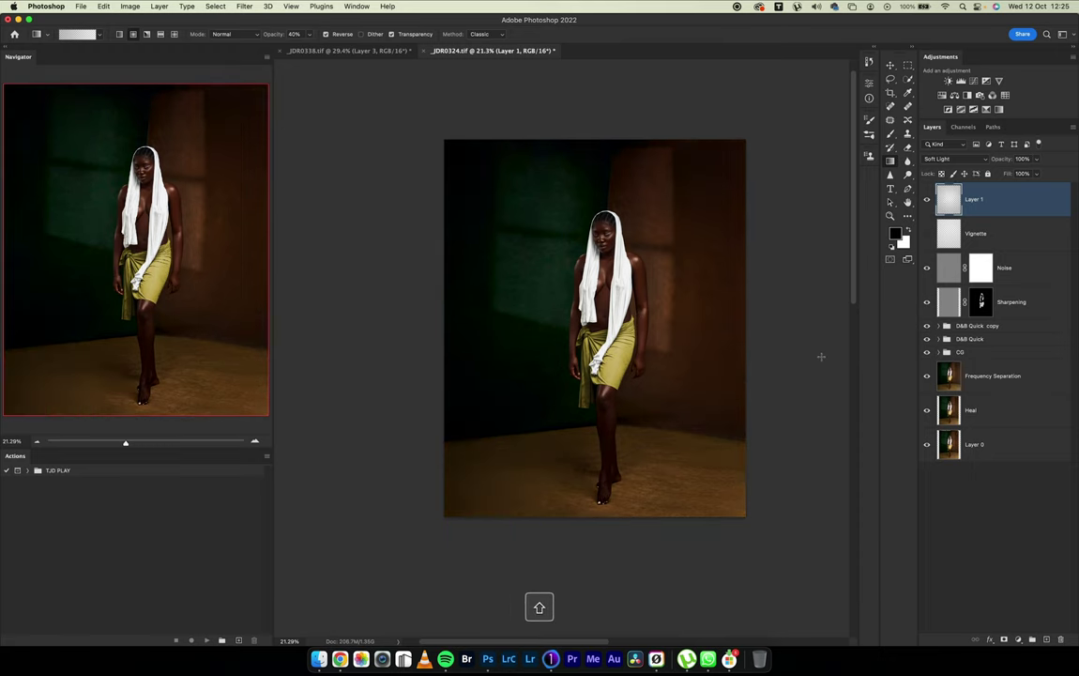
click(1036, 159)
drag(1038, 173, 1010, 174)
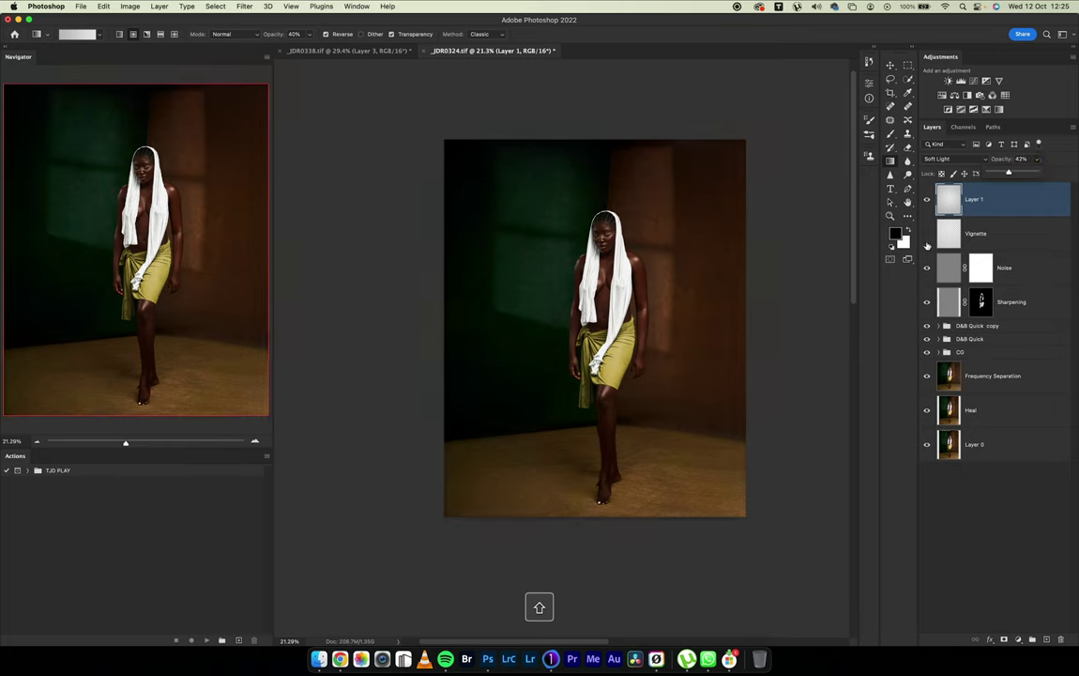
Delete the Soft Light gradient layer and turn the Vignette layer back on
key(Return)
key(BackSpace)
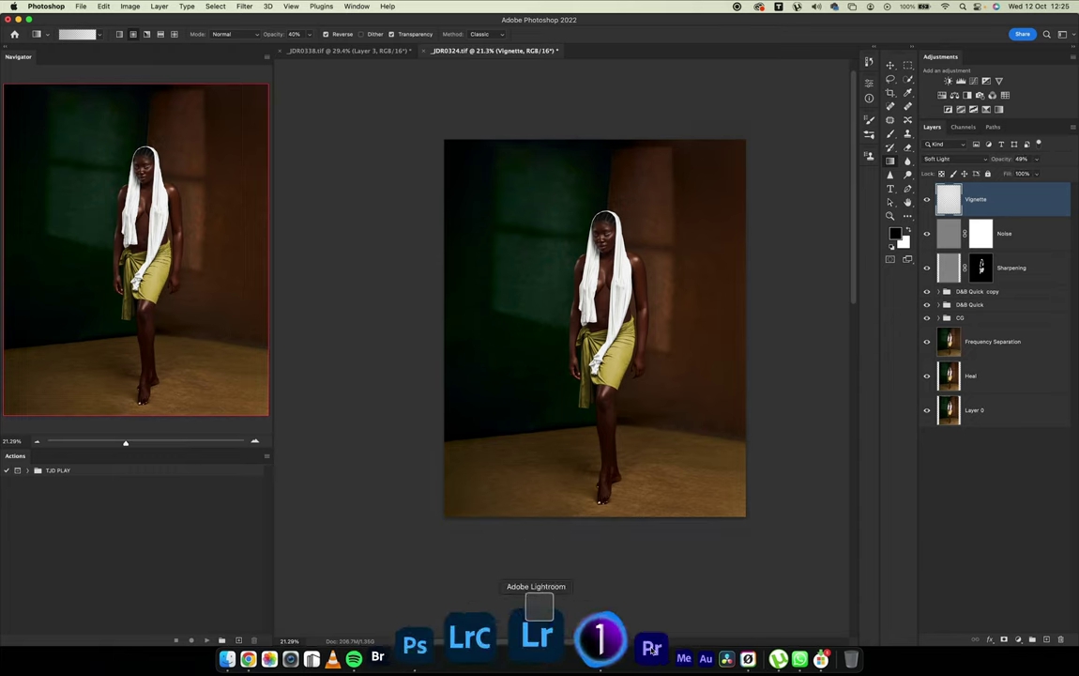
Switch to Capture One and display the retouched _JDR0324.tif
click(559, 640)
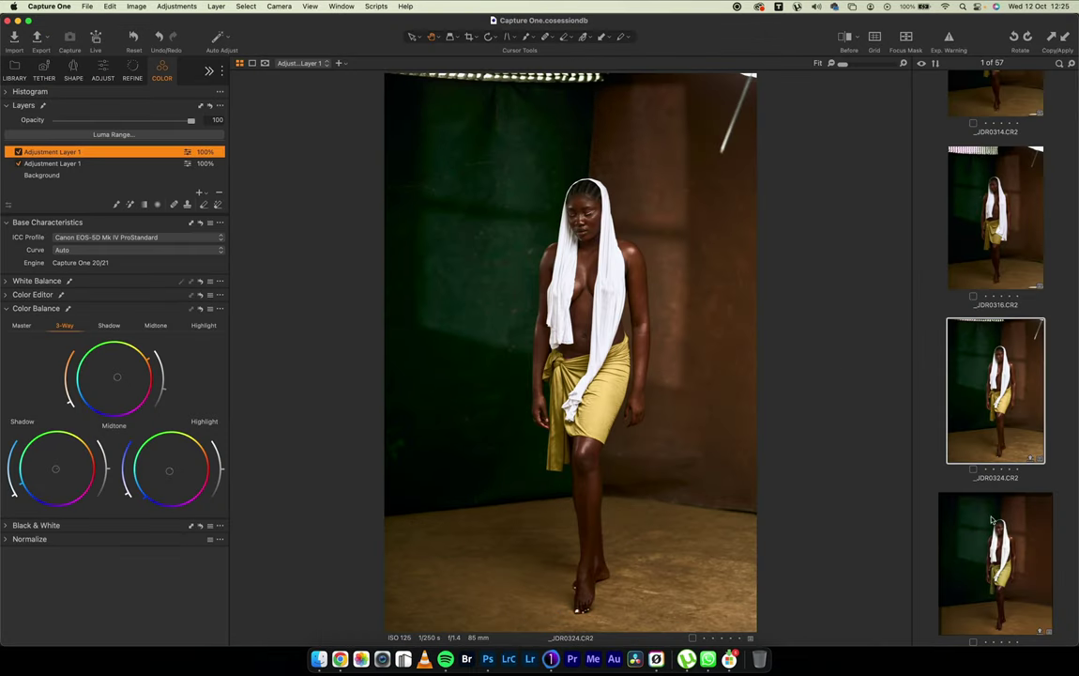
click(988, 561)
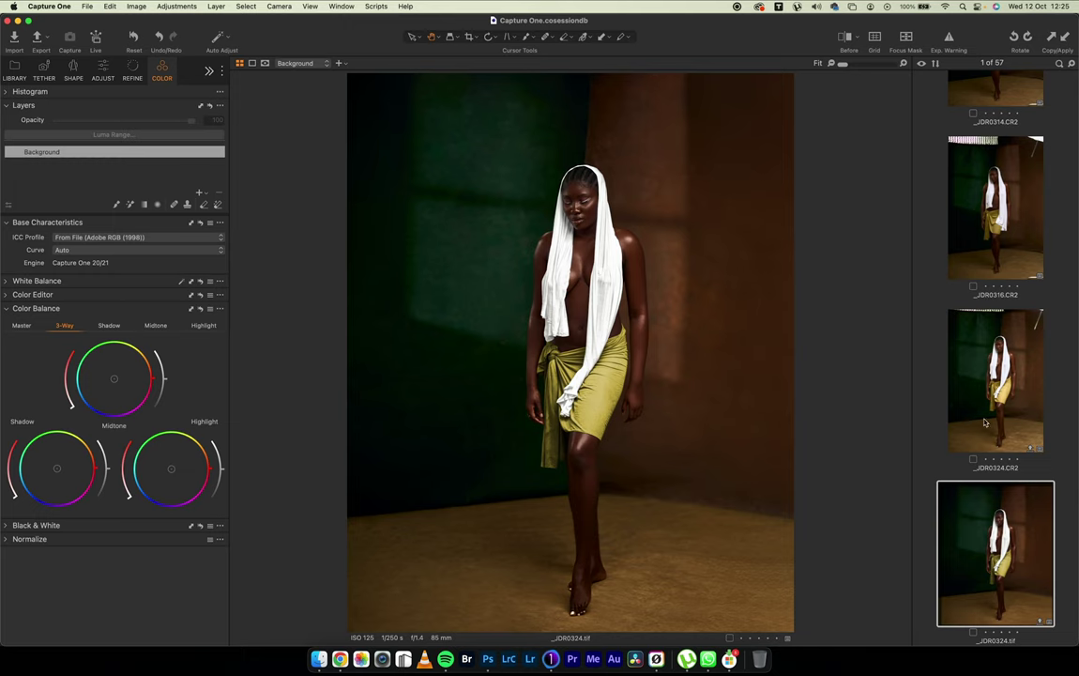
Find _JDR0288.tif among the session's photos and show it side by side with _JDR0324.tif
scroll(985, 418, down, 5)
scroll(995, 375, up, 5)
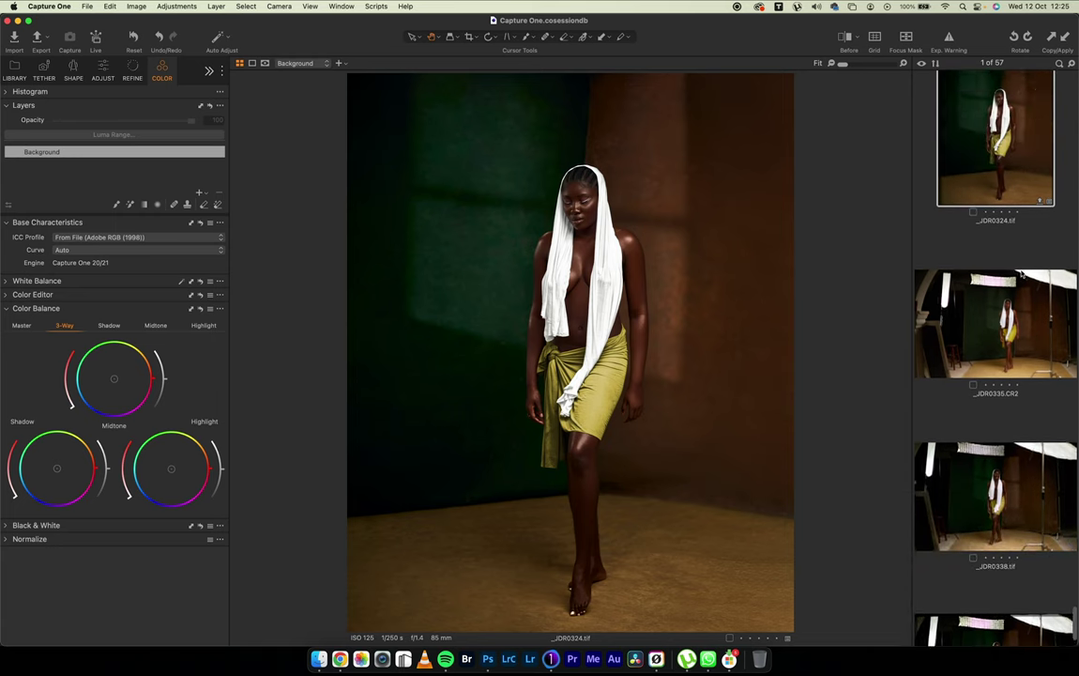
scroll(1008, 251, up, 8)
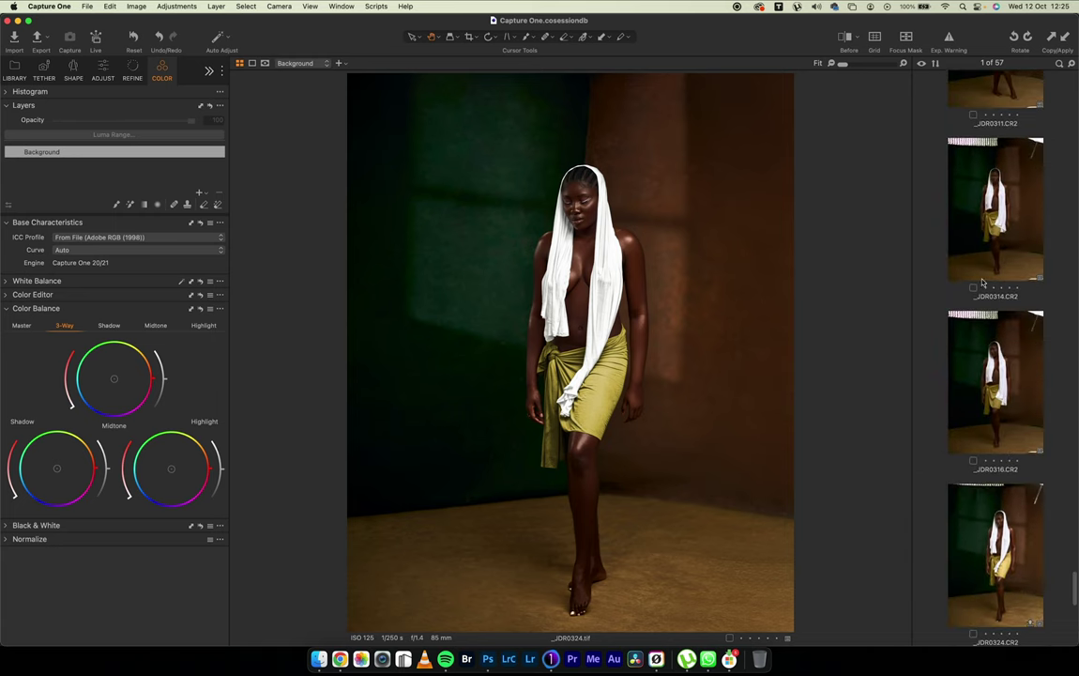
scroll(995, 405, up, 10)
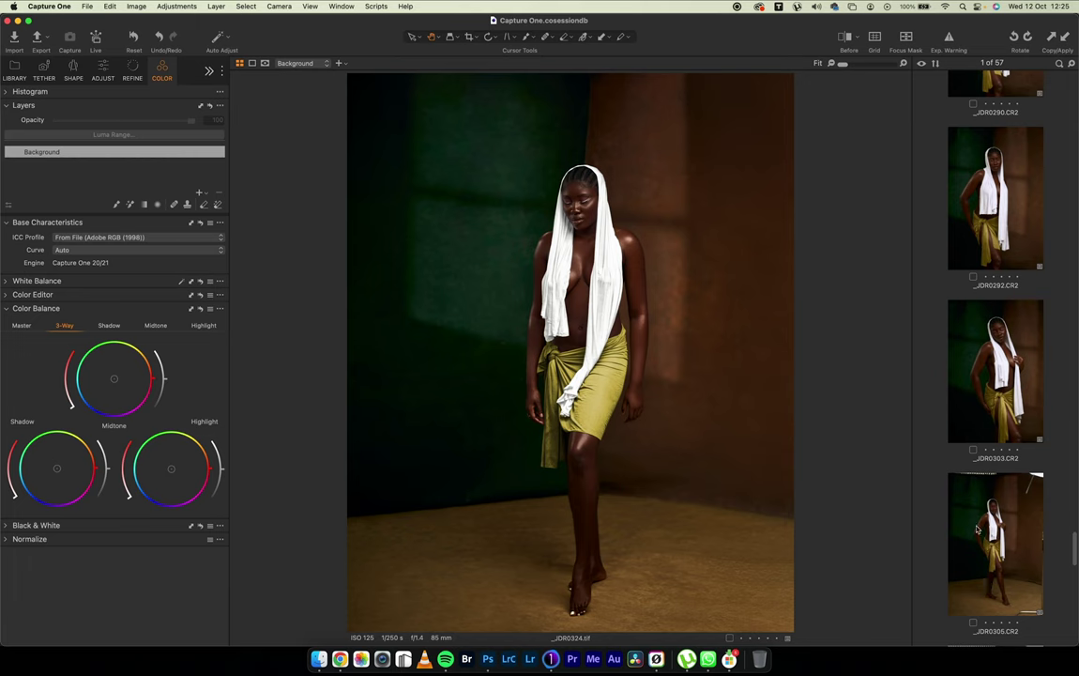
scroll(1011, 412, up, 3)
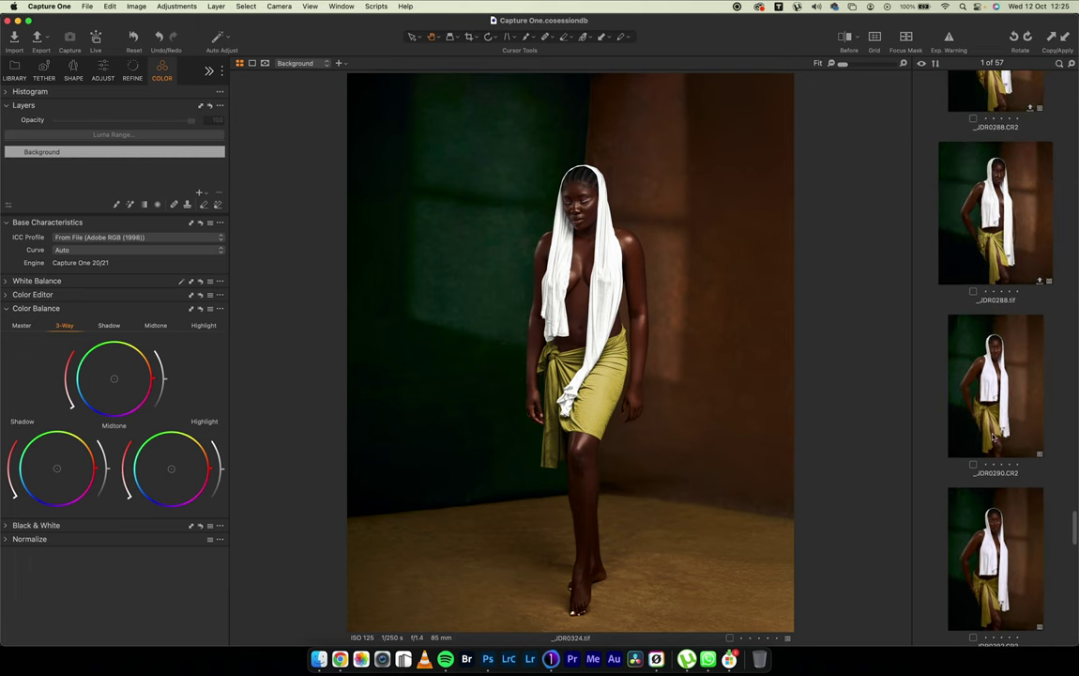
super+click(1010, 248)
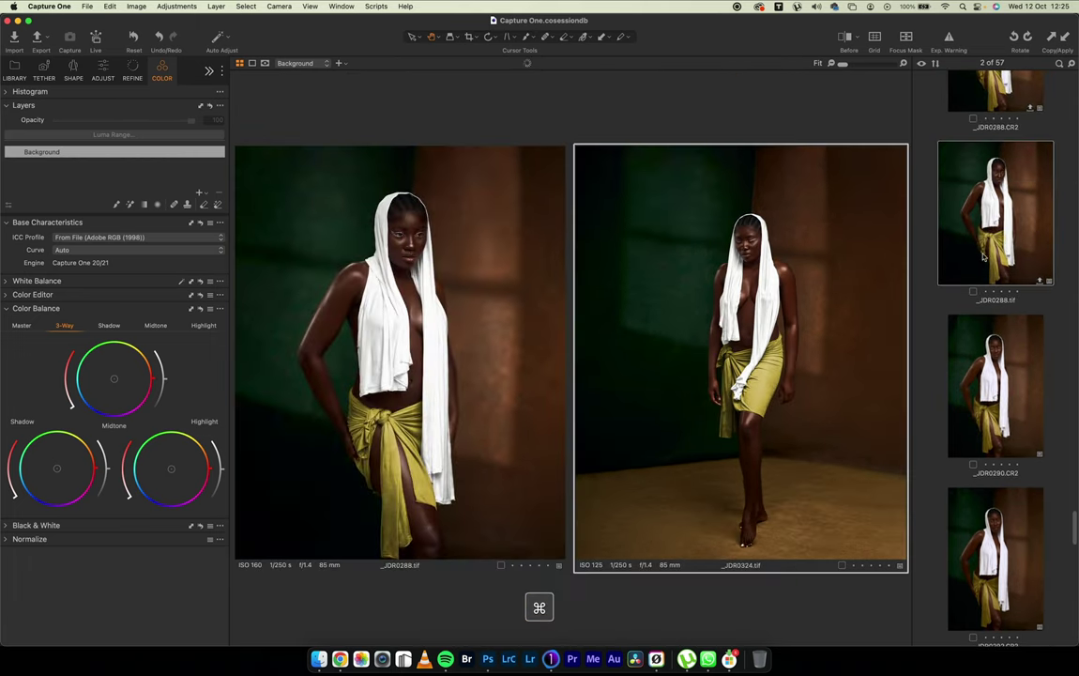